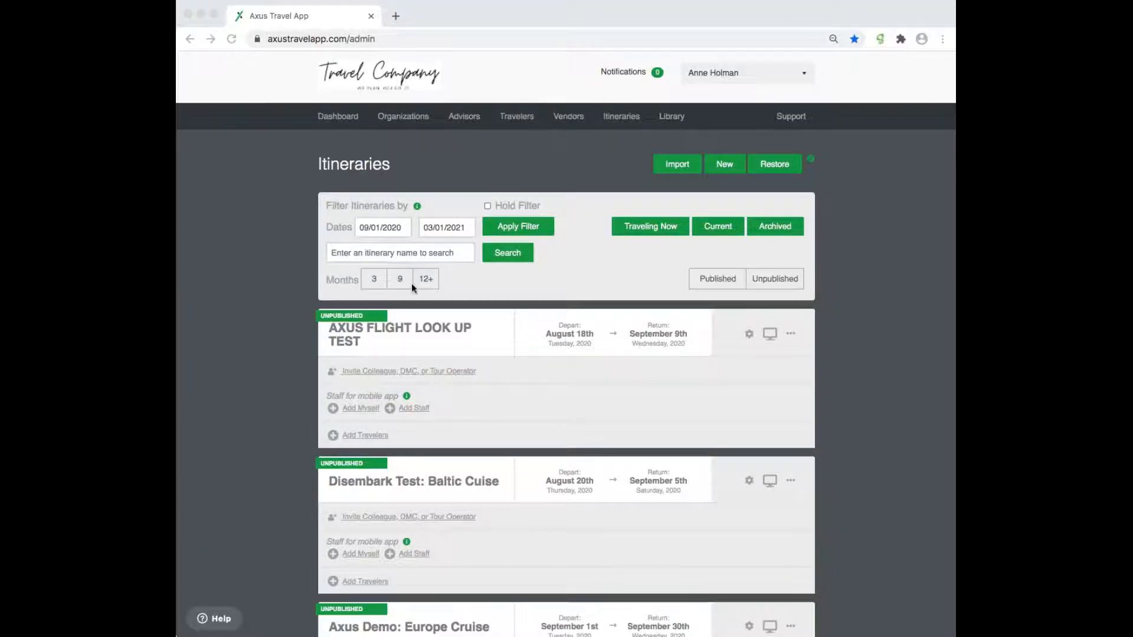
- Limit itineraries to the next 9 months, browse the cards, then pick the 12+ month range
{"action": "scroll", "coordinate": [432, 296], "scroll_direction": "down", "scroll_amount": 1}
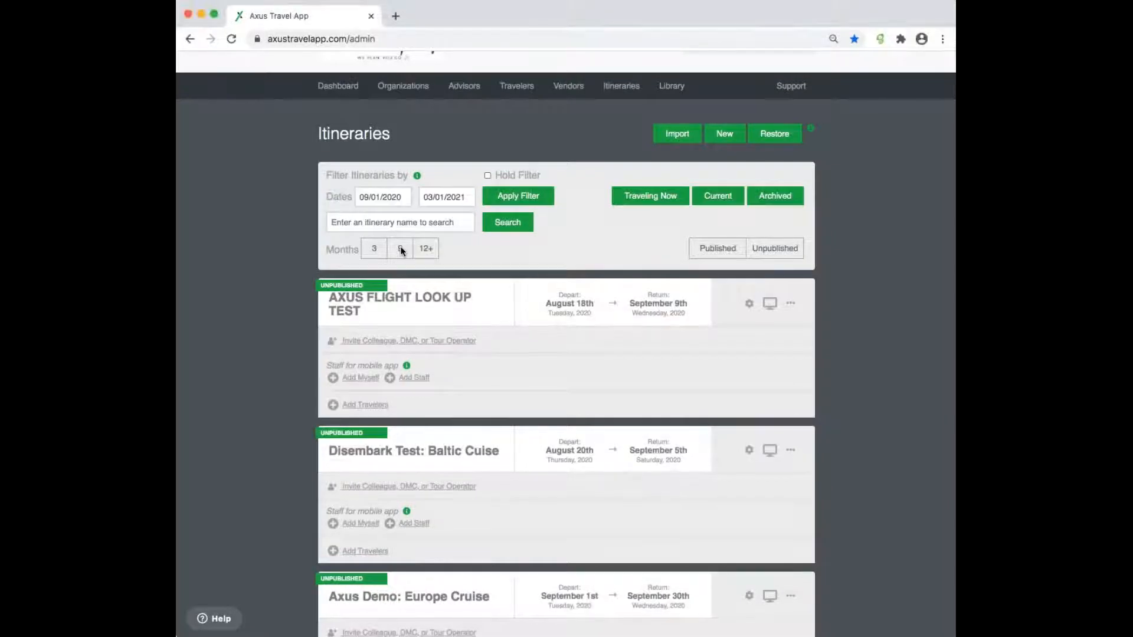
{"action": "left_click", "coordinate": [400, 249]}
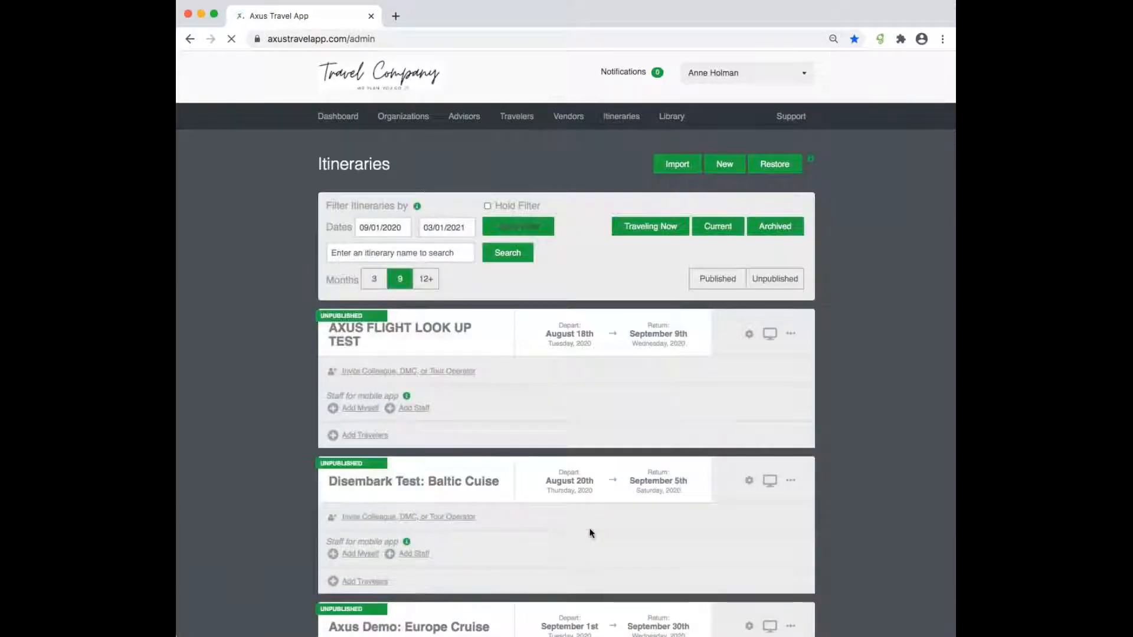
{"action": "scroll", "coordinate": [592, 533], "scroll_direction": "down", "scroll_amount": 4}
{"action": "scroll", "coordinate": [592, 533], "scroll_direction": "down", "scroll_amount": 20}
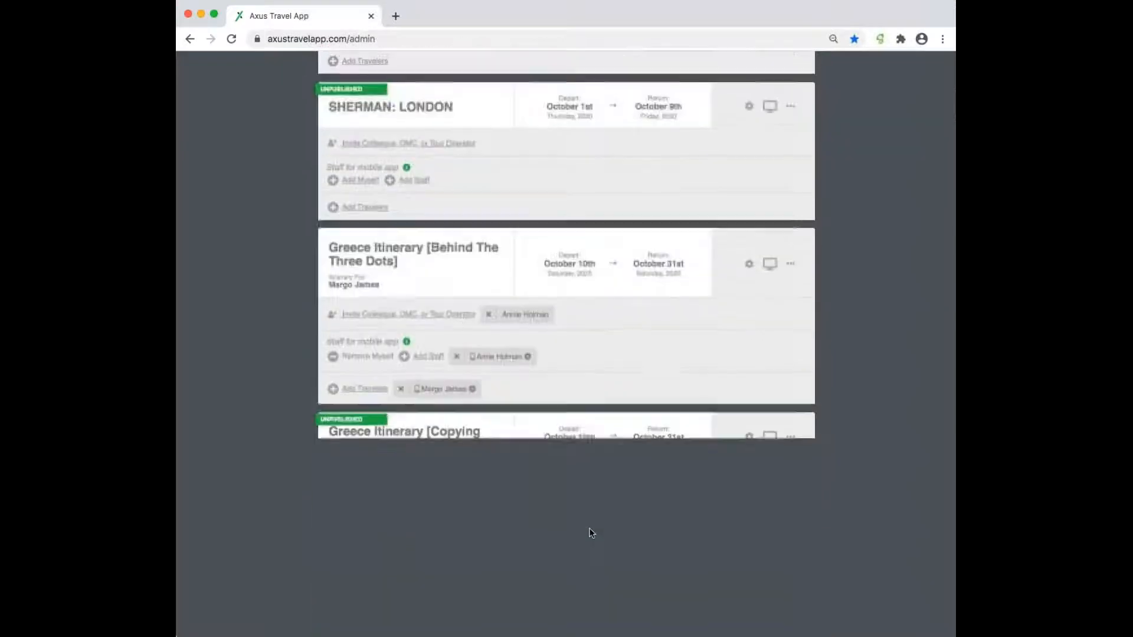
{"action": "scroll", "coordinate": [592, 533], "scroll_direction": "down", "scroll_amount": 20}
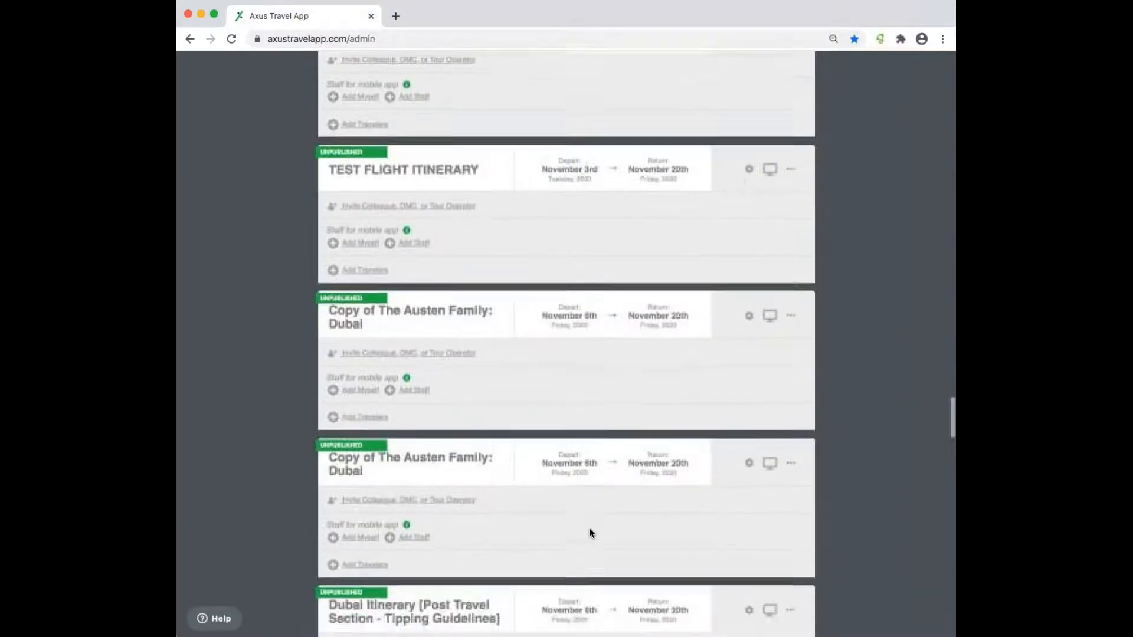
{"action": "scroll", "coordinate": [592, 533], "scroll_direction": "down", "scroll_amount": 15}
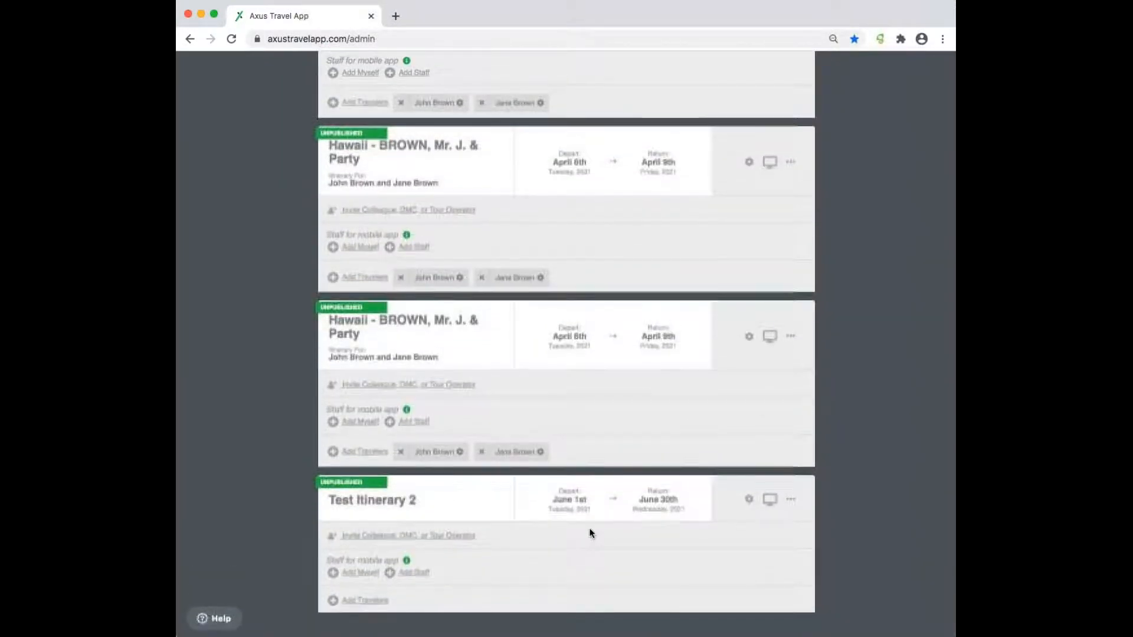
{"action": "scroll", "coordinate": [592, 533], "scroll_direction": "up", "scroll_amount": 20}
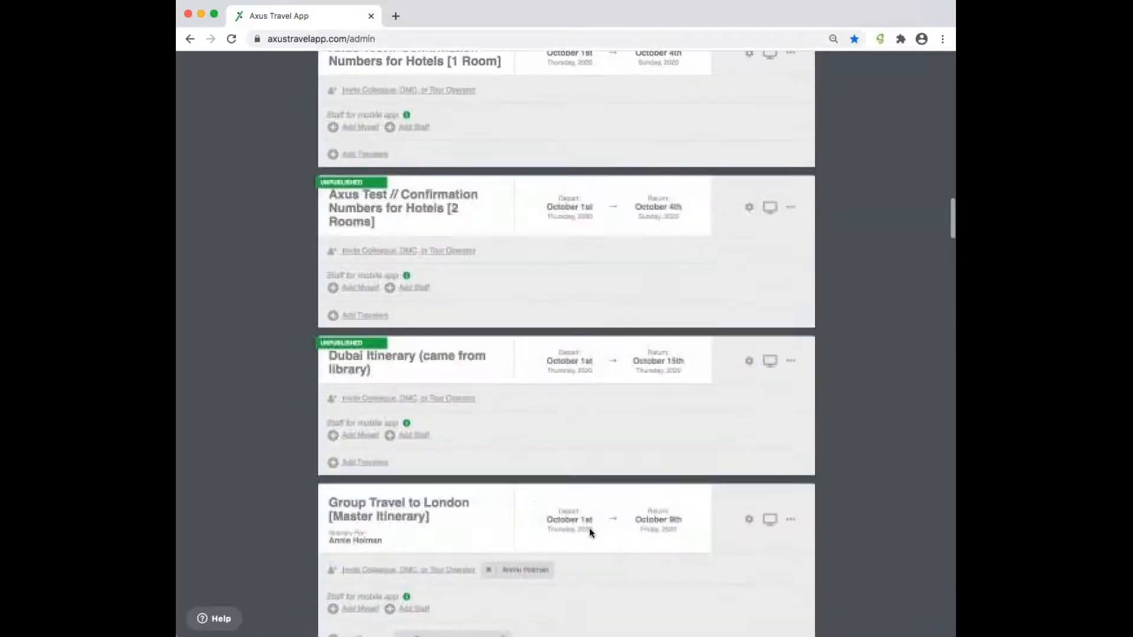
{"action": "scroll", "coordinate": [592, 533], "scroll_direction": "up", "scroll_amount": 10}
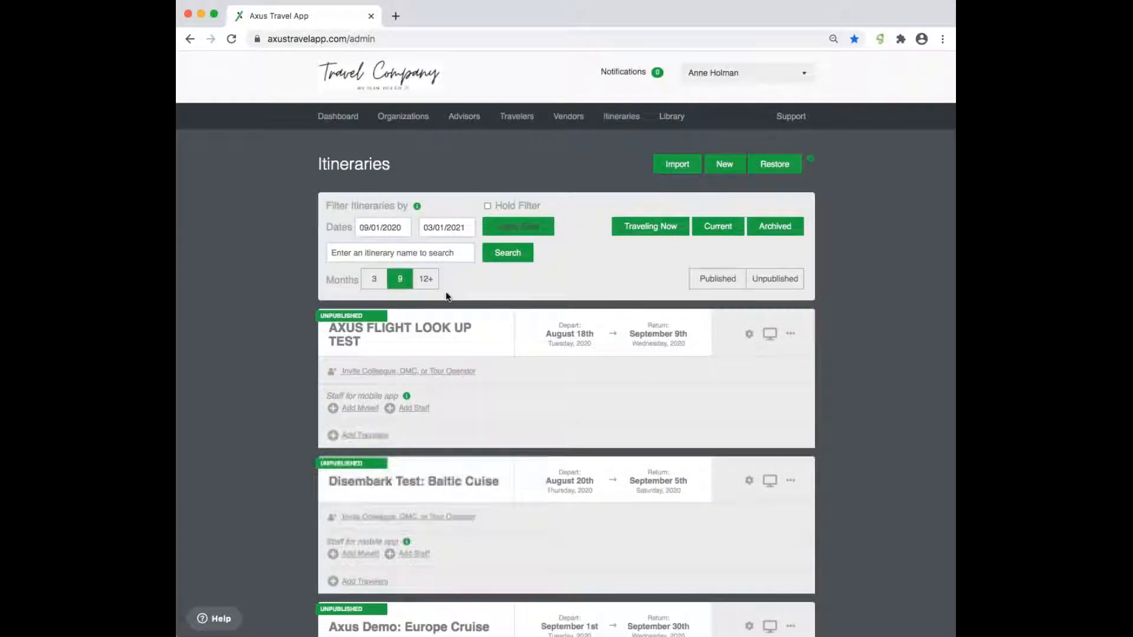
{"action": "left_click", "coordinate": [426, 279]}
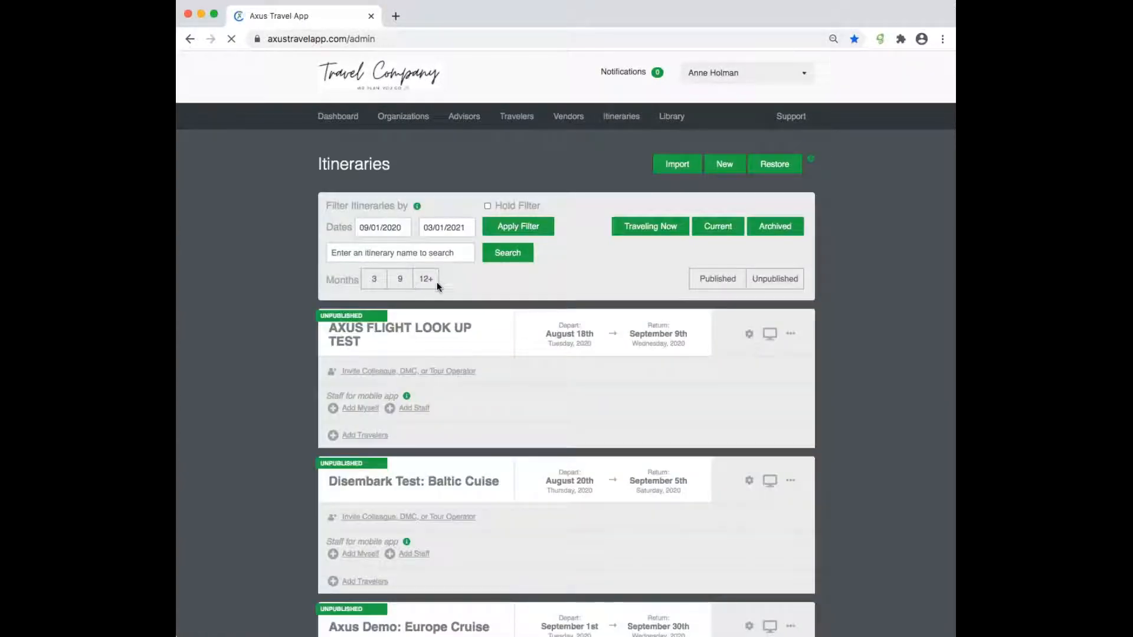
- Apply the 12+ month range and scroll down and back up through the trips
{"action": "left_click", "coordinate": [430, 281]}
{"action": "scroll", "coordinate": [541, 502], "scroll_direction": "down", "scroll_amount": 20}
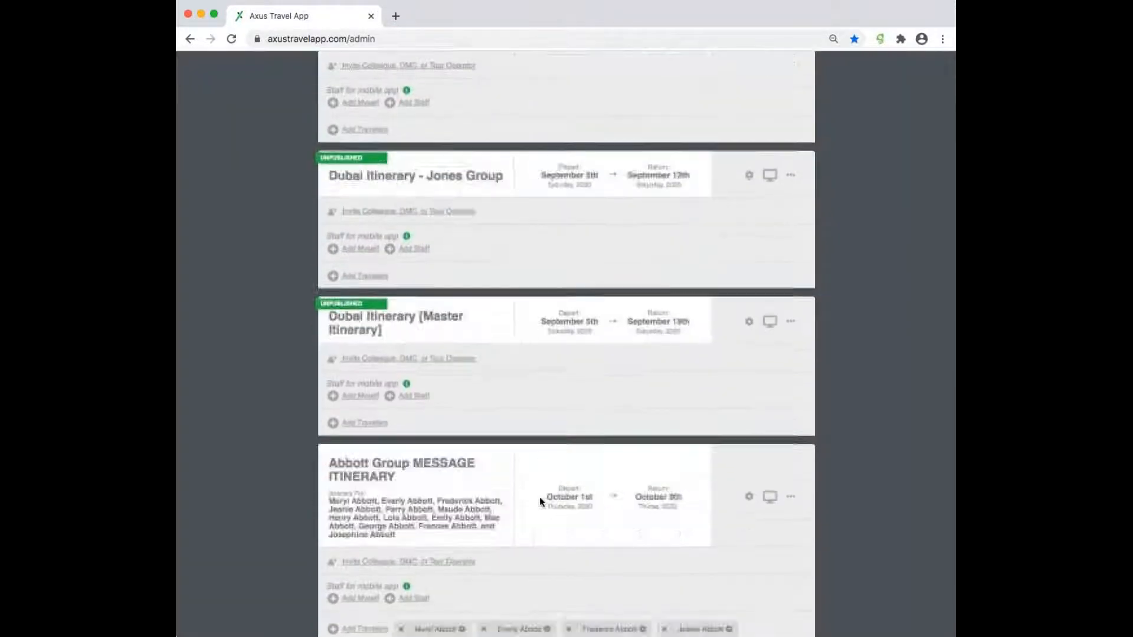
{"action": "scroll", "coordinate": [539, 497], "scroll_direction": "down", "scroll_amount": 20}
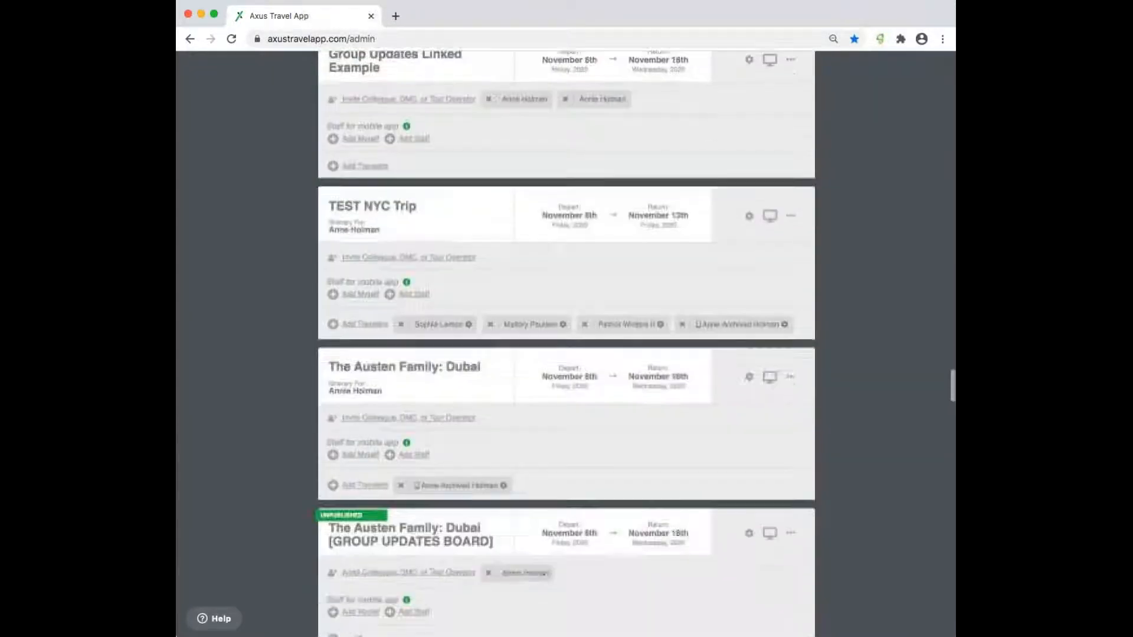
{"action": "scroll", "coordinate": [567, 342], "scroll_direction": "down", "scroll_amount": 20}
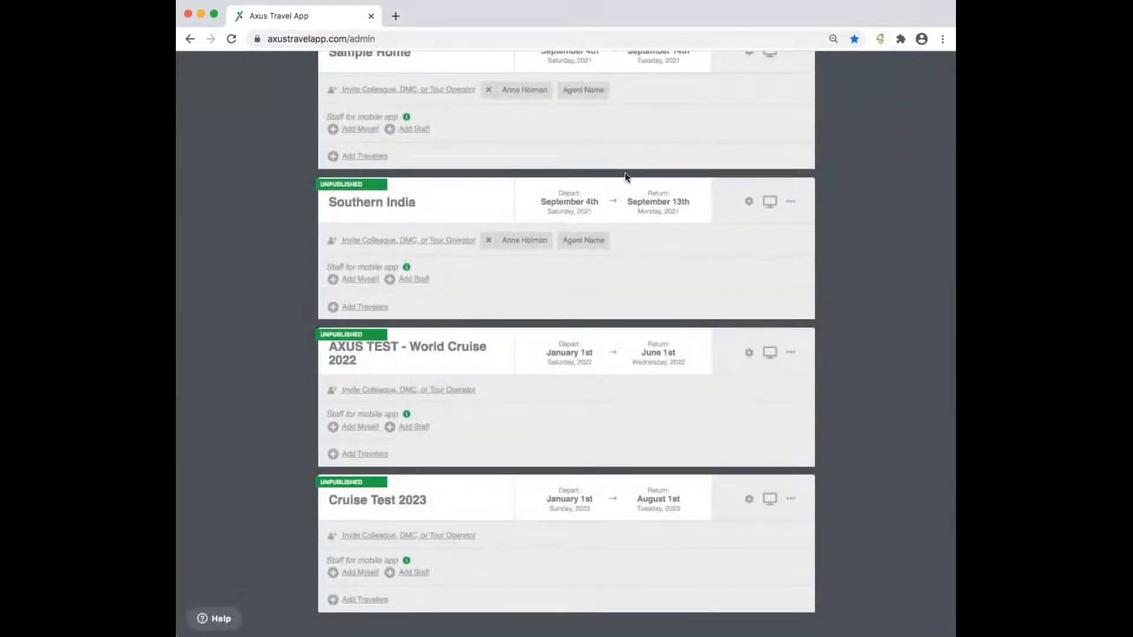
{"action": "scroll", "coordinate": [625, 173], "scroll_direction": "up", "scroll_amount": 5}
{"action": "scroll", "coordinate": [625, 172], "scroll_direction": "up", "scroll_amount": 20}
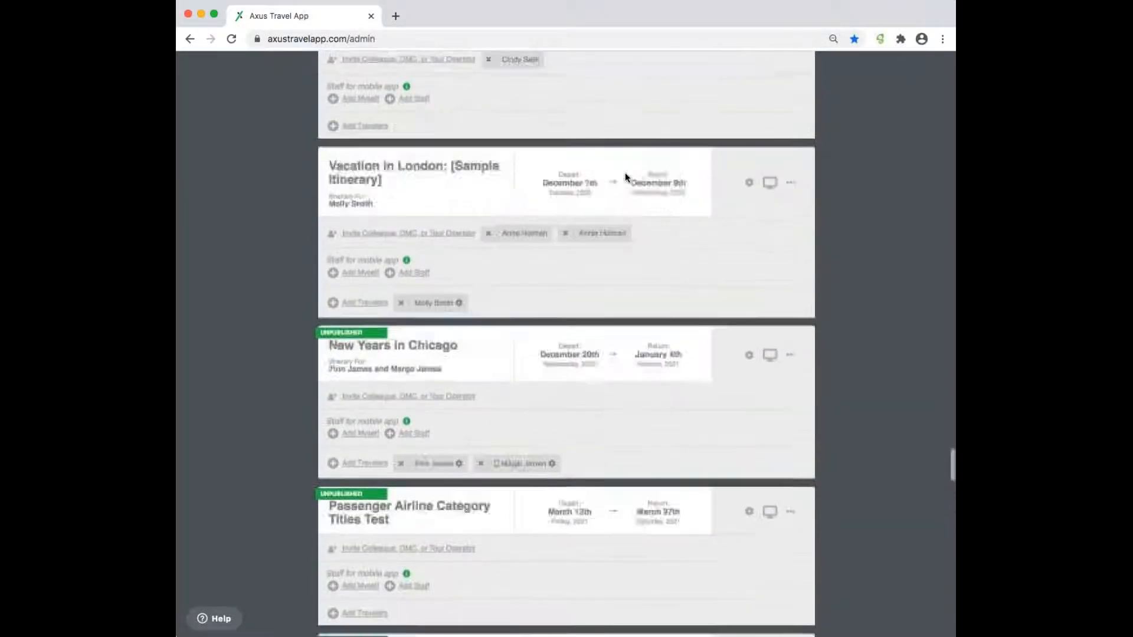
{"action": "scroll", "coordinate": [625, 173], "scroll_direction": "up", "scroll_amount": 20}
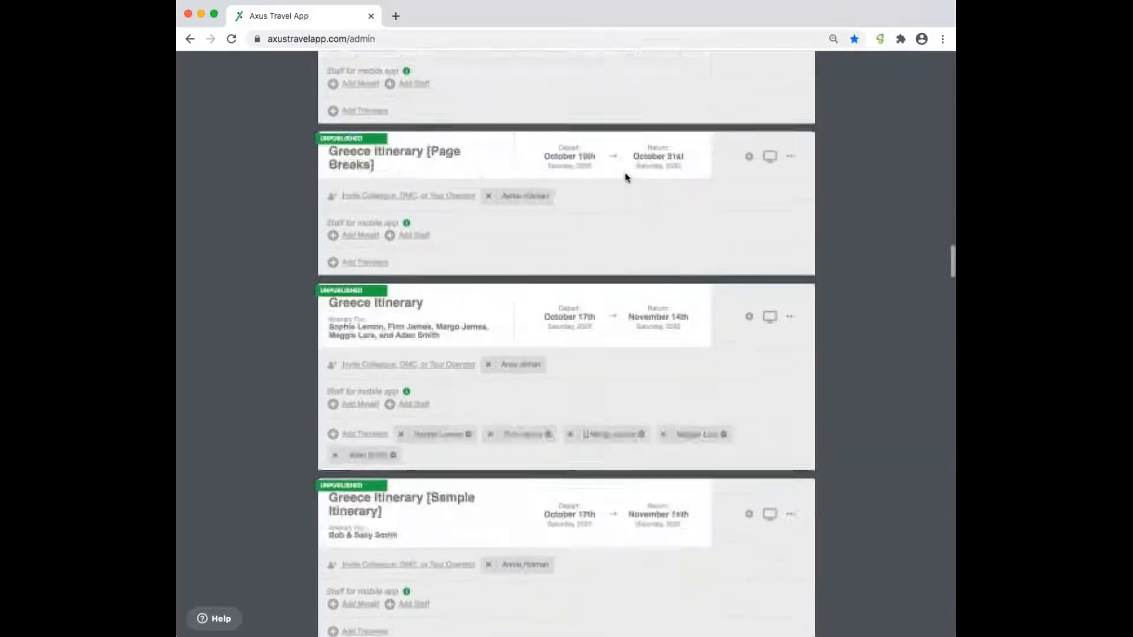
{"action": "scroll", "coordinate": [625, 173], "scroll_direction": "up", "scroll_amount": 15}
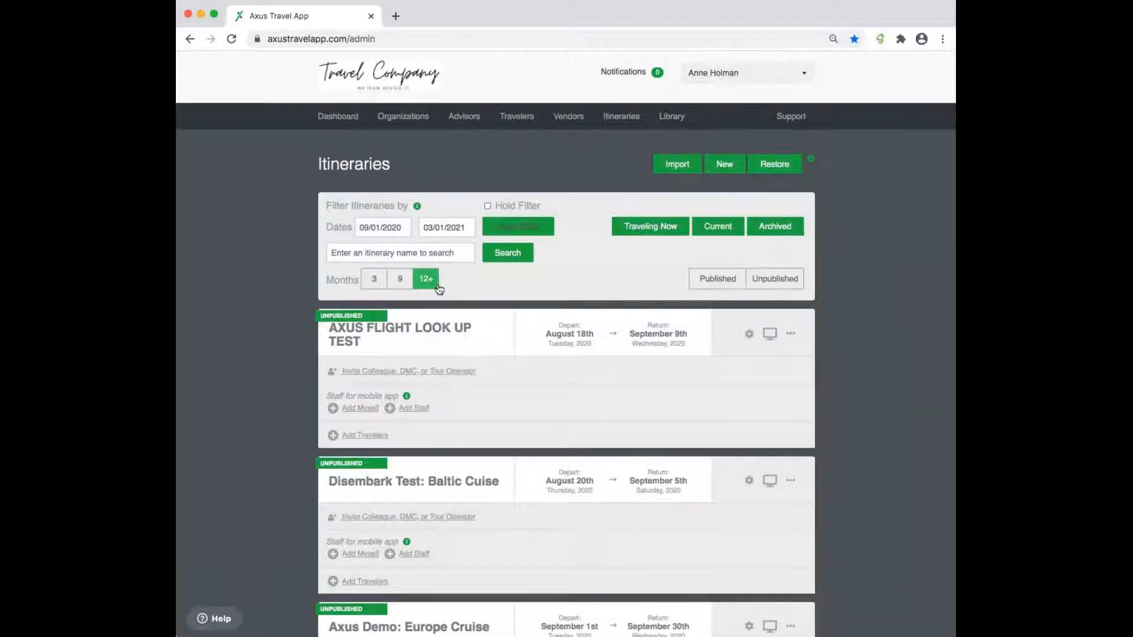
- Hold the 12+ filter, visit Travelers and return to Itineraries, then turn off Hold Filter
{"action": "left_click", "coordinate": [488, 207]}
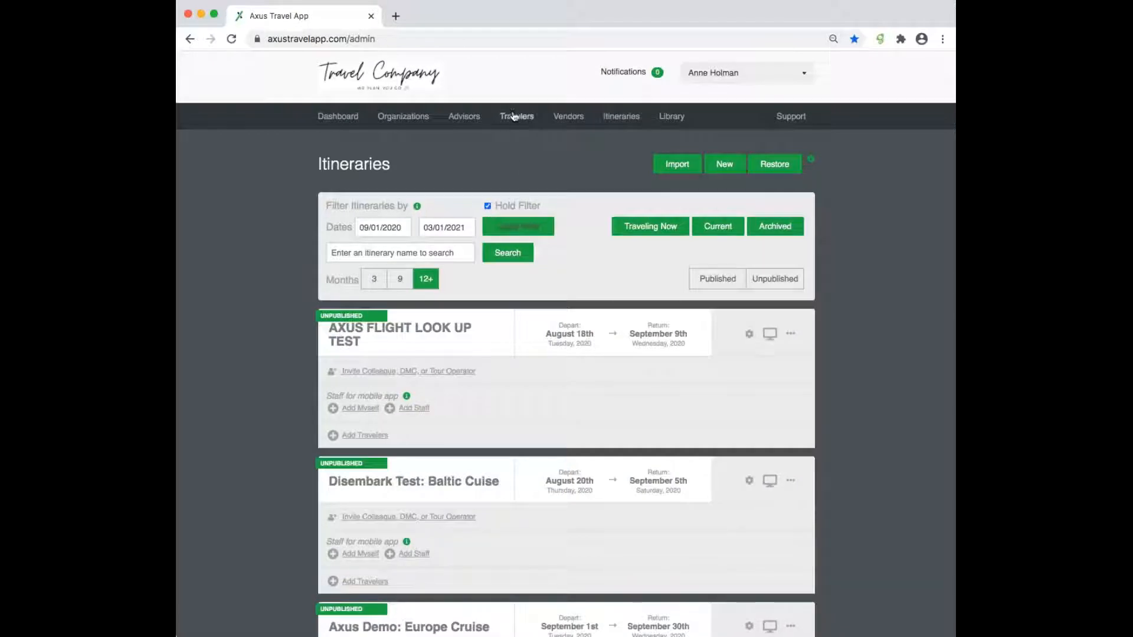
{"action": "left_click", "coordinate": [506, 117]}
{"action": "left_click", "coordinate": [621, 116]}
{"action": "scroll", "coordinate": [534, 447], "scroll_direction": "down", "scroll_amount": 20}
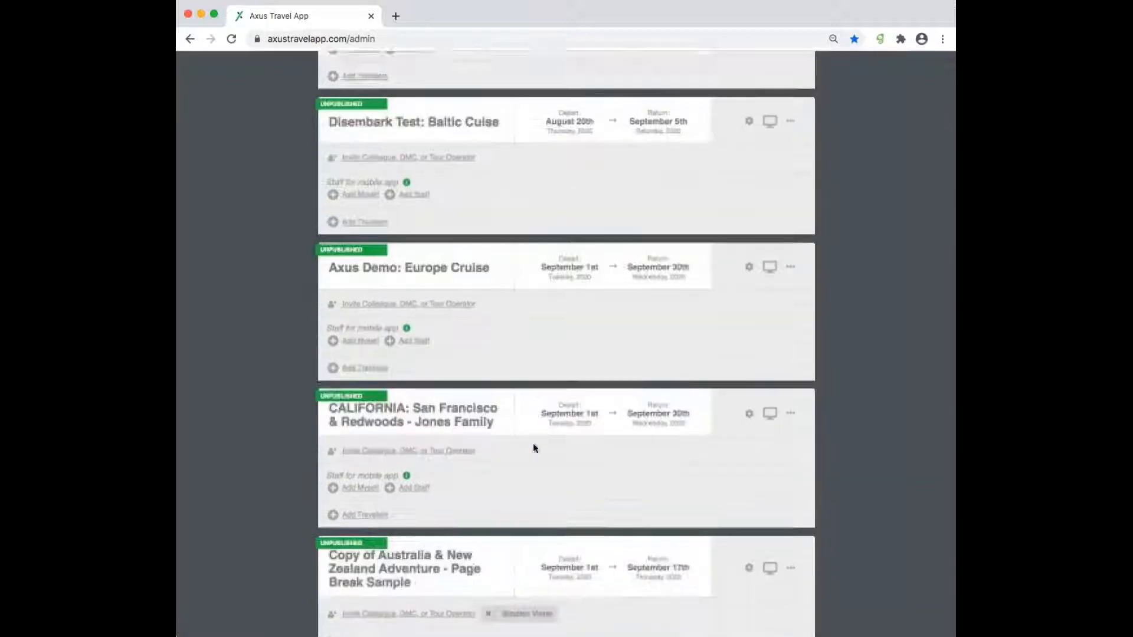
{"action": "scroll", "coordinate": [534, 448], "scroll_direction": "up", "scroll_amount": 20}
{"action": "scroll", "coordinate": [533, 444], "scroll_direction": "up", "scroll_amount": 8}
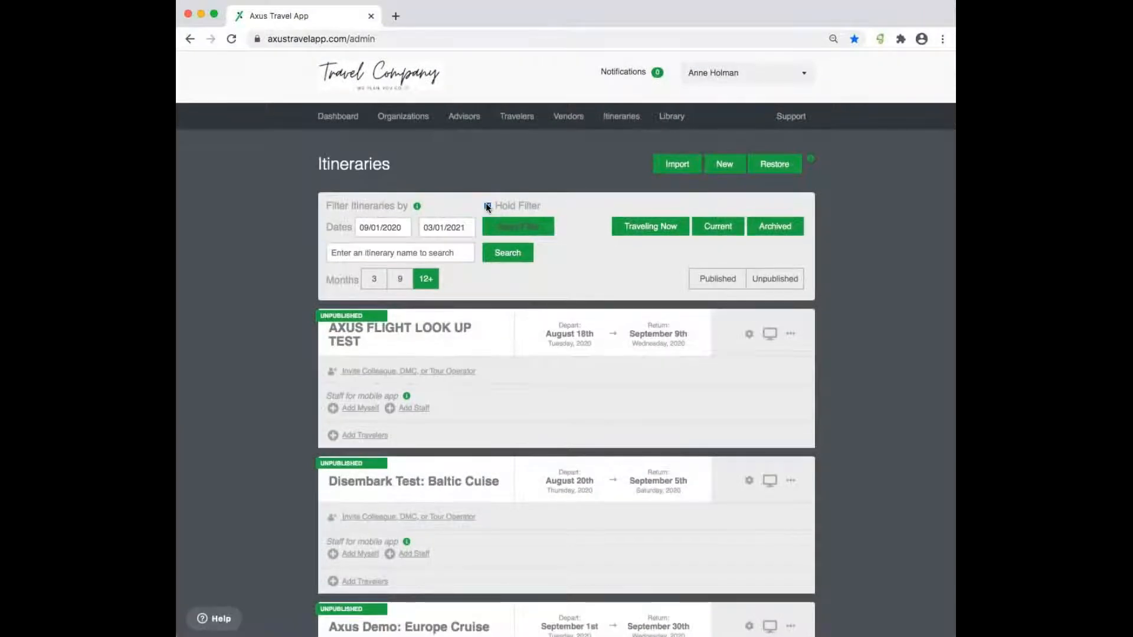
{"action": "left_click", "coordinate": [487, 205]}
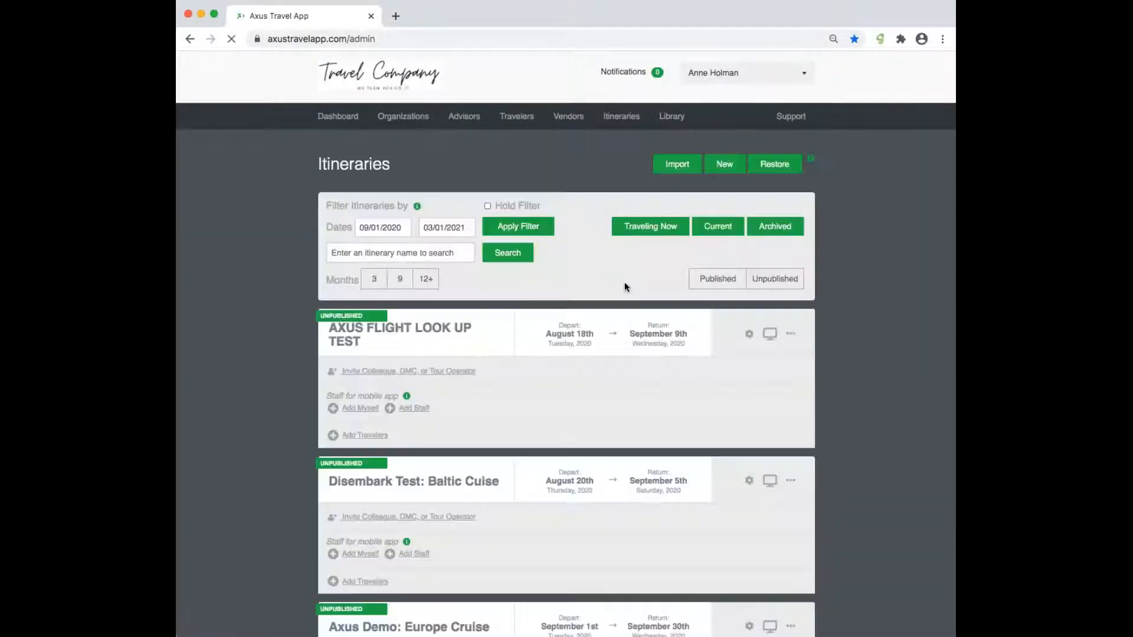
- Set the Dates filter to 05/01/2021–09/01/2021, apply it, and scroll through the results
{"action": "left_click", "coordinate": [389, 225]}
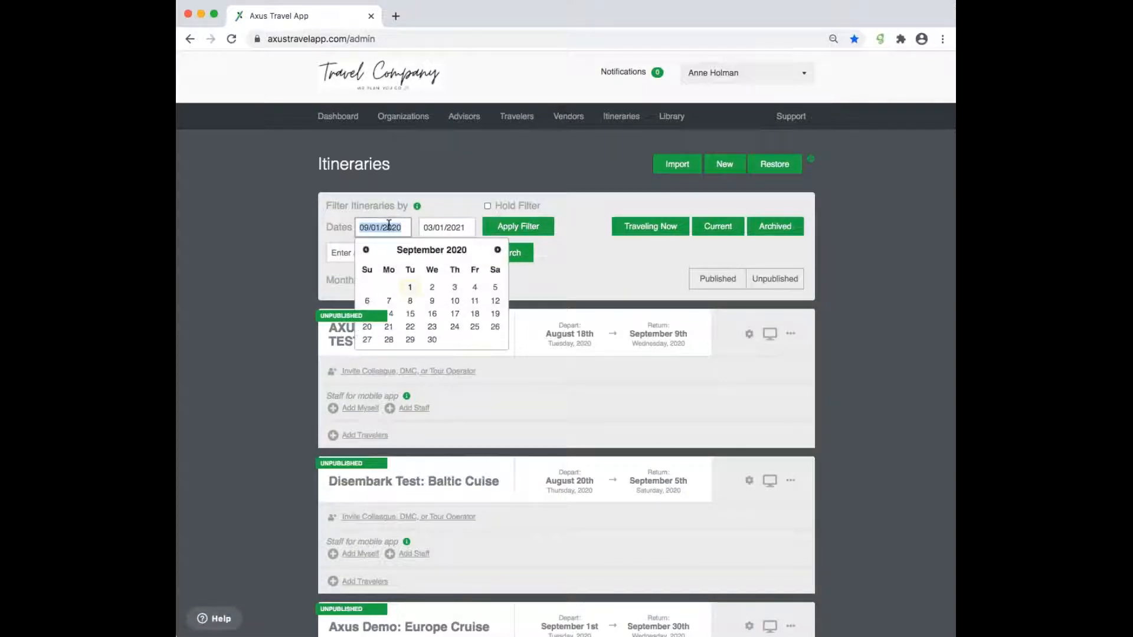
{"action": "type", "text": "05/01/2021"}
{"action": "left_click", "coordinate": [441, 227]}
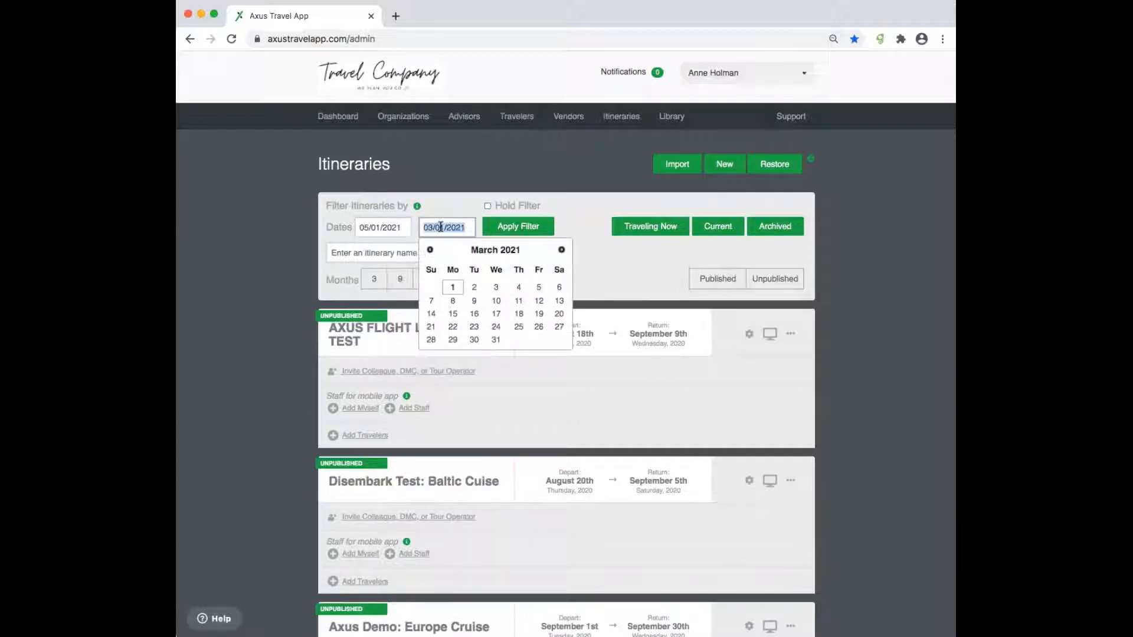
{"action": "type", "text": "09"}
{"action": "left_click", "coordinate": [534, 227]}
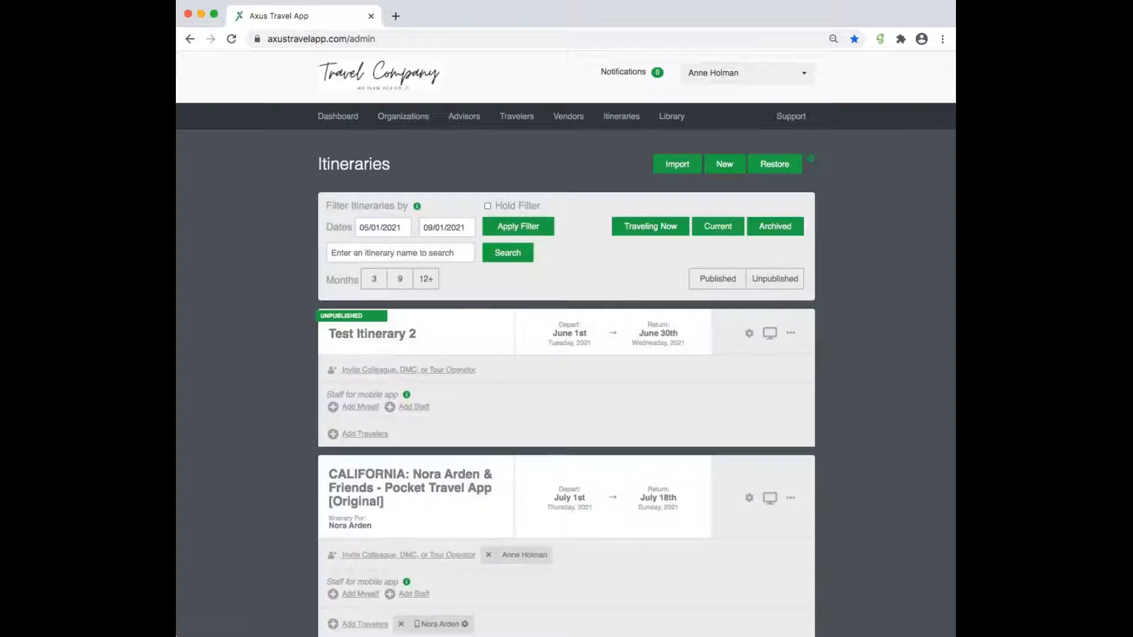
{"action": "scroll", "coordinate": [526, 423], "scroll_direction": "down", "scroll_amount": 15}
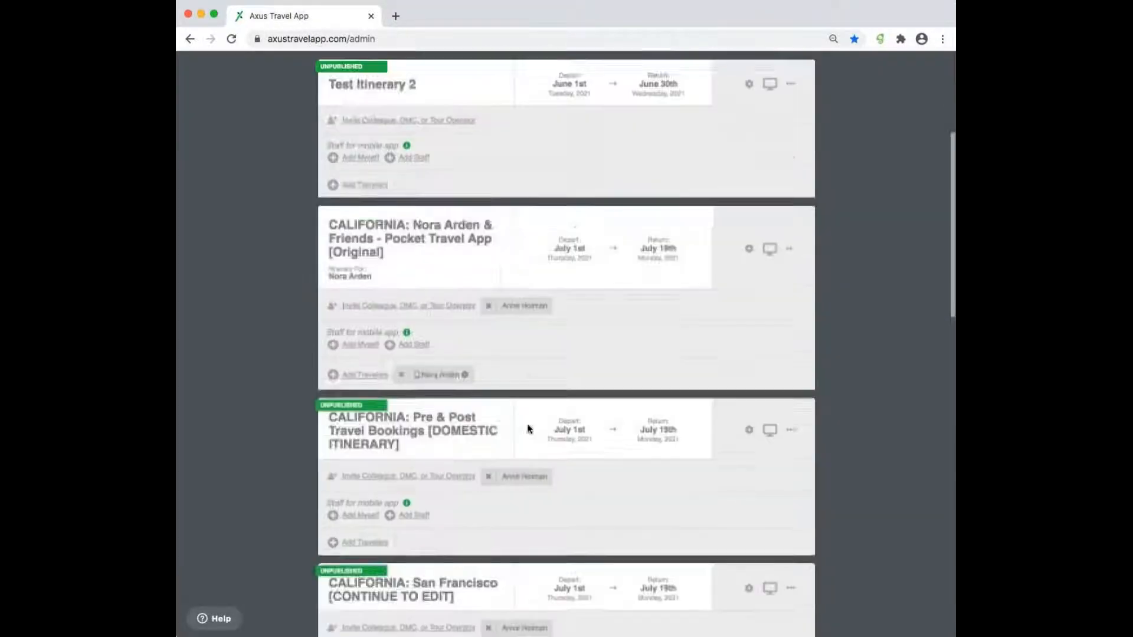
{"action": "scroll", "coordinate": [566, 366], "scroll_direction": "down", "scroll_amount": 5}
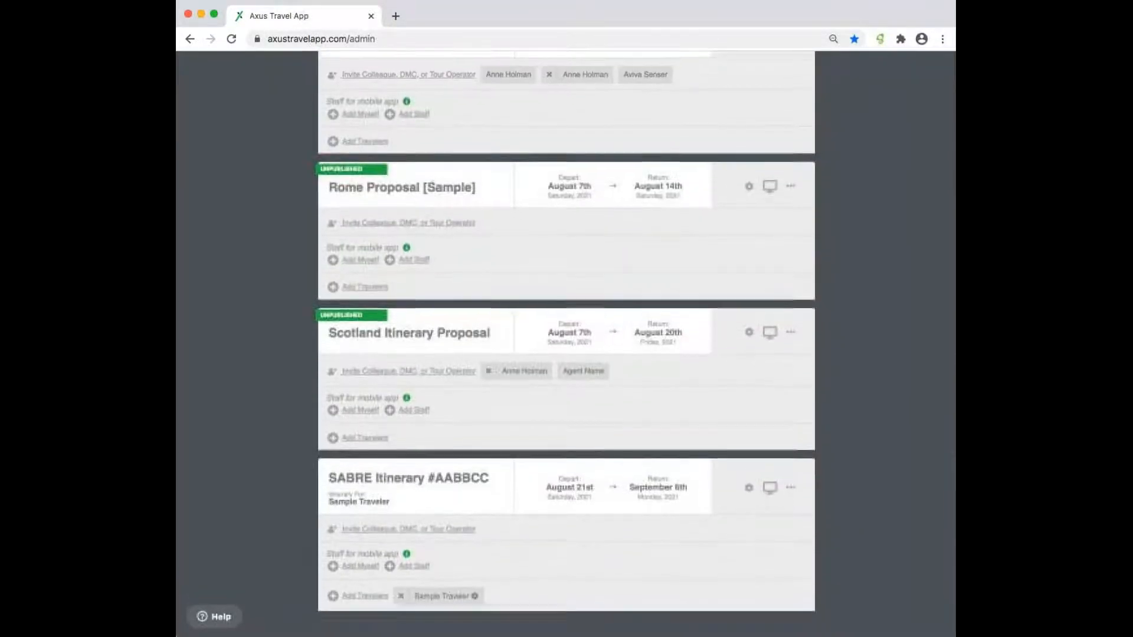
{"action": "scroll", "coordinate": [567, 366], "scroll_direction": "up", "scroll_amount": 4}
{"action": "scroll", "coordinate": [566, 354], "scroll_direction": "up", "scroll_amount": 15}
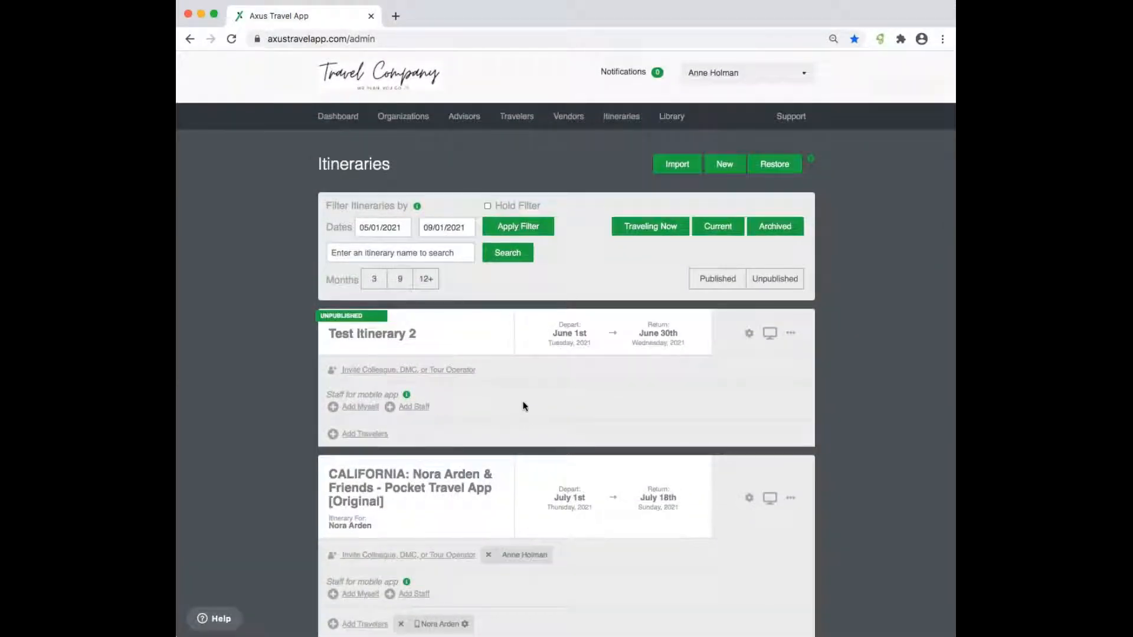
- Hold the May–September date filter through a visit to Vendors and back to Itineraries
{"action": "left_click", "coordinate": [489, 207]}
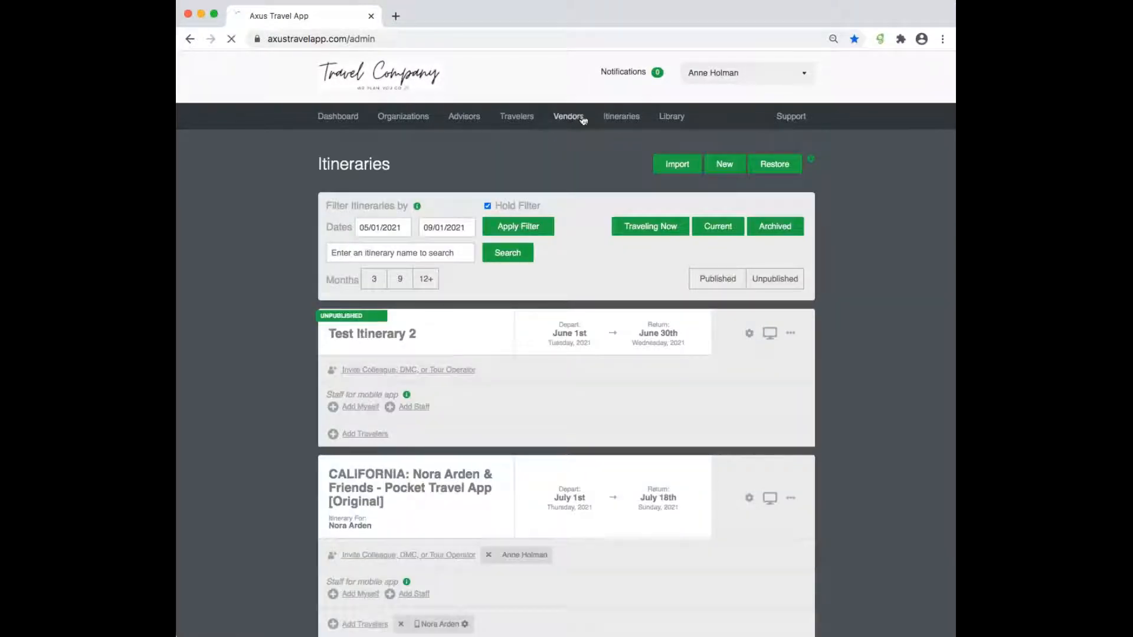
{"action": "left_click", "coordinate": [583, 120]}
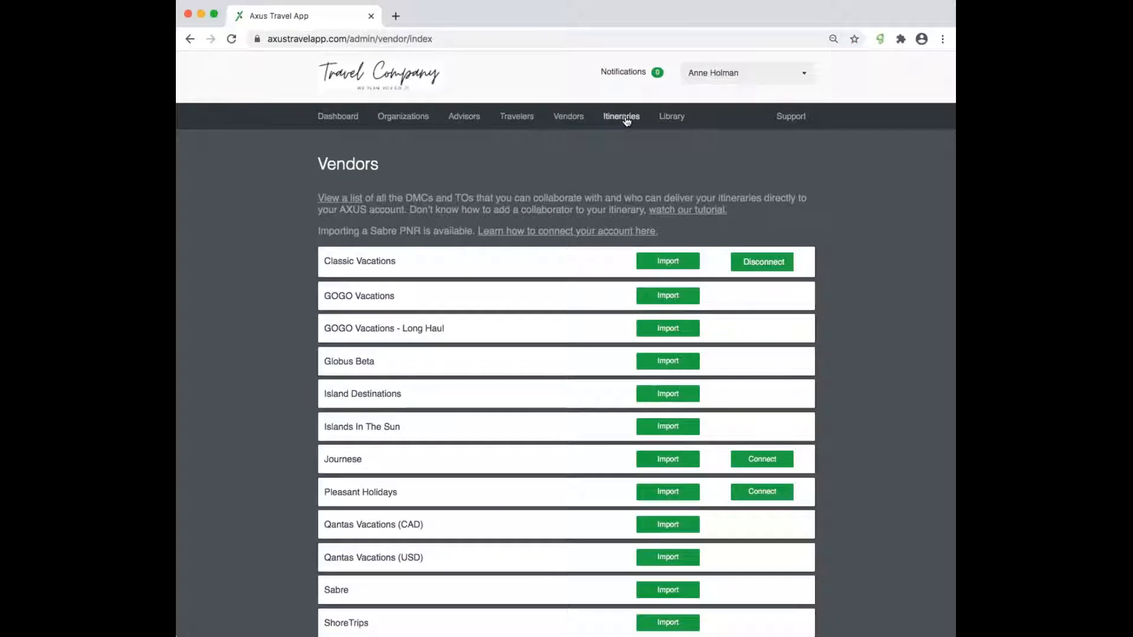
{"action": "left_click", "coordinate": [626, 121]}
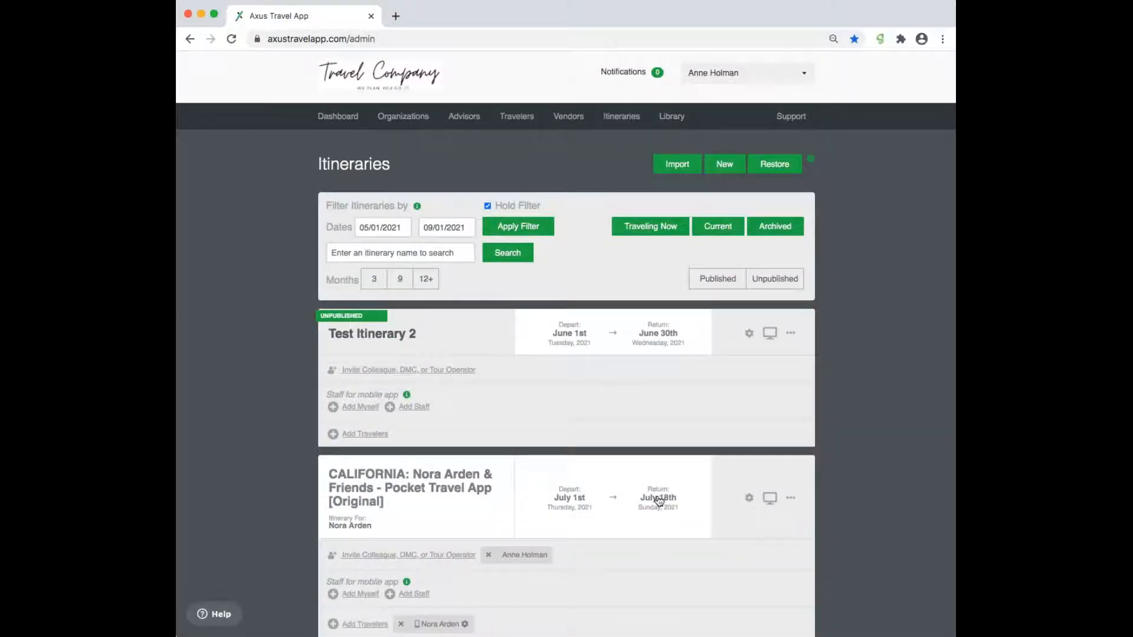
{"action": "scroll", "coordinate": [660, 501], "scroll_direction": "down", "scroll_amount": 15}
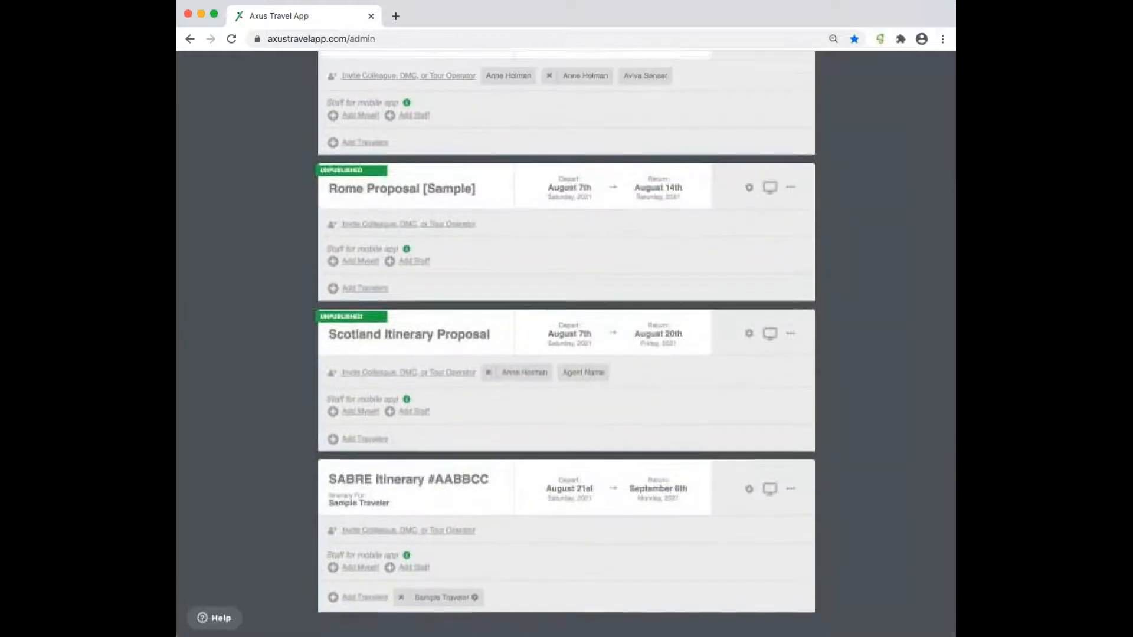
{"action": "scroll", "coordinate": [710, 215], "scroll_direction": "up", "scroll_amount": 8}
{"action": "scroll", "coordinate": [710, 215], "scroll_direction": "up", "scroll_amount": 10}
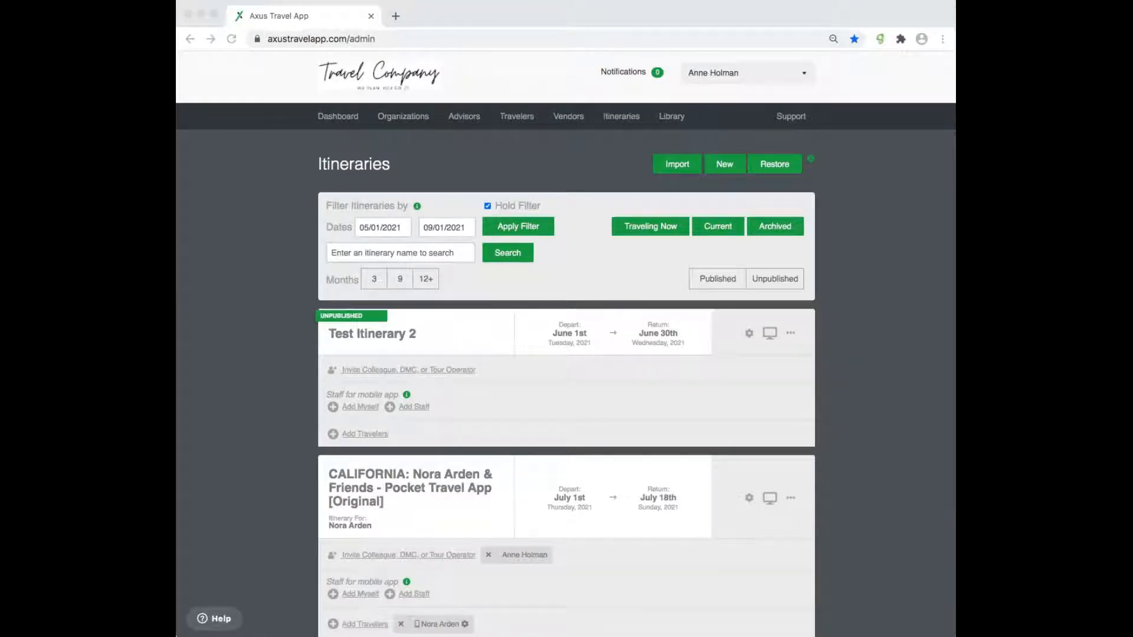
- Uncheck Hold Filter so the list reloads starting with AXUS FLIGHT LOOK UP TEST
{"action": "left_click", "coordinate": [488, 207]}
{"action": "left_click", "coordinate": [487, 206]}
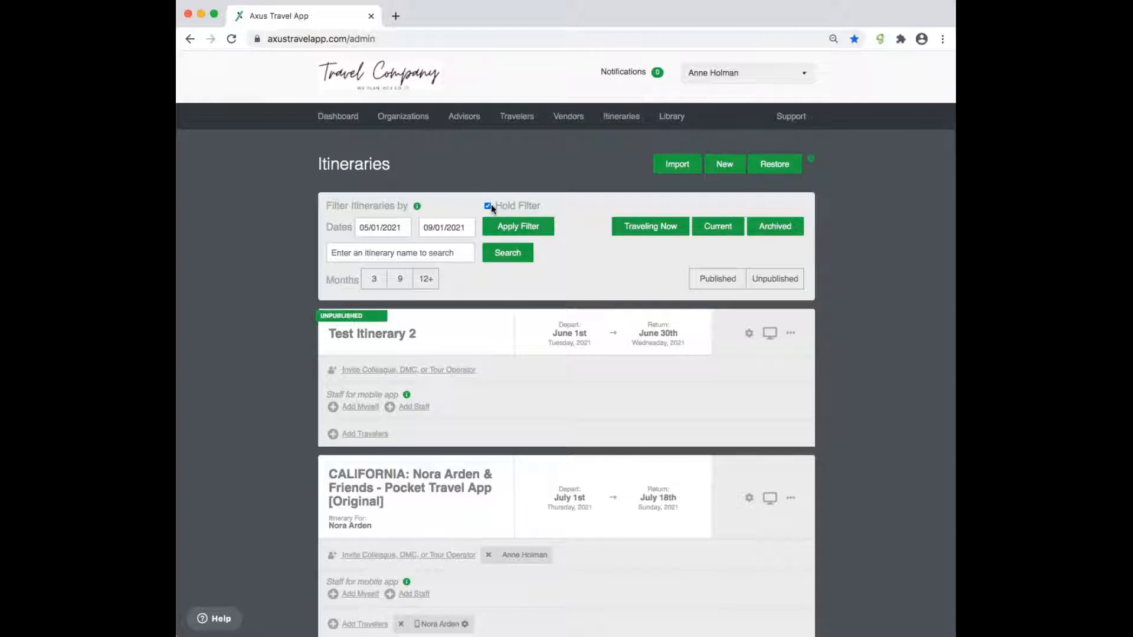
{"action": "left_click", "coordinate": [489, 206]}
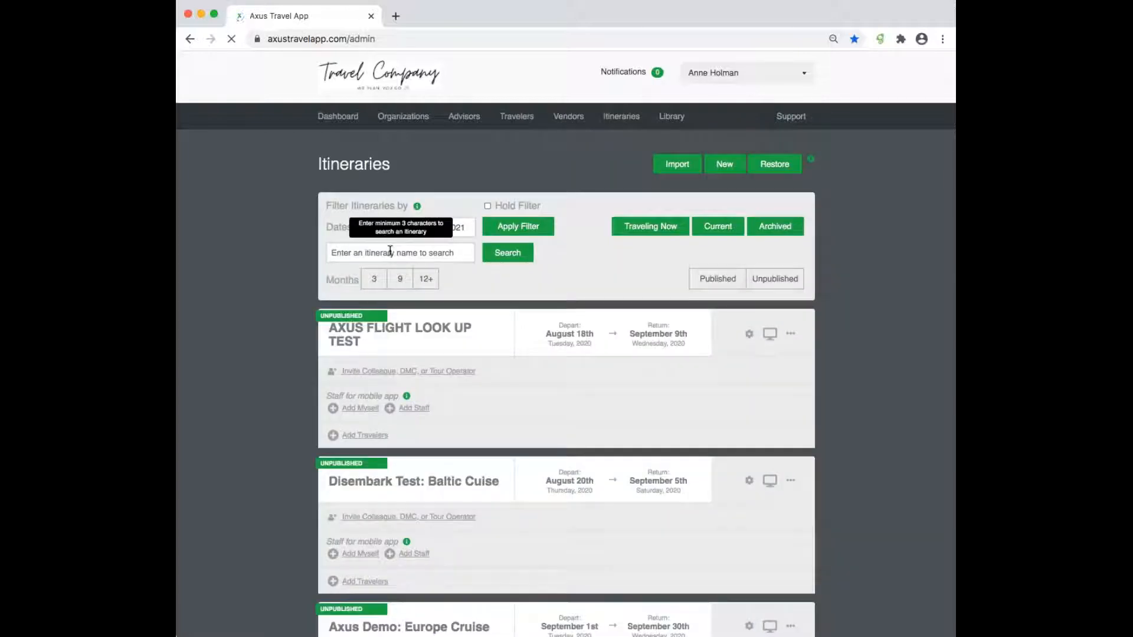
{"action": "left_click", "coordinate": [390, 252]}
{"action": "type", "text": "u"}
{"action": "type", "text": "ondon"}
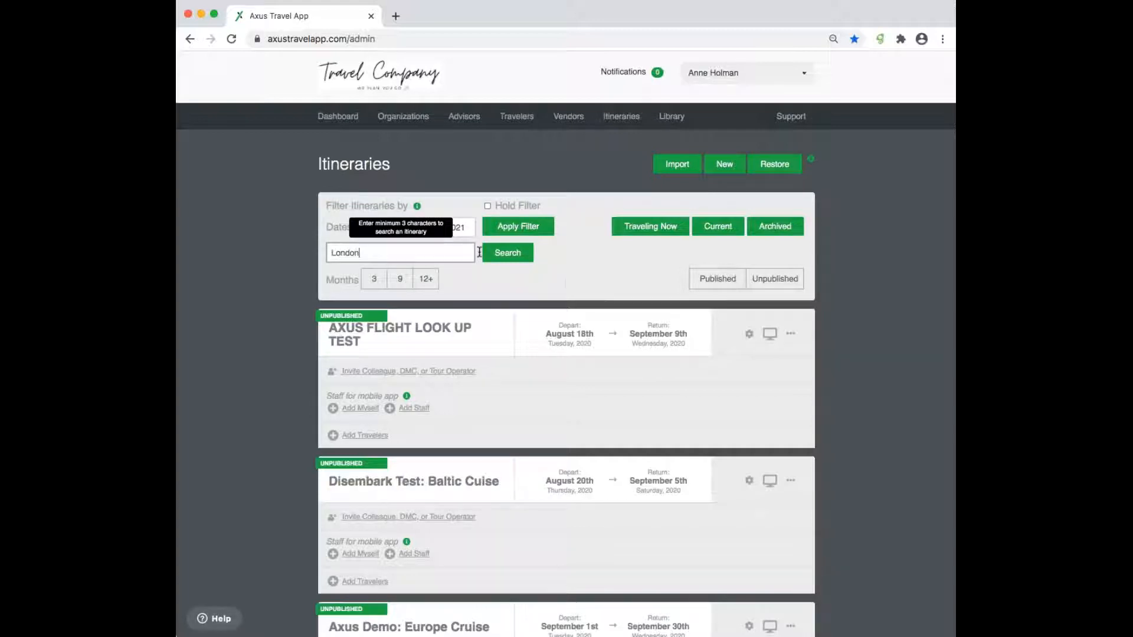
{"action": "left_click", "coordinate": [495, 253]}
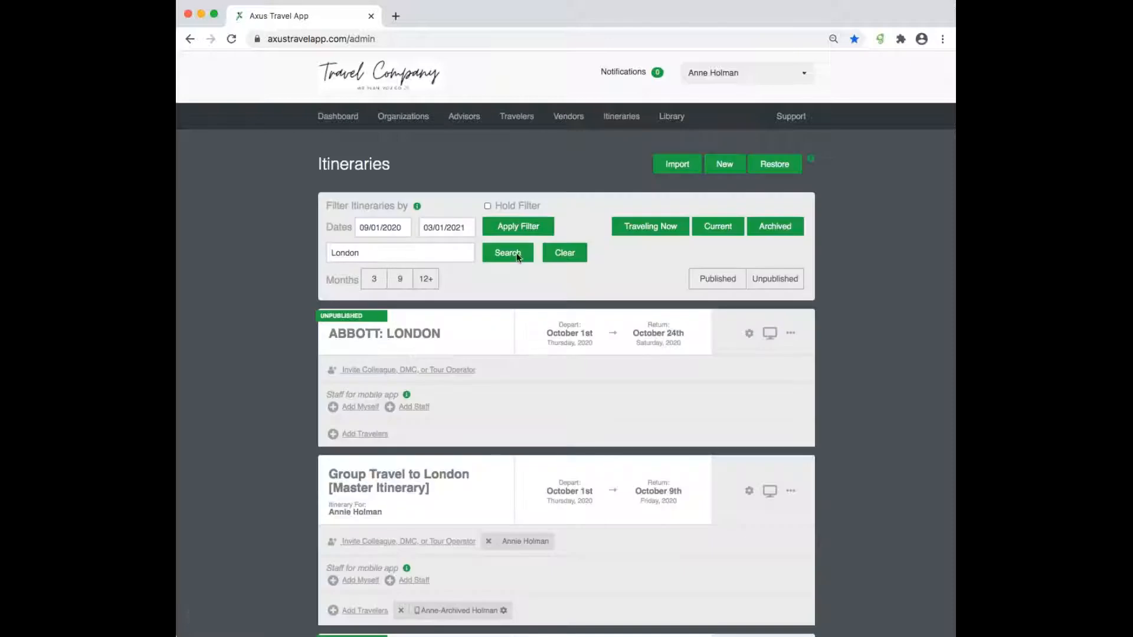
{"action": "scroll", "coordinate": [525, 448], "scroll_direction": "down", "scroll_amount": 15}
{"action": "scroll", "coordinate": [524, 448], "scroll_direction": "down", "scroll_amount": 5}
{"action": "scroll", "coordinate": [525, 448], "scroll_direction": "up", "scroll_amount": 12}
{"action": "scroll", "coordinate": [524, 448], "scroll_direction": "up", "scroll_amount": 10}
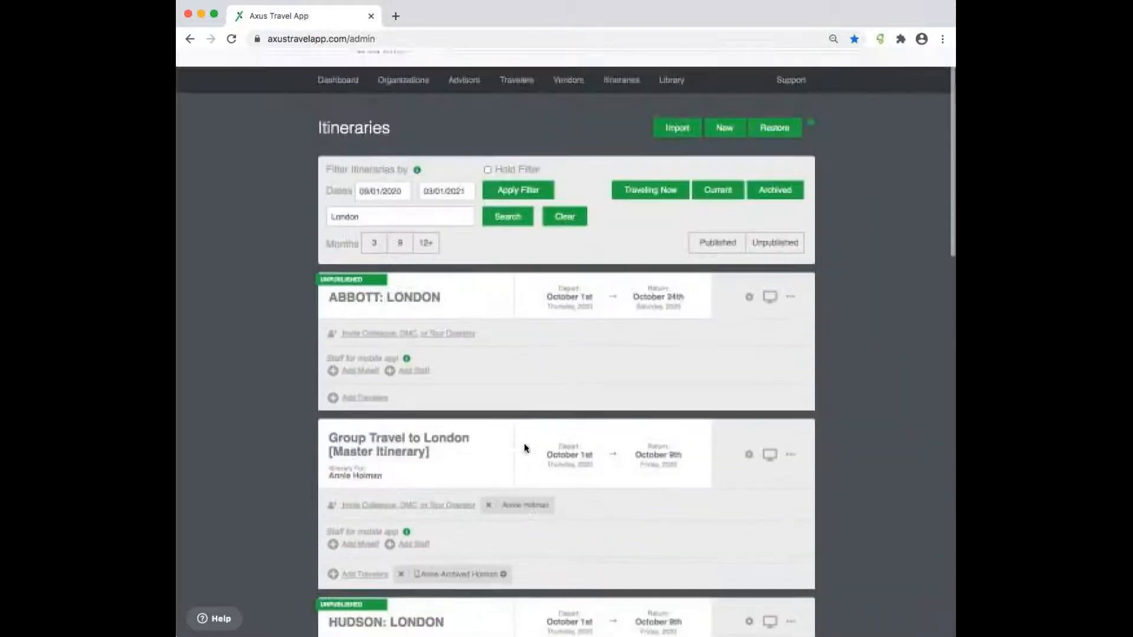
{"action": "left_click", "coordinate": [565, 253]}
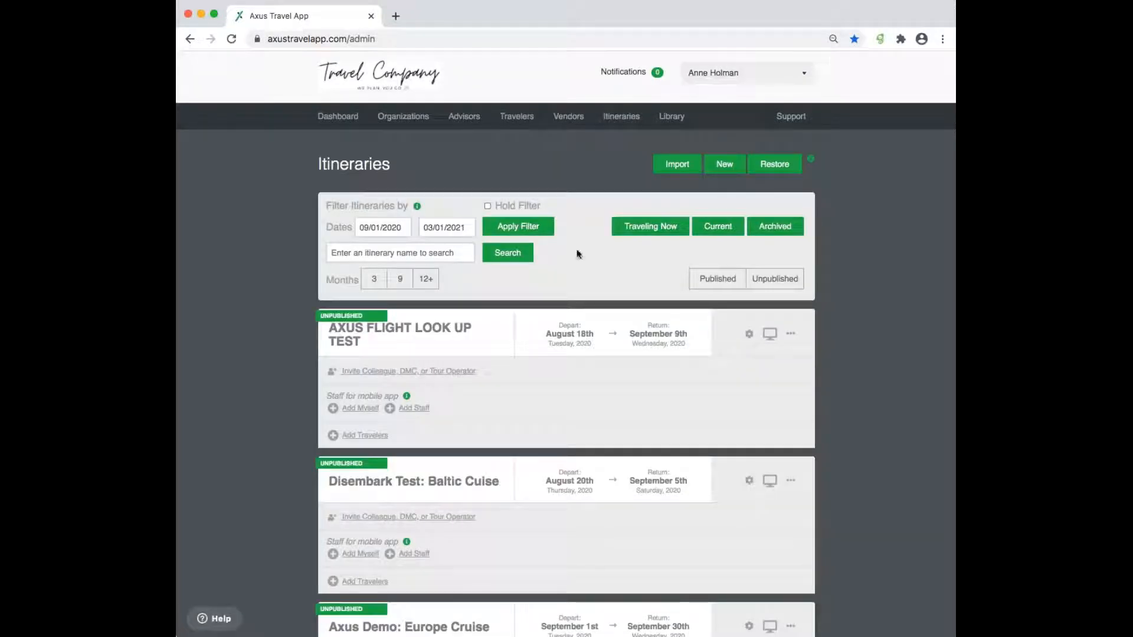
{"action": "left_click", "coordinate": [785, 232]}
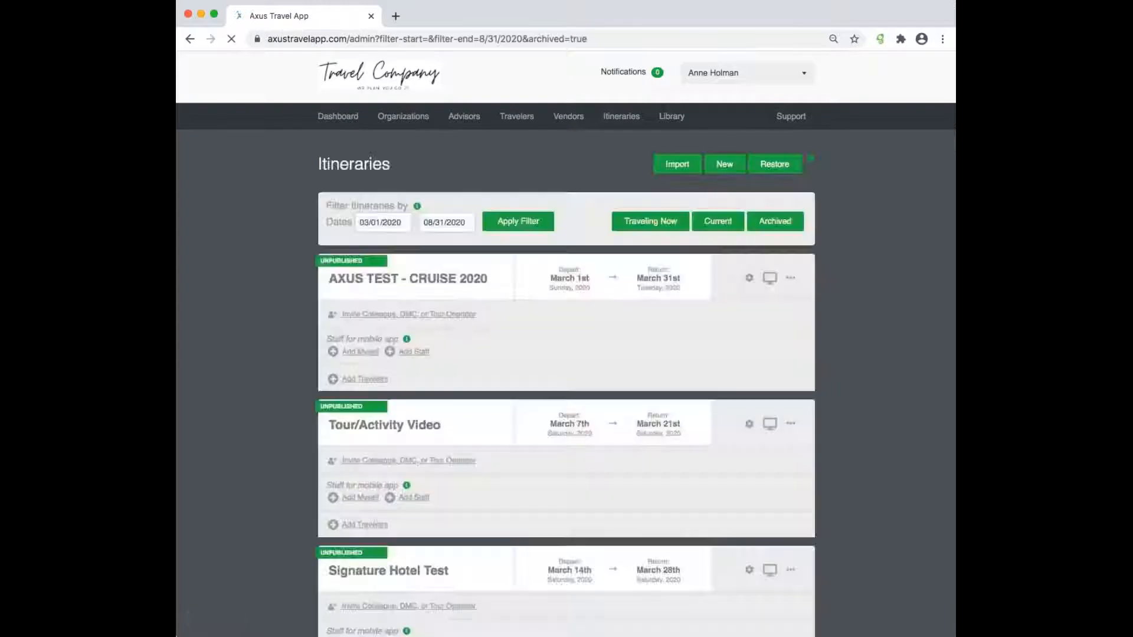
{"action": "left_click", "coordinate": [385, 222]}
{"action": "type", "text": "01/01/2019"}
{"action": "key", "text": "Tab"}
{"action": "type", "text": "12"}
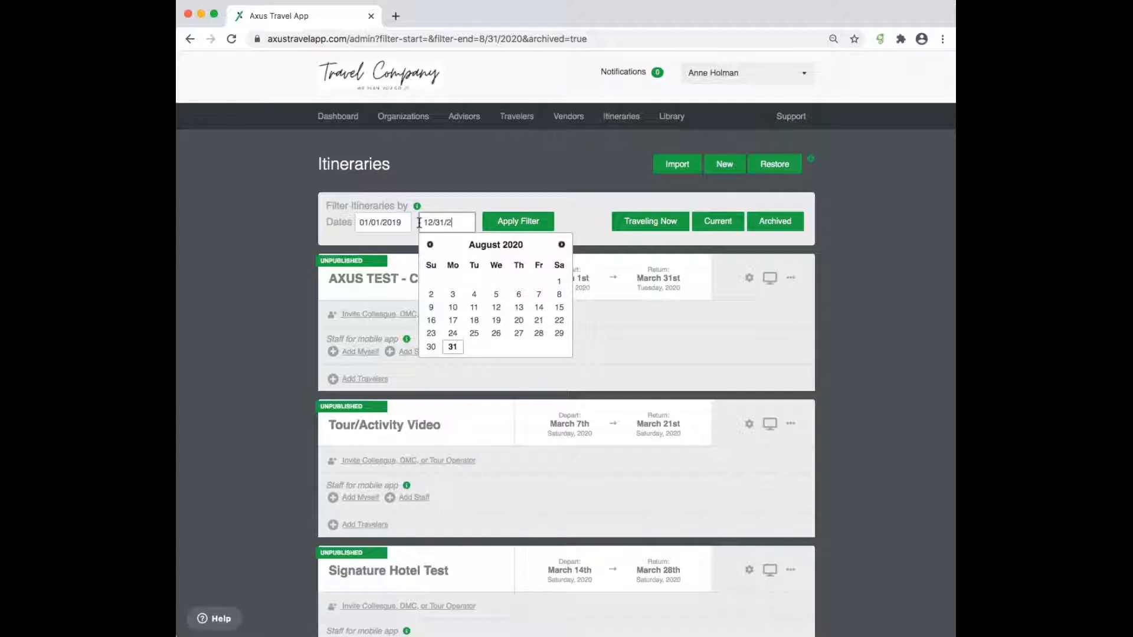
{"action": "type", "text": "/31/2019"}
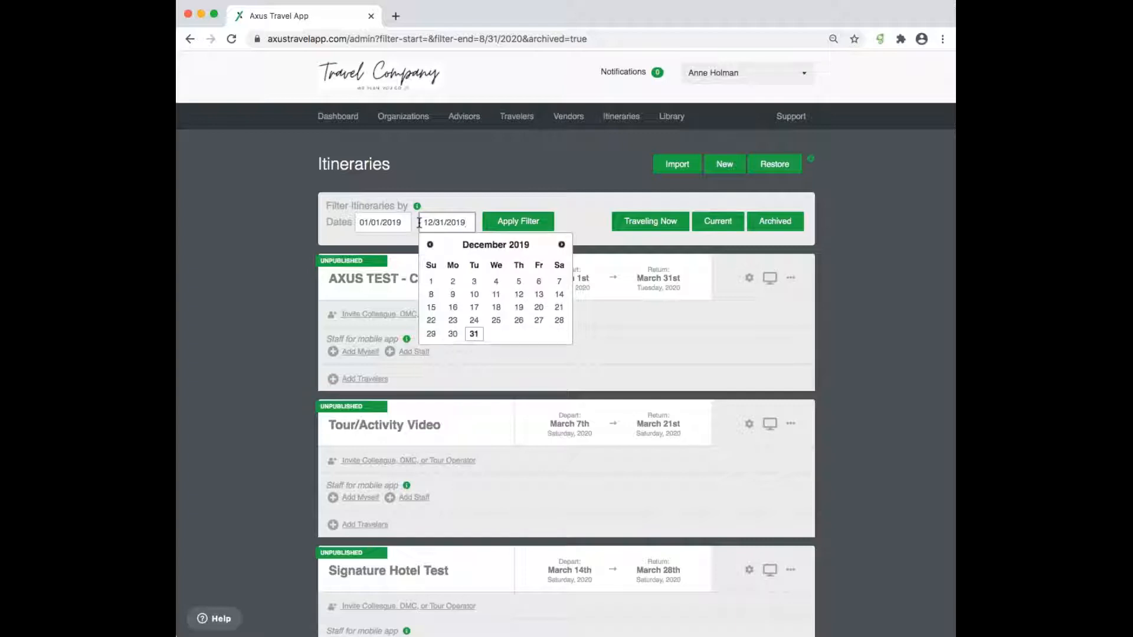
{"action": "left_click", "coordinate": [508, 182]}
{"action": "left_click", "coordinate": [535, 227]}
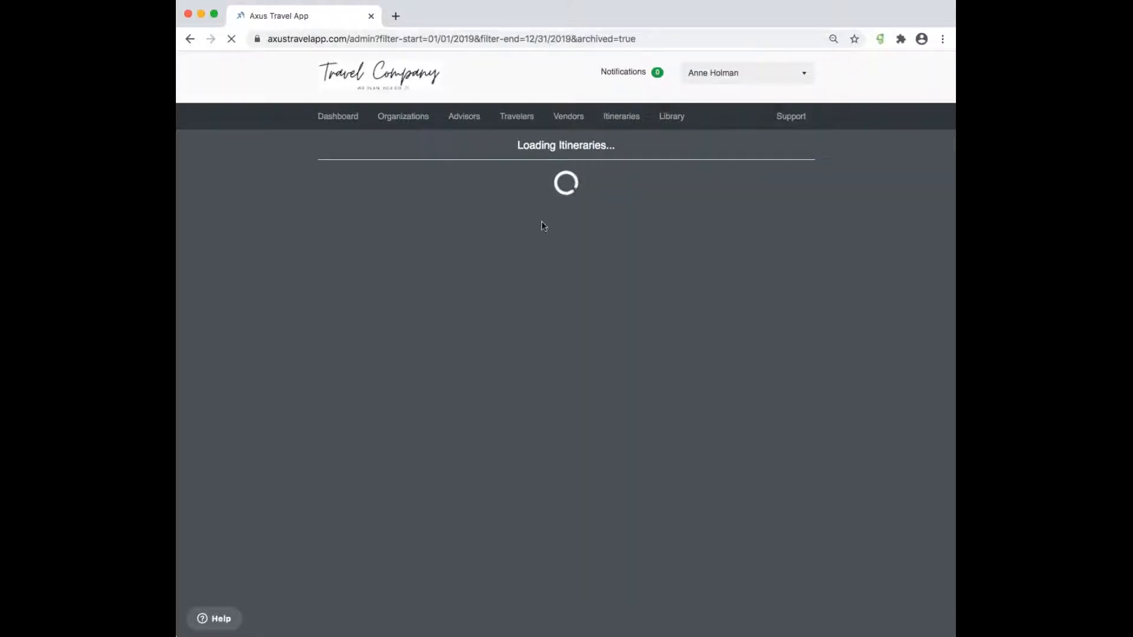
{"action": "scroll", "coordinate": [662, 457], "scroll_direction": "down", "scroll_amount": 20}
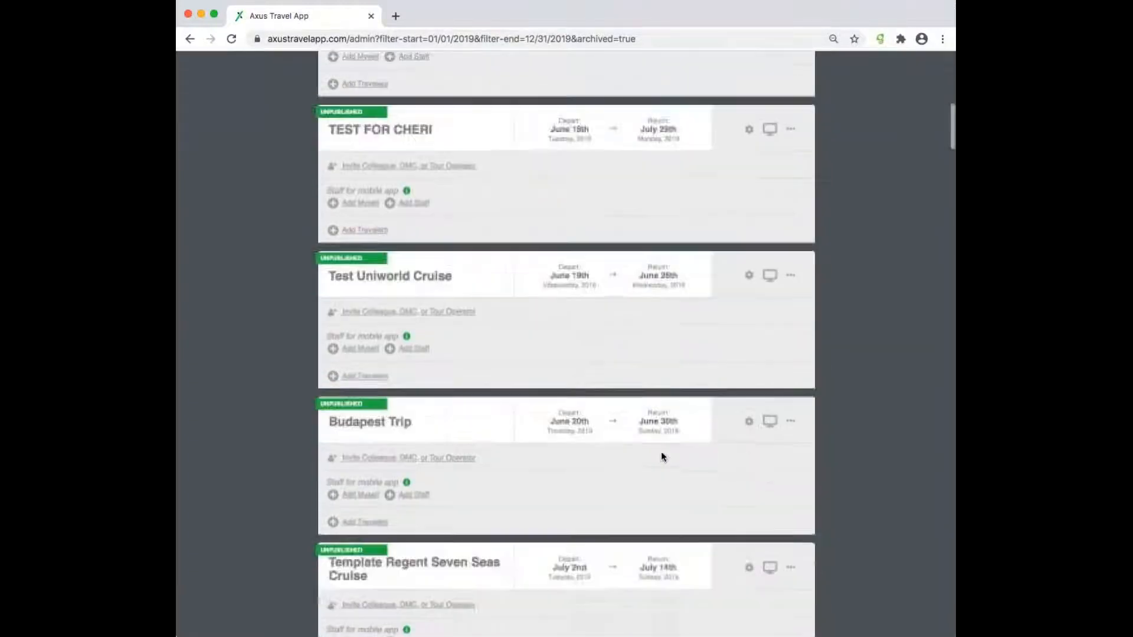
{"action": "scroll", "coordinate": [661, 451], "scroll_direction": "up", "scroll_amount": 20}
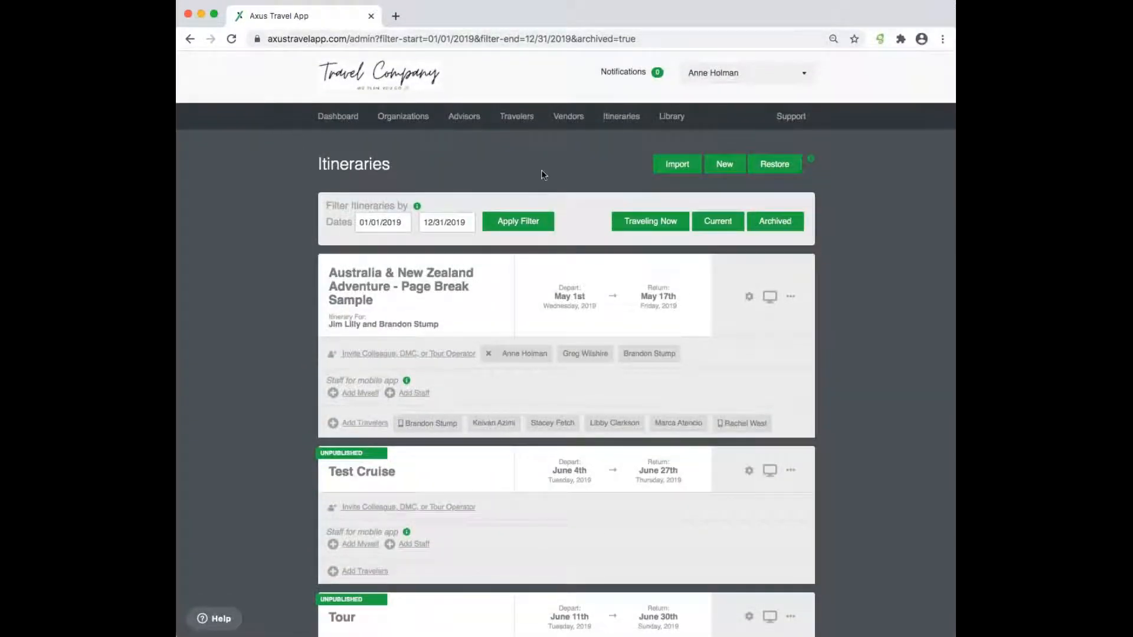
{"action": "left_click", "coordinate": [629, 122]}
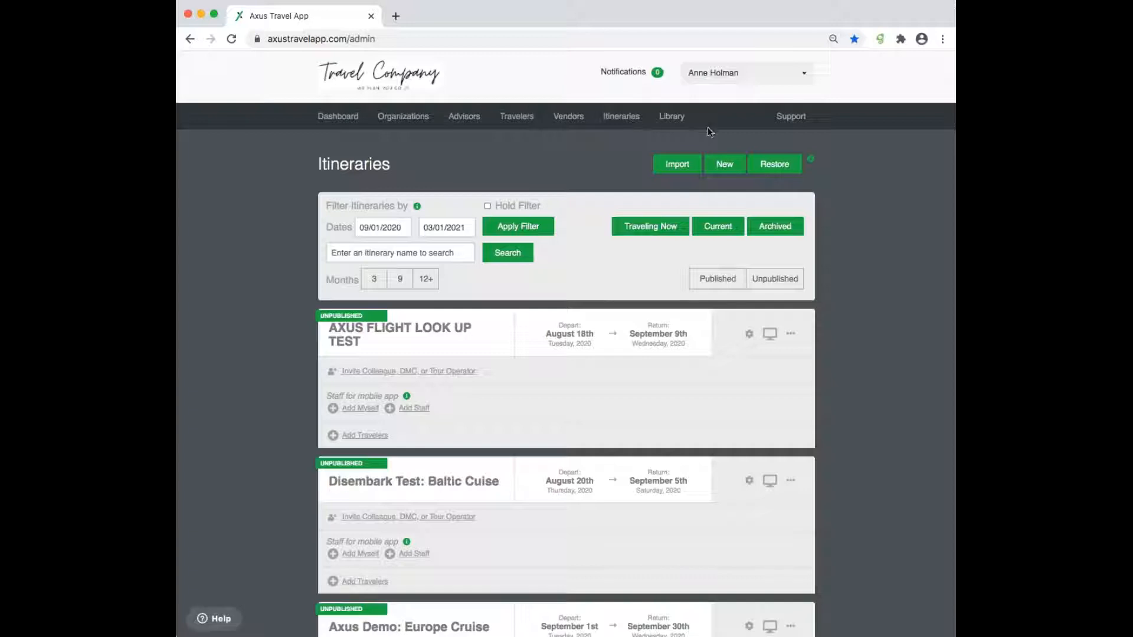
{"action": "left_click", "coordinate": [788, 170]}
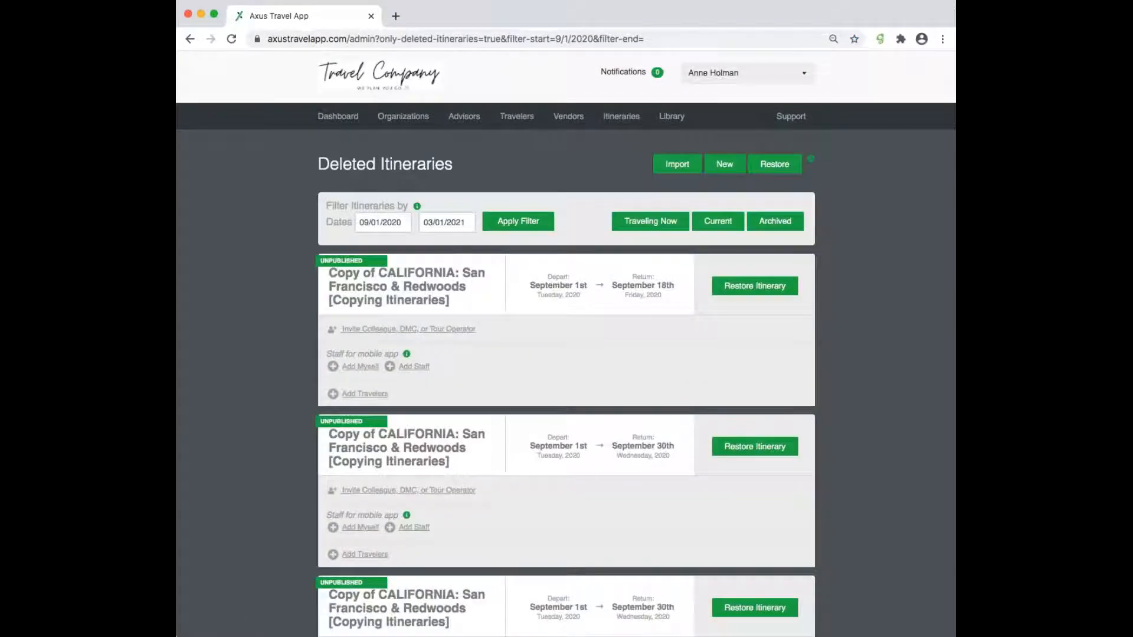
{"action": "left_click", "coordinate": [386, 221]}
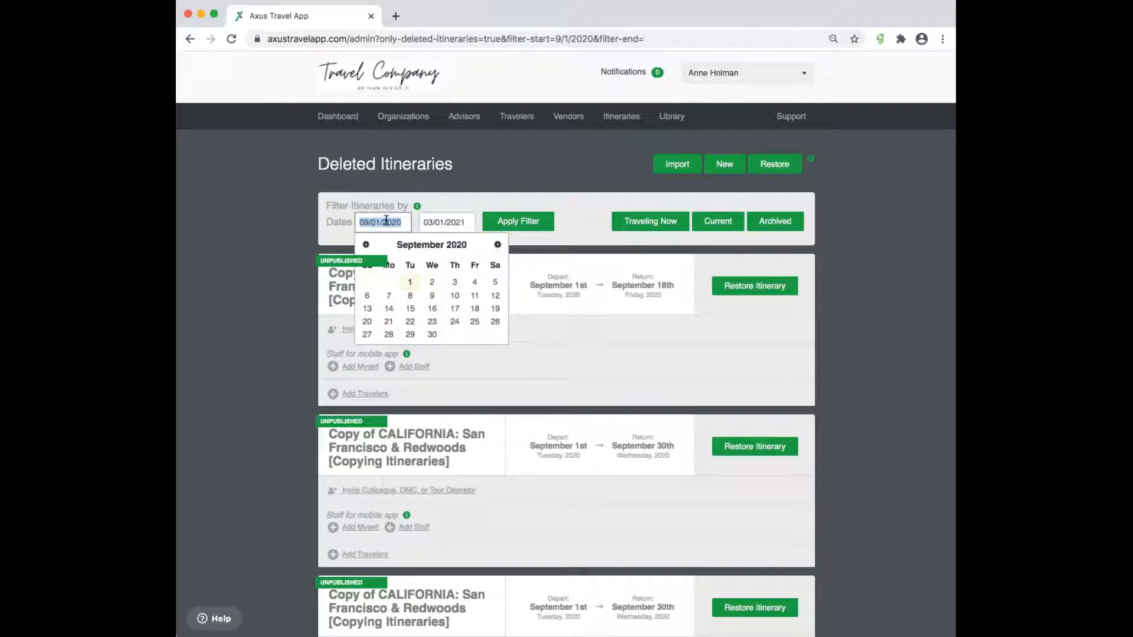
{"action": "type", "text": "01/01/2018"}
{"action": "key", "text": "Tab"}
{"action": "type", "text": "0"}
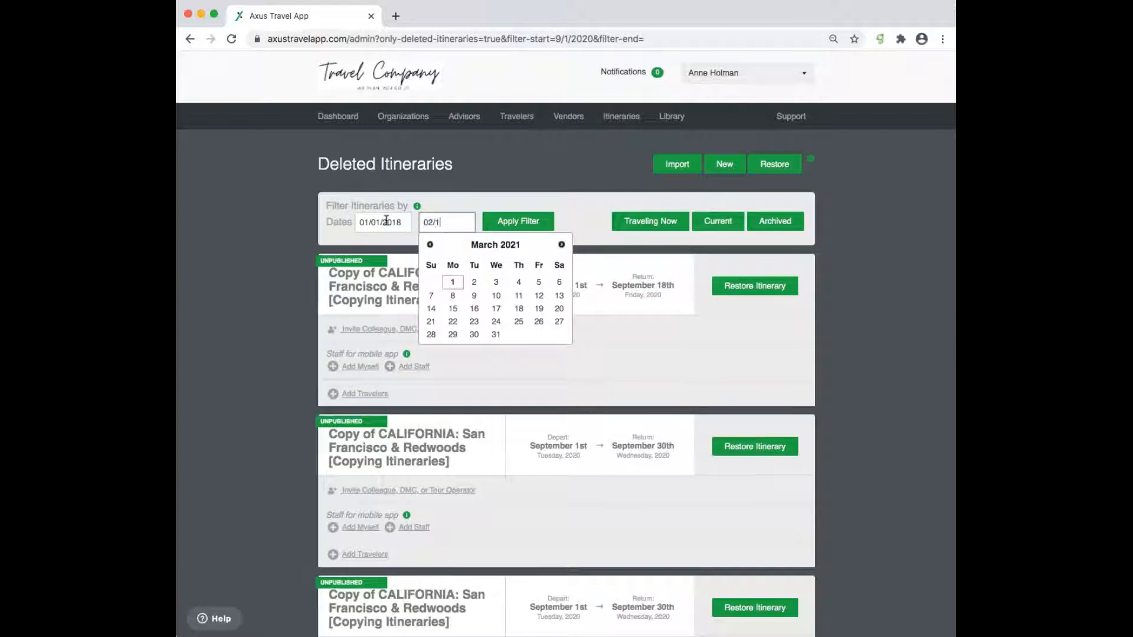
{"action": "type", "text": "2/01/2018"}
{"action": "left_click", "coordinate": [519, 221]}
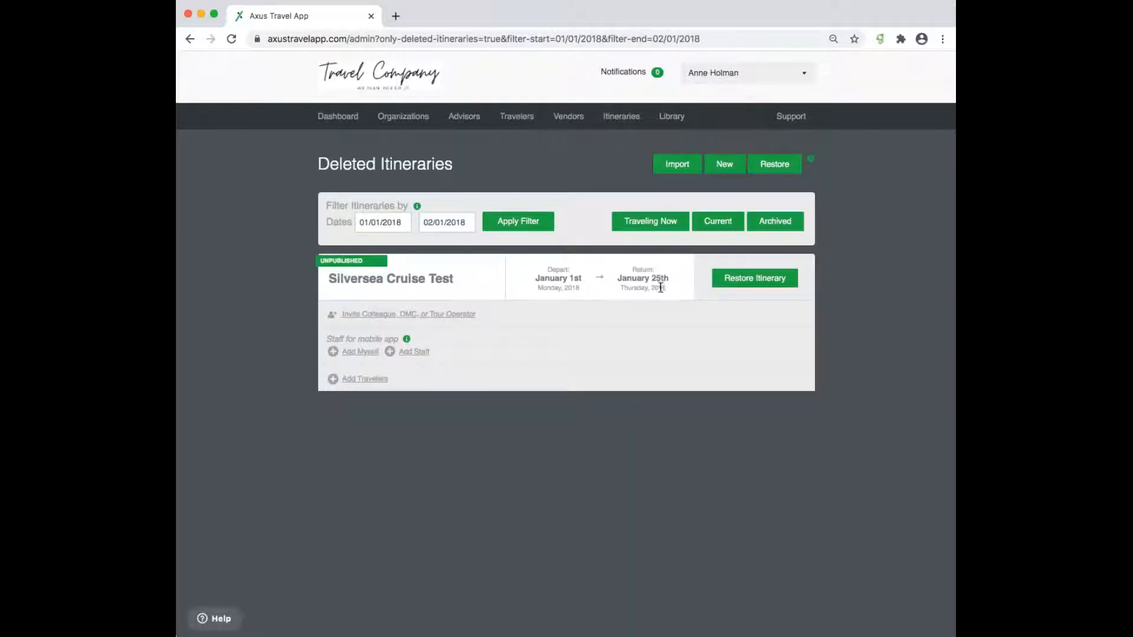
{"action": "left_click", "coordinate": [730, 220]}
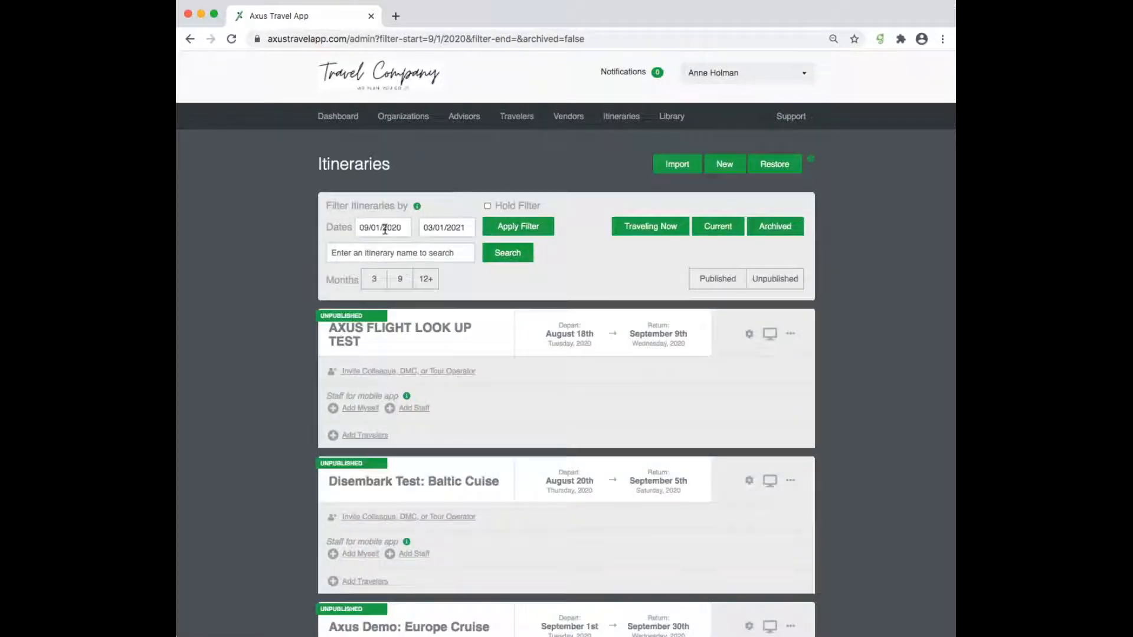
- Apply a 07/01/2017–12/31/2017 date range to the itinerary list
{"action": "left_click", "coordinate": [395, 229]}
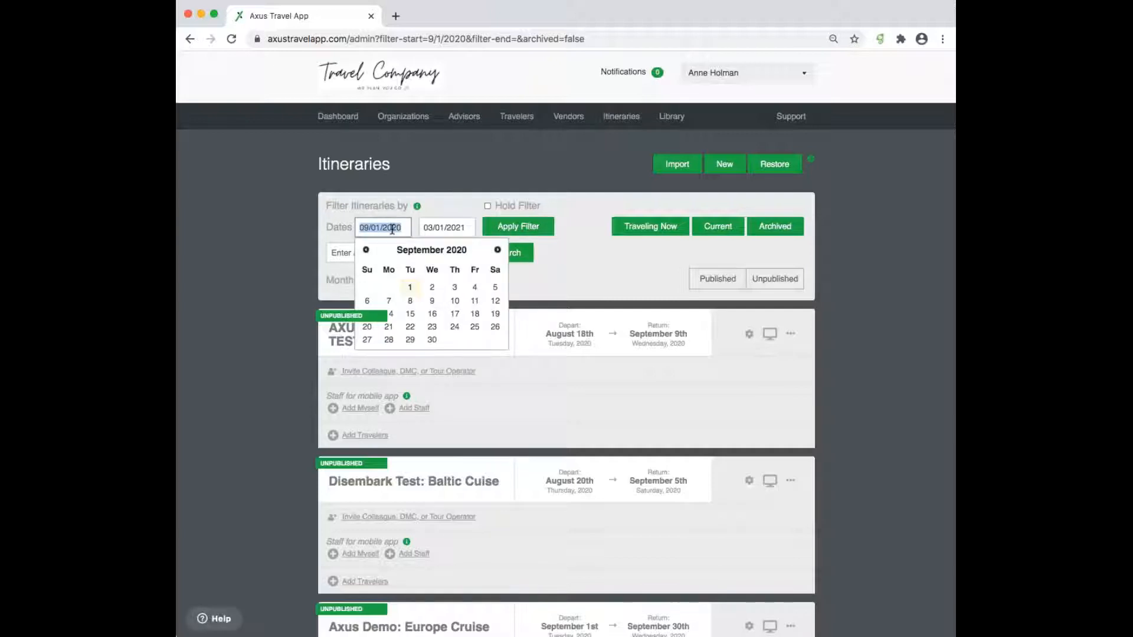
{"action": "type", "text": "07/01/2017"}
{"action": "key", "text": "Tab"}
{"action": "type", "text": "12/31/2017"}
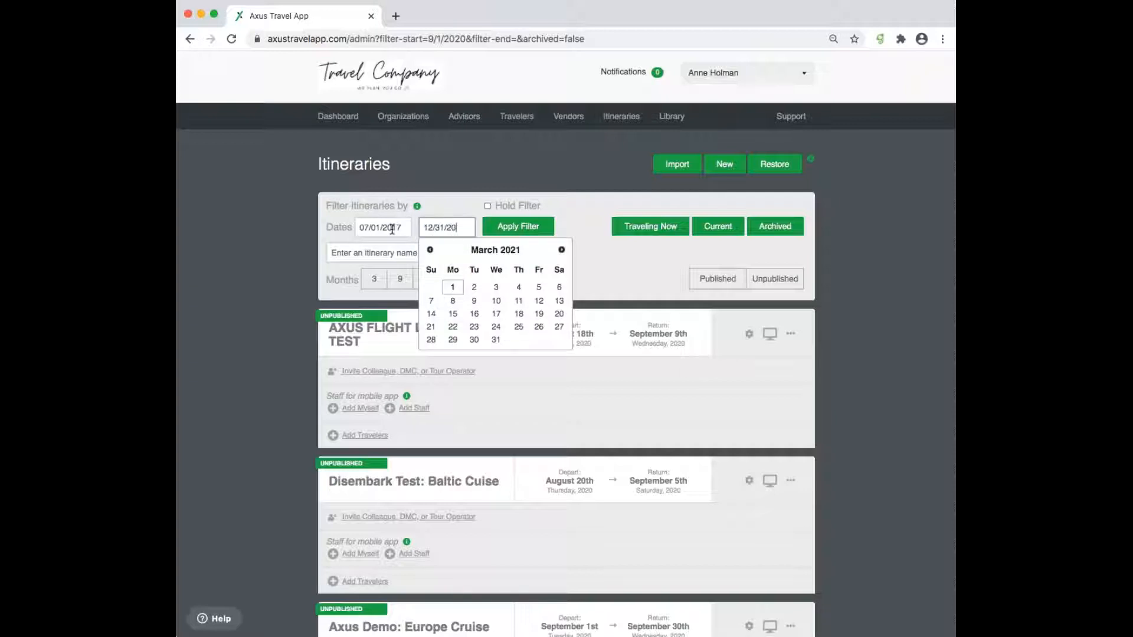
{"action": "left_click", "coordinate": [565, 208]}
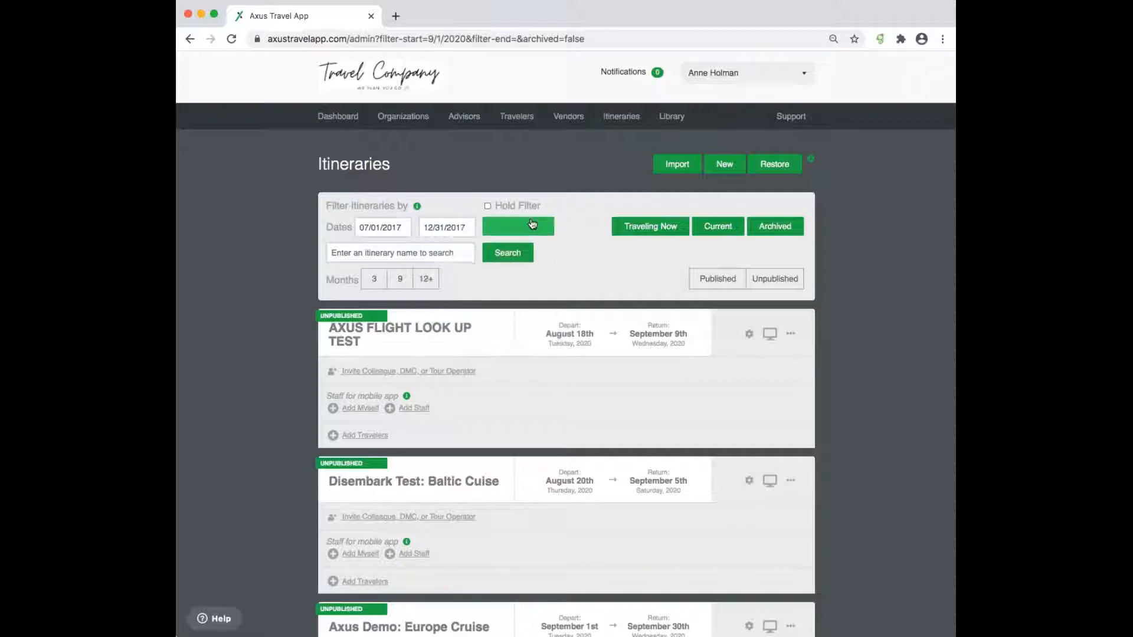
{"action": "left_click", "coordinate": [533, 224]}
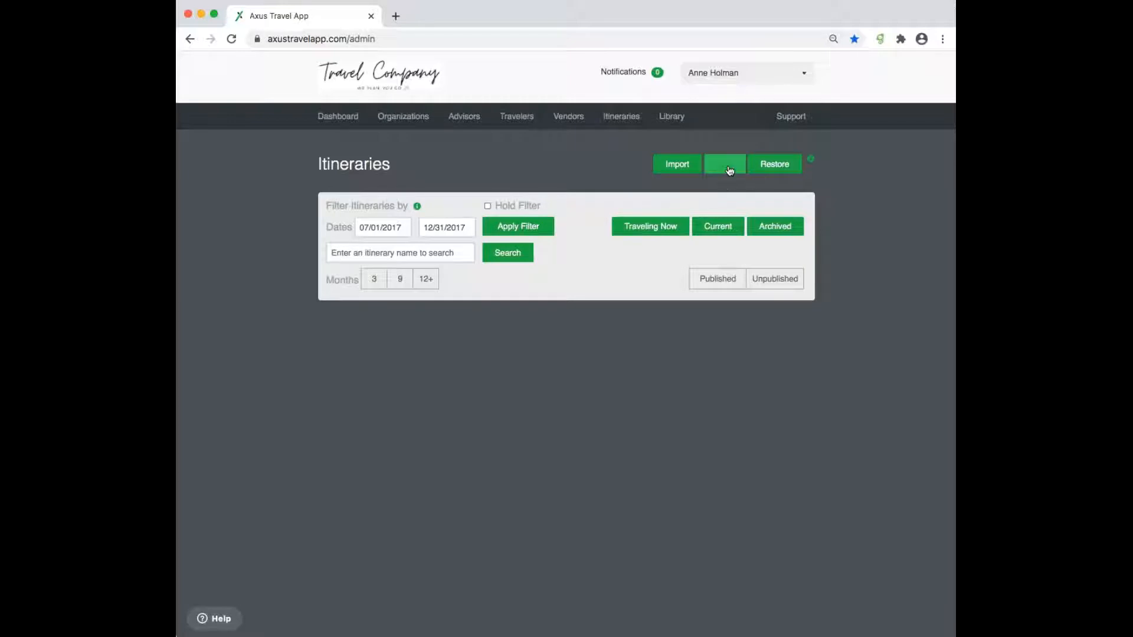
- Filter deleted itineraries to 07/01/2017–12/31/2017, then return to the main Itineraries list
{"action": "left_click", "coordinate": [726, 228]}
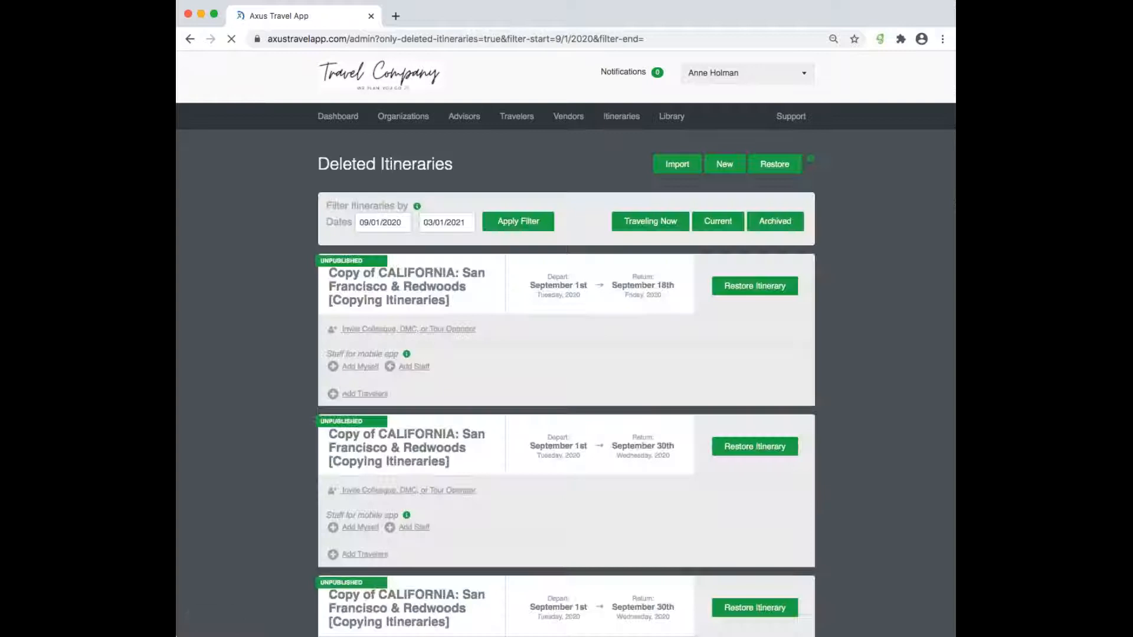
{"action": "left_click", "coordinate": [389, 223]}
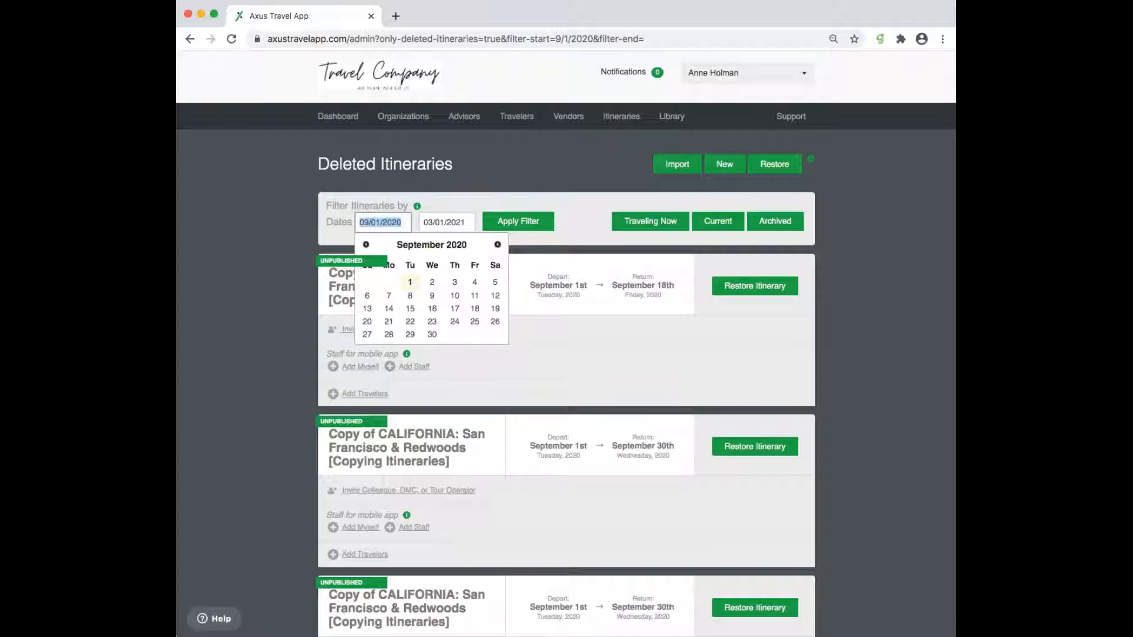
{"action": "type", "text": "07/01/2017"}
{"action": "key", "text": "Tab"}
{"action": "type", "text": "12/31/2017"}
{"action": "left_click", "coordinate": [519, 221]}
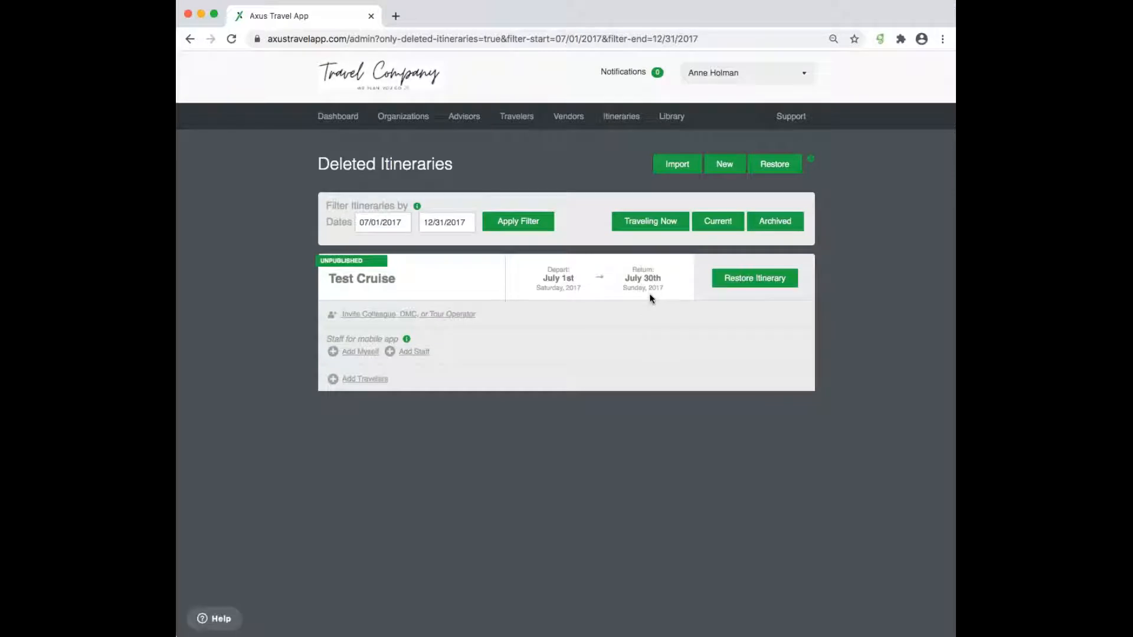
{"action": "left_click", "coordinate": [629, 118]}
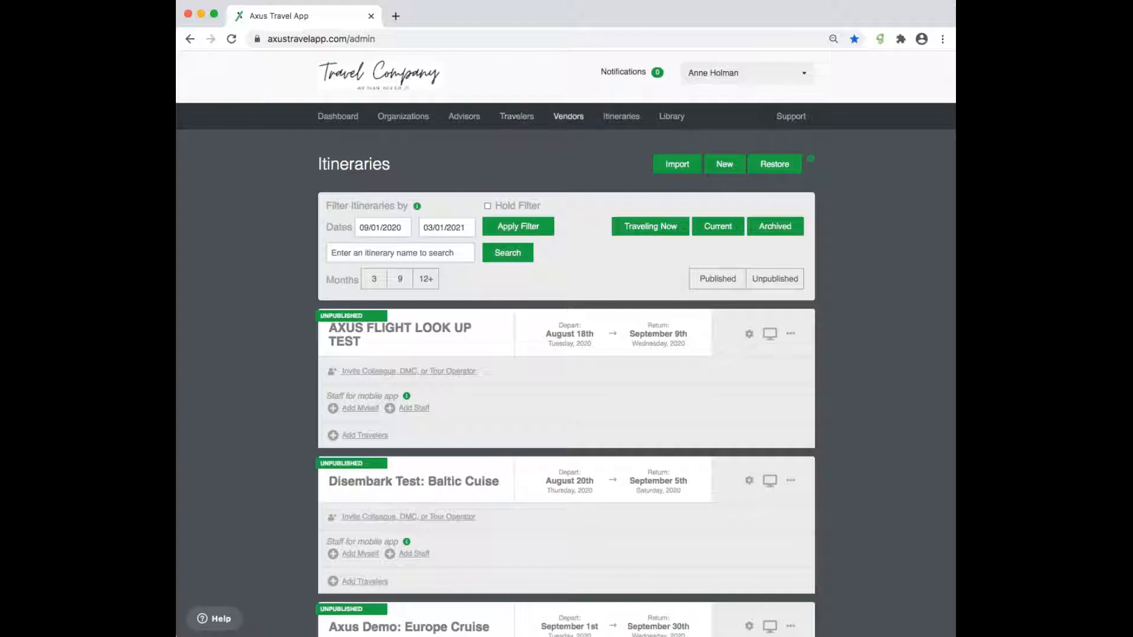
- Open the itineraries of the third traveler whose surname starts with J
{"action": "left_click", "coordinate": [523, 118]}
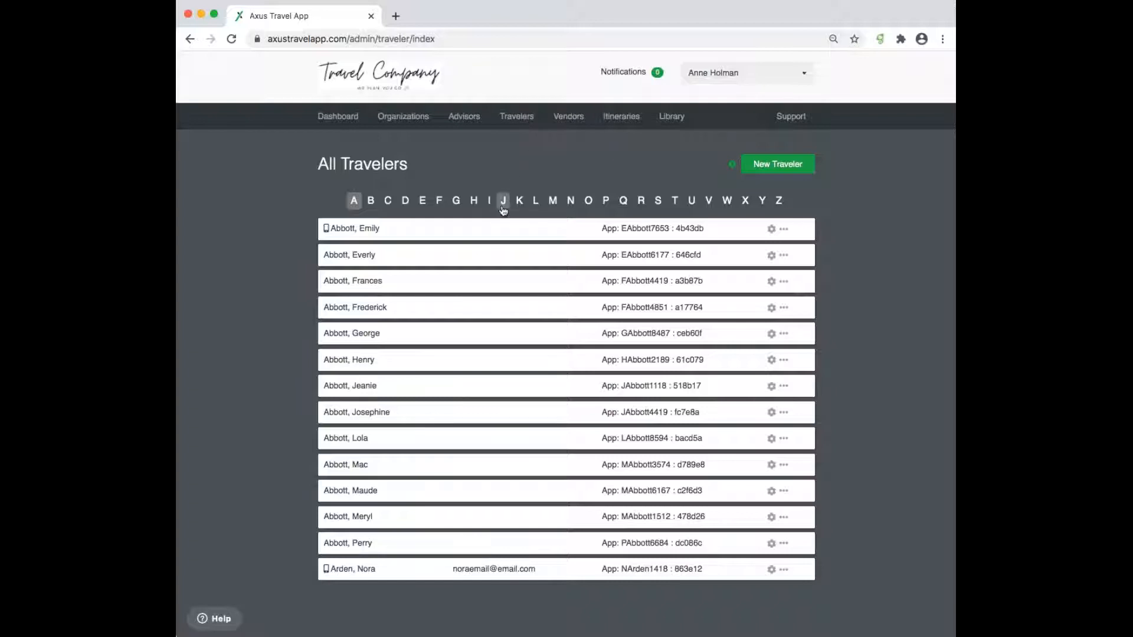
{"action": "left_click", "coordinate": [504, 203]}
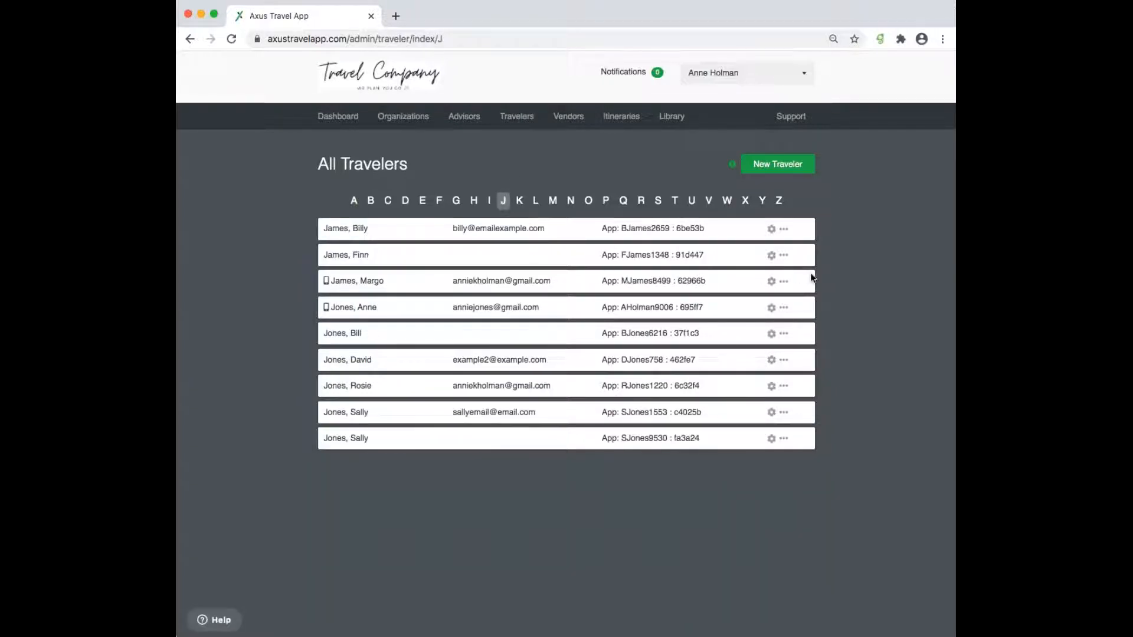
{"action": "left_click", "coordinate": [784, 282]}
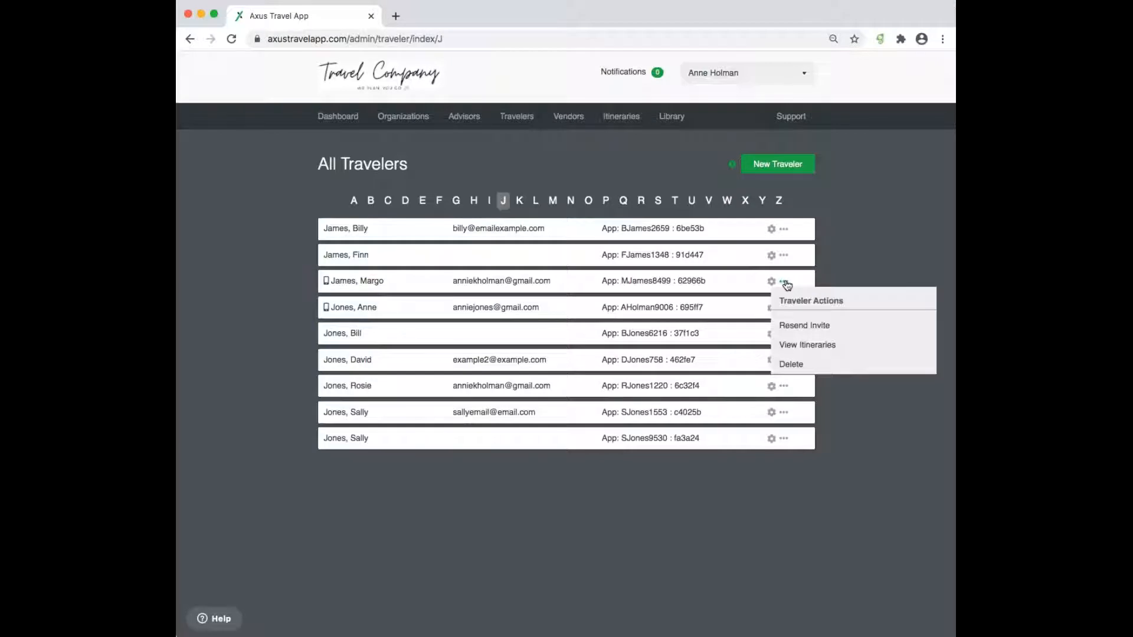
{"action": "left_click", "coordinate": [829, 344]}
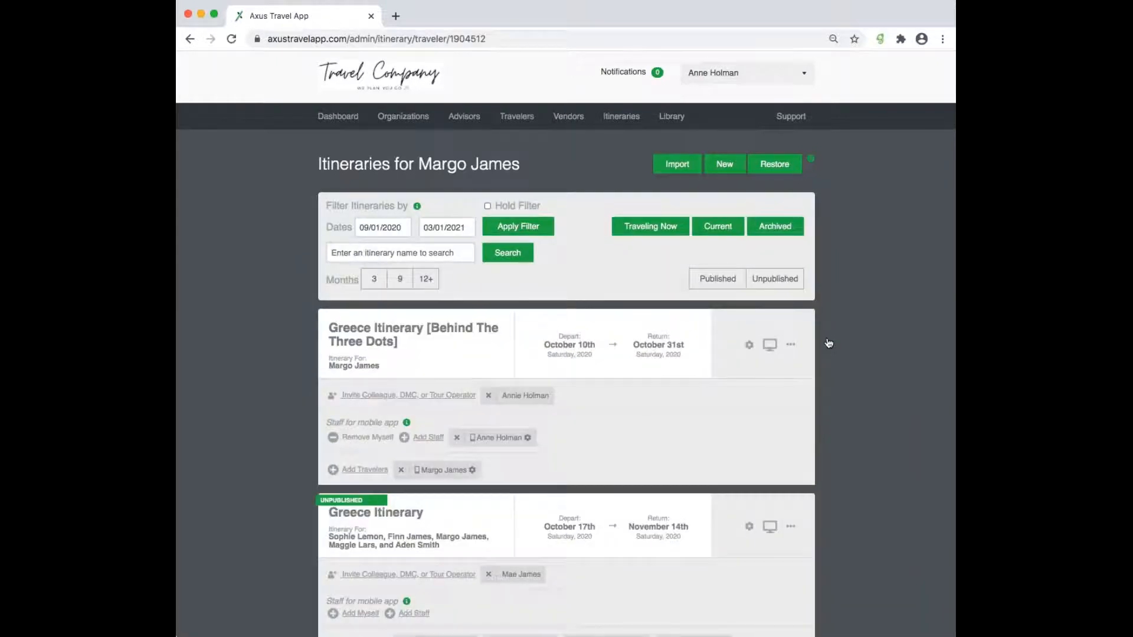
{"action": "scroll", "coordinate": [798, 391], "scroll_direction": "down", "scroll_amount": 6}
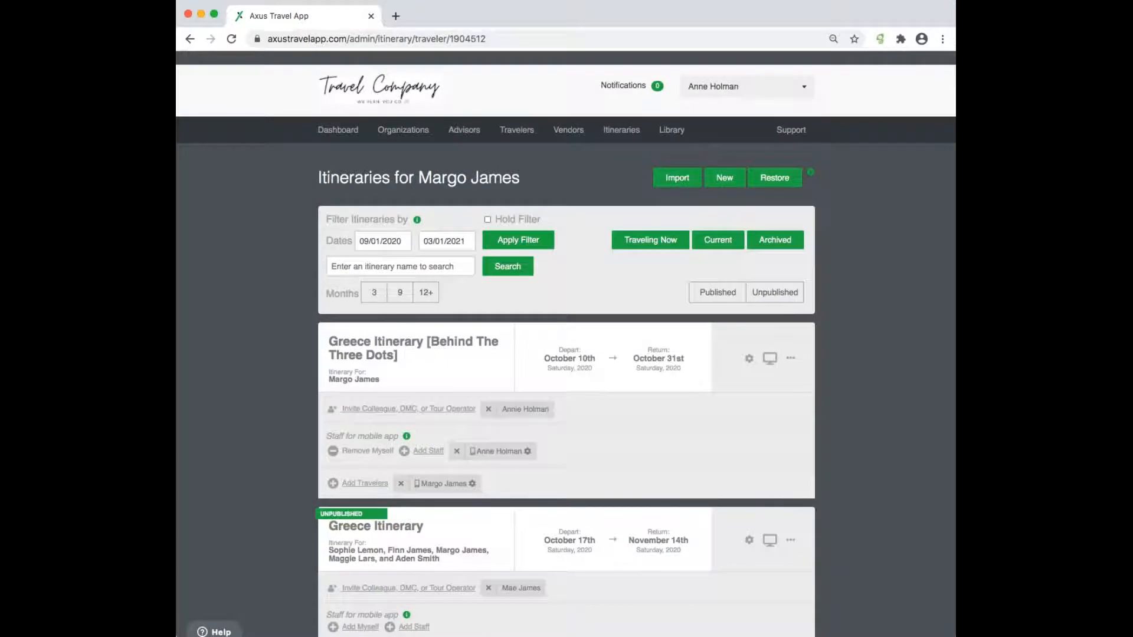
- Show that traveler's archived itineraries with the start date changed to 01/01/2019
{"action": "left_click", "coordinate": [773, 226]}
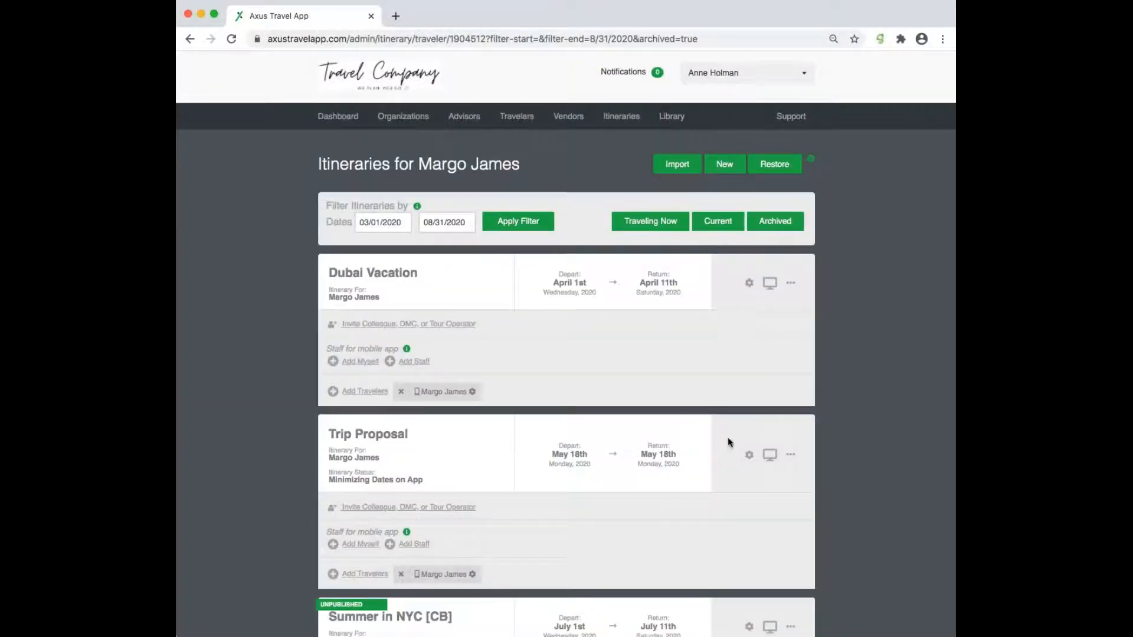
{"action": "scroll", "coordinate": [727, 456], "scroll_direction": "down", "scroll_amount": 3}
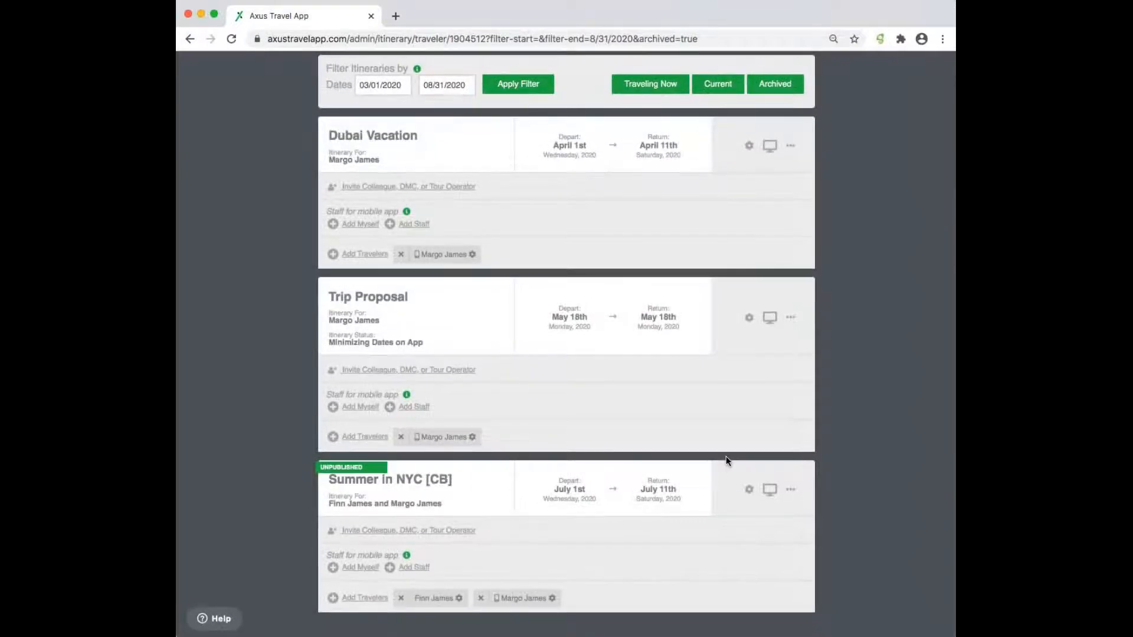
{"action": "scroll", "coordinate": [726, 459], "scroll_direction": "up", "scroll_amount": 3}
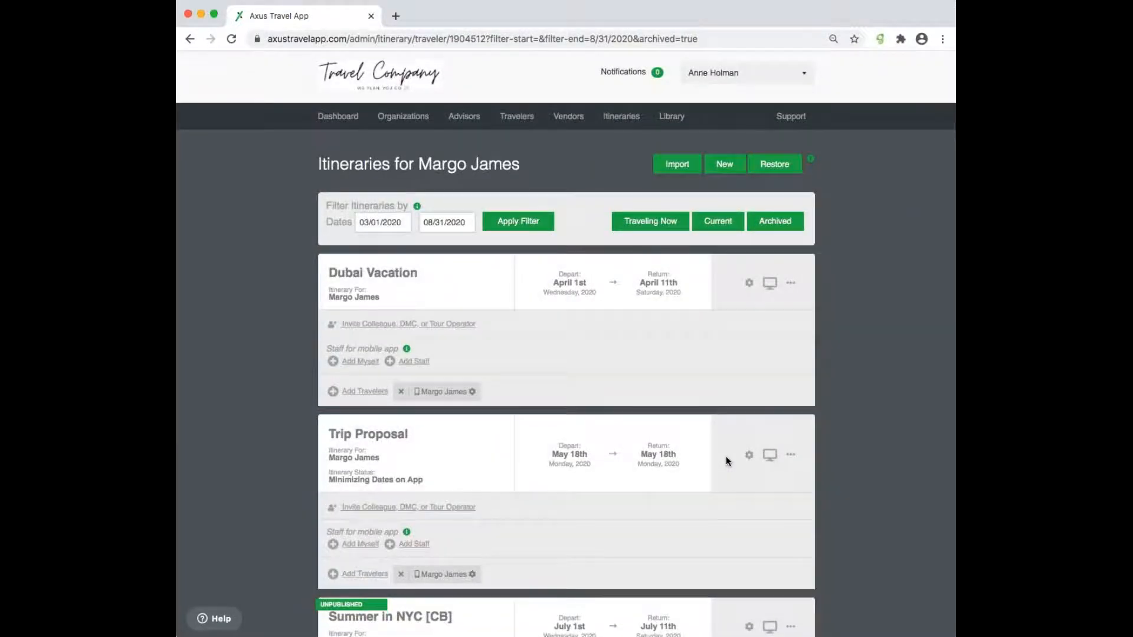
{"action": "scroll", "coordinate": [726, 456], "scroll_direction": "down", "scroll_amount": 2}
{"action": "scroll", "coordinate": [726, 456], "scroll_direction": "up", "scroll_amount": 2}
{"action": "left_click", "coordinate": [392, 222]}
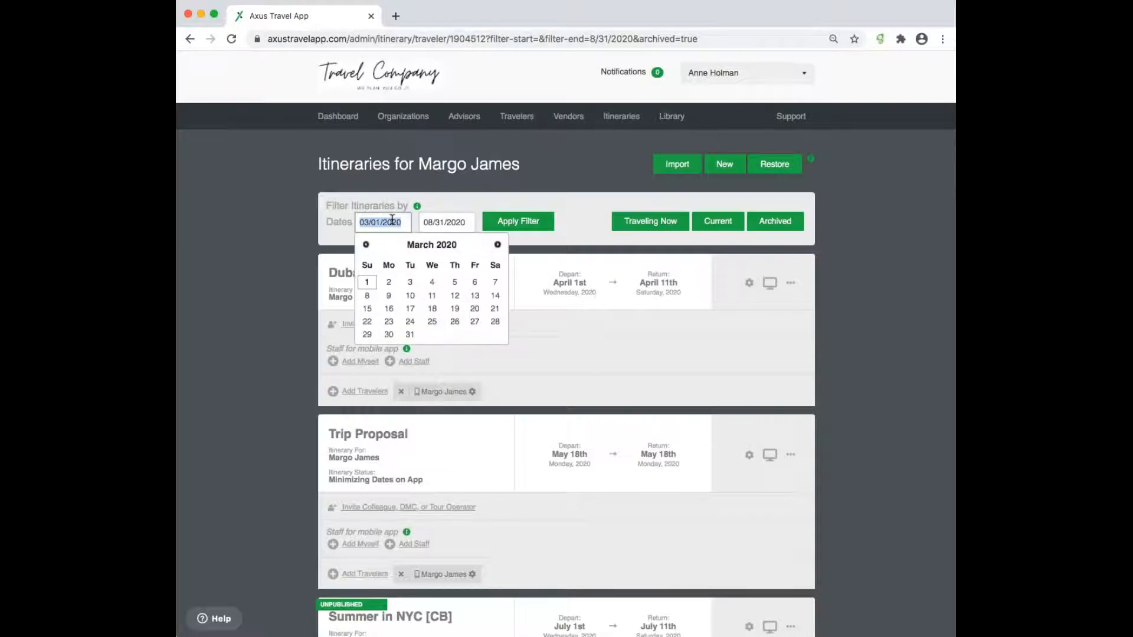
{"action": "type", "text": "01/01/2019"}
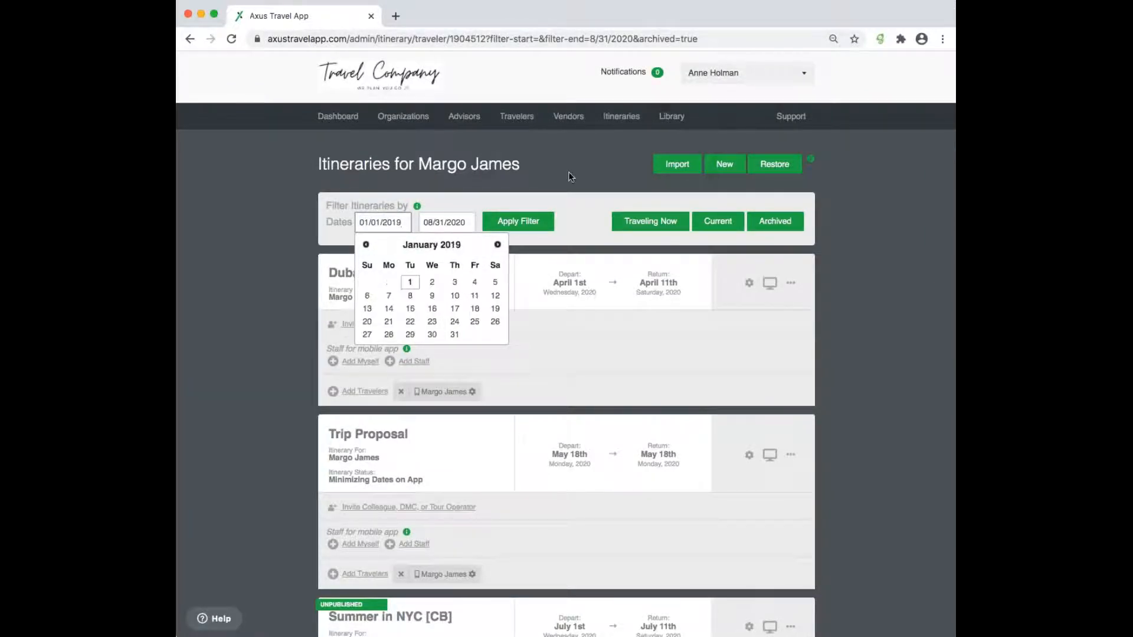
{"action": "left_click", "coordinate": [526, 226]}
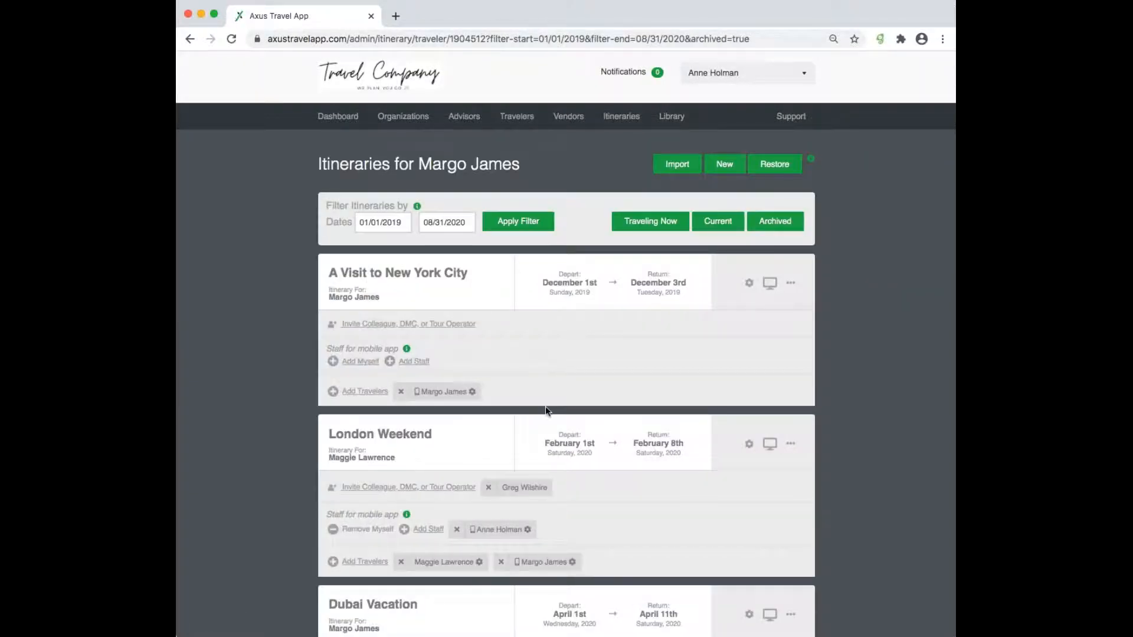
{"action": "scroll", "coordinate": [545, 406], "scroll_direction": "down", "scroll_amount": 8}
{"action": "scroll", "coordinate": [511, 270], "scroll_direction": "up", "scroll_amount": 8}
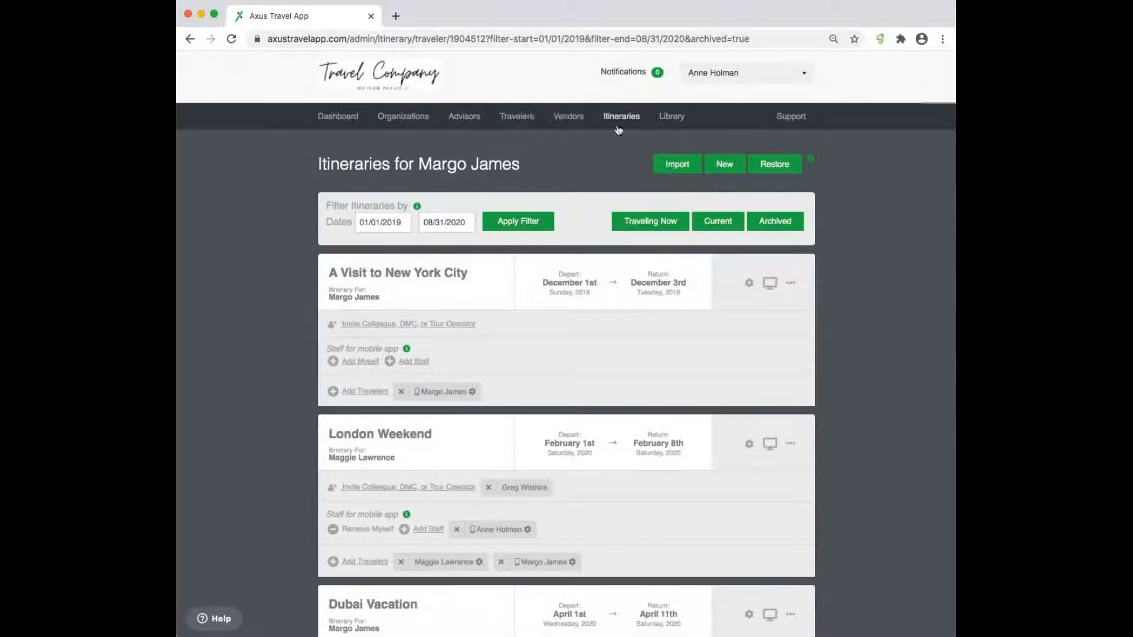
- Go via Vendors to Advisors and toggle an advisor's itineraries between Archived and Current
{"action": "left_click", "coordinate": [563, 120]}
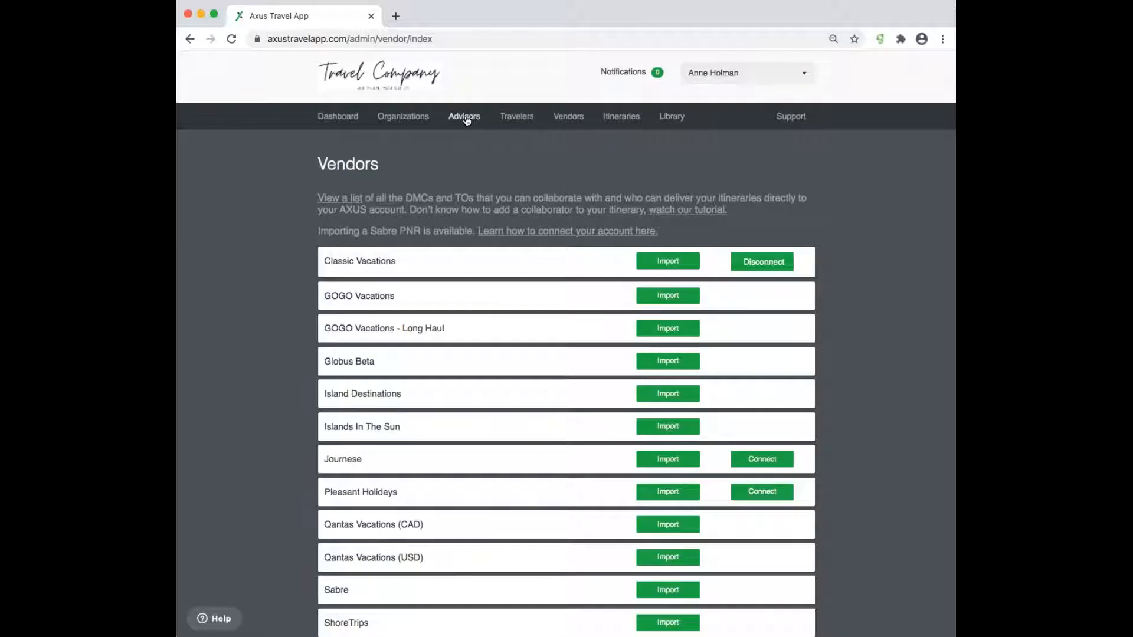
{"action": "left_click", "coordinate": [466, 117]}
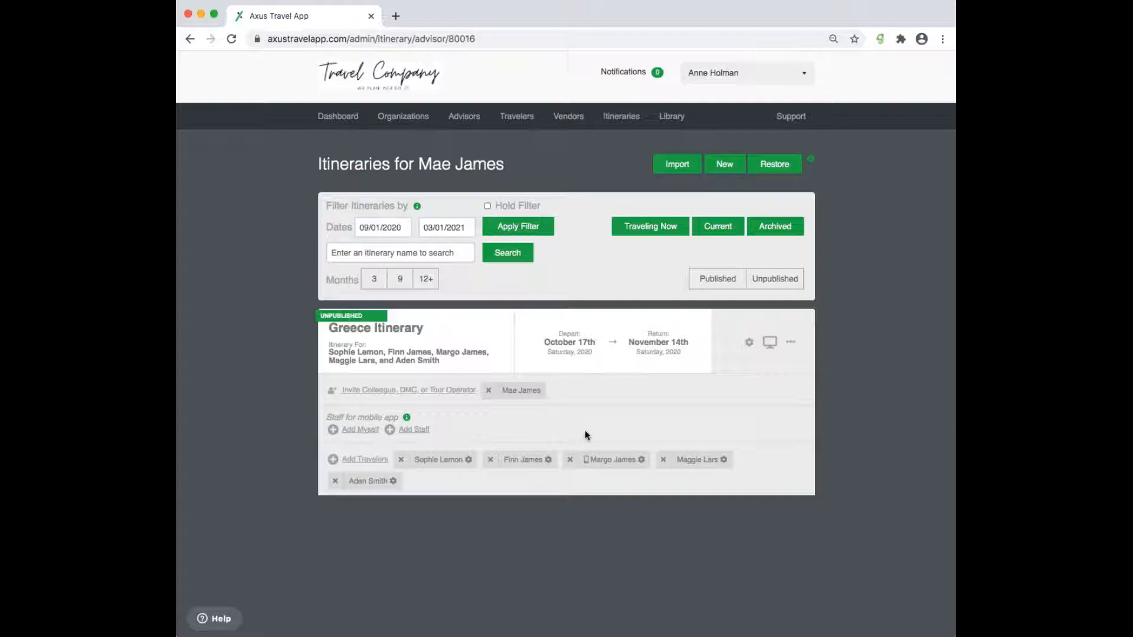
{"action": "left_click", "coordinate": [782, 230]}
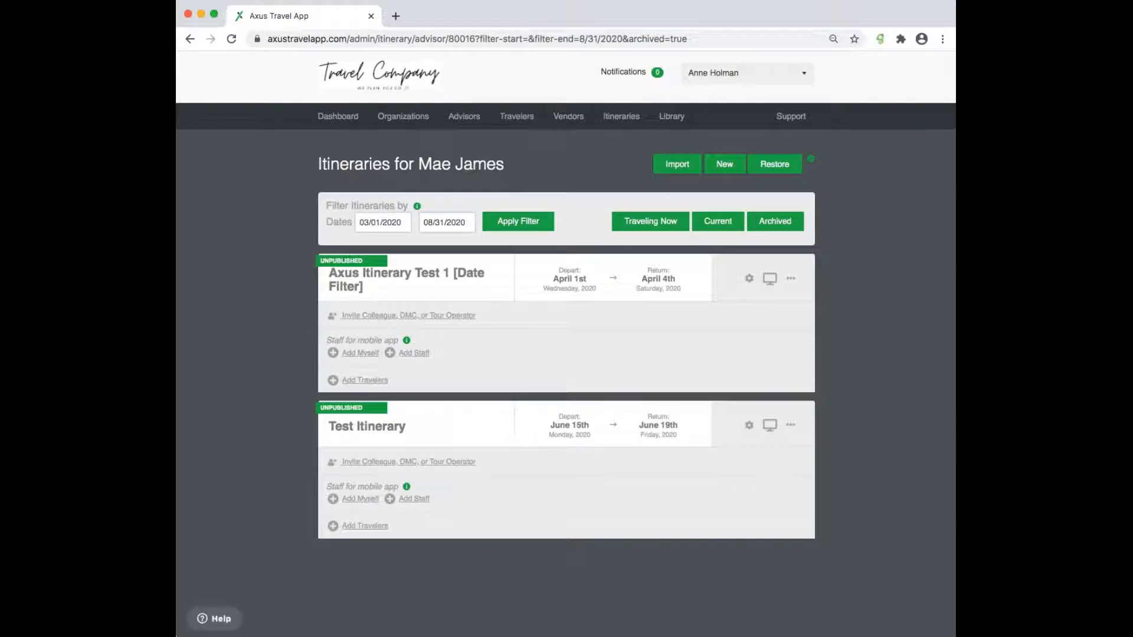
{"action": "left_click", "coordinate": [720, 226]}
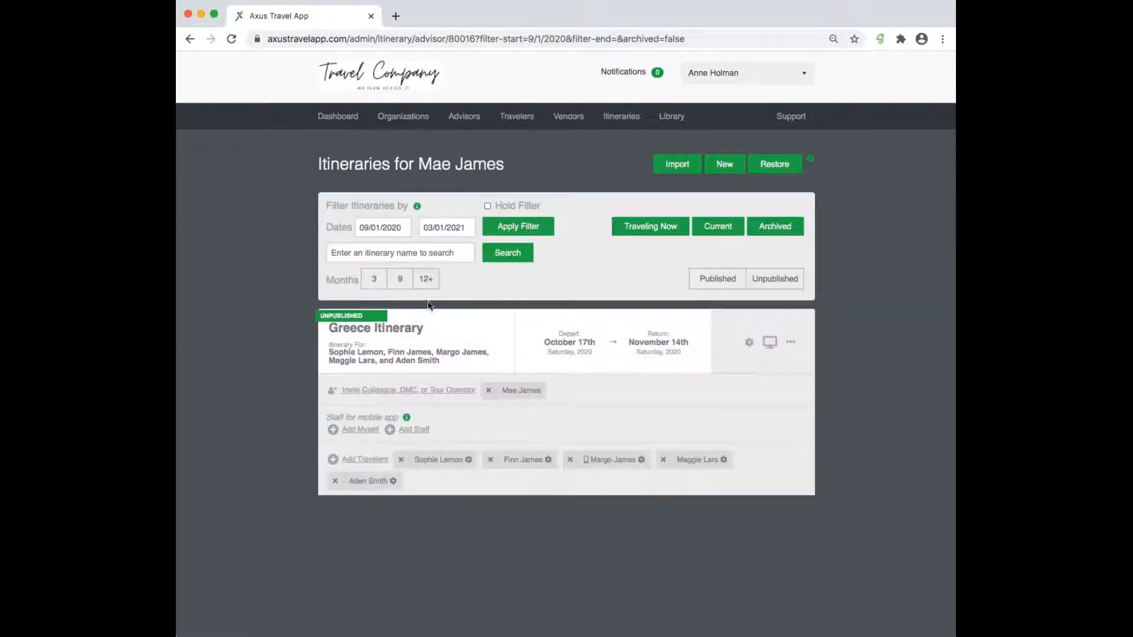
- Widen the current itineraries to 12+ months and scroll through the list
{"action": "left_click", "coordinate": [427, 280]}
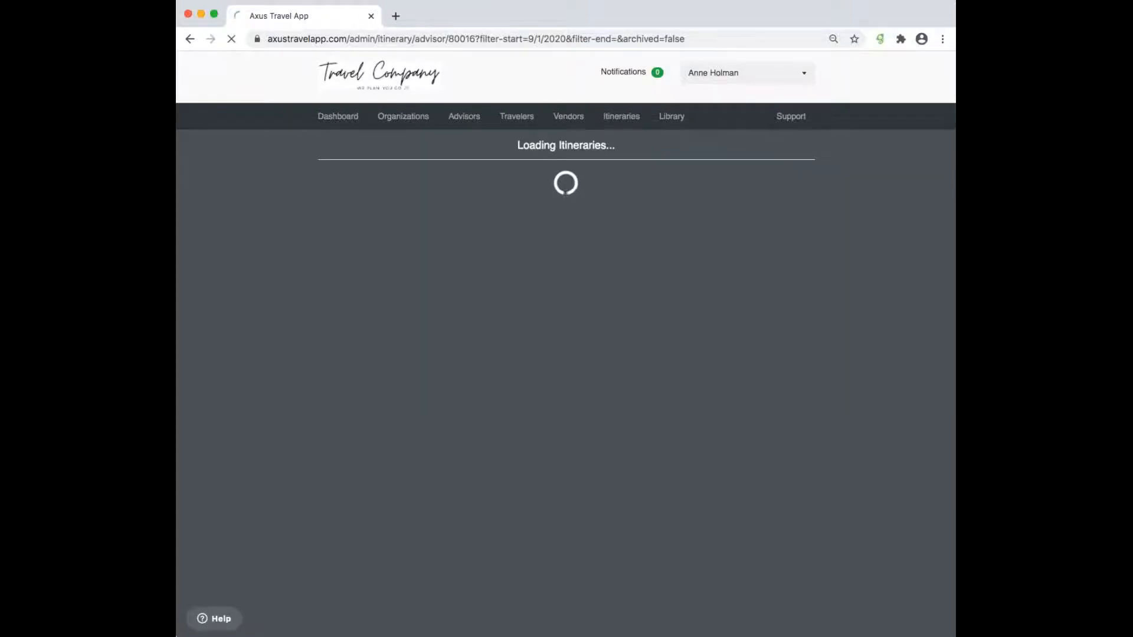
{"action": "scroll", "coordinate": [442, 568], "scroll_direction": "down", "scroll_amount": 3}
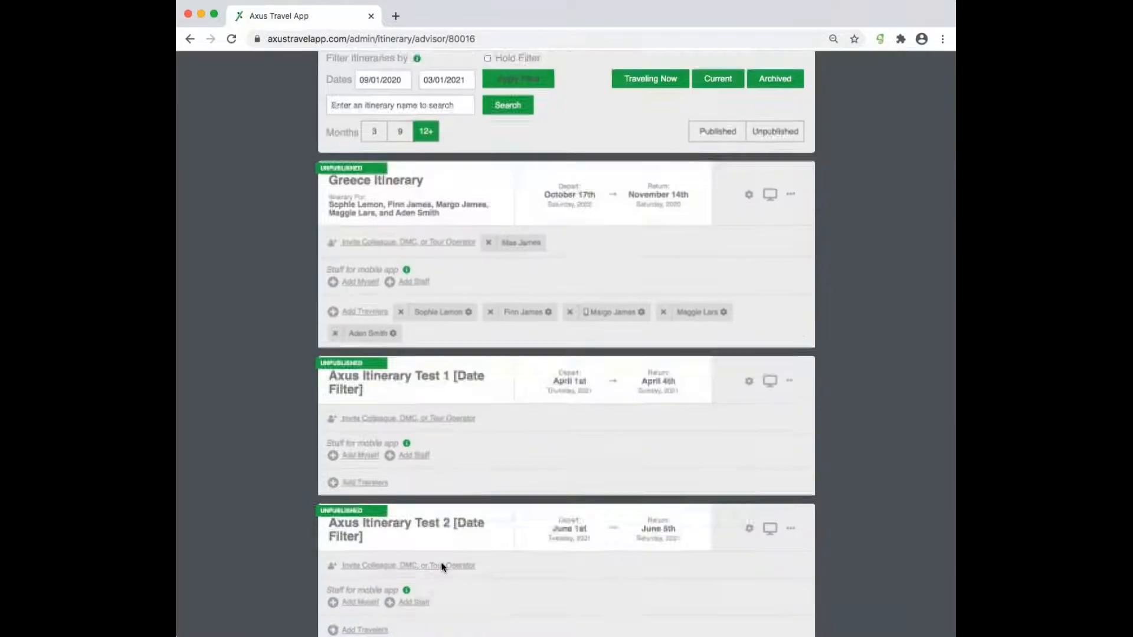
{"action": "scroll", "coordinate": [442, 567], "scroll_direction": "up", "scroll_amount": 2}
{"action": "scroll", "coordinate": [566, 354], "scroll_direction": "up", "scroll_amount": 1}
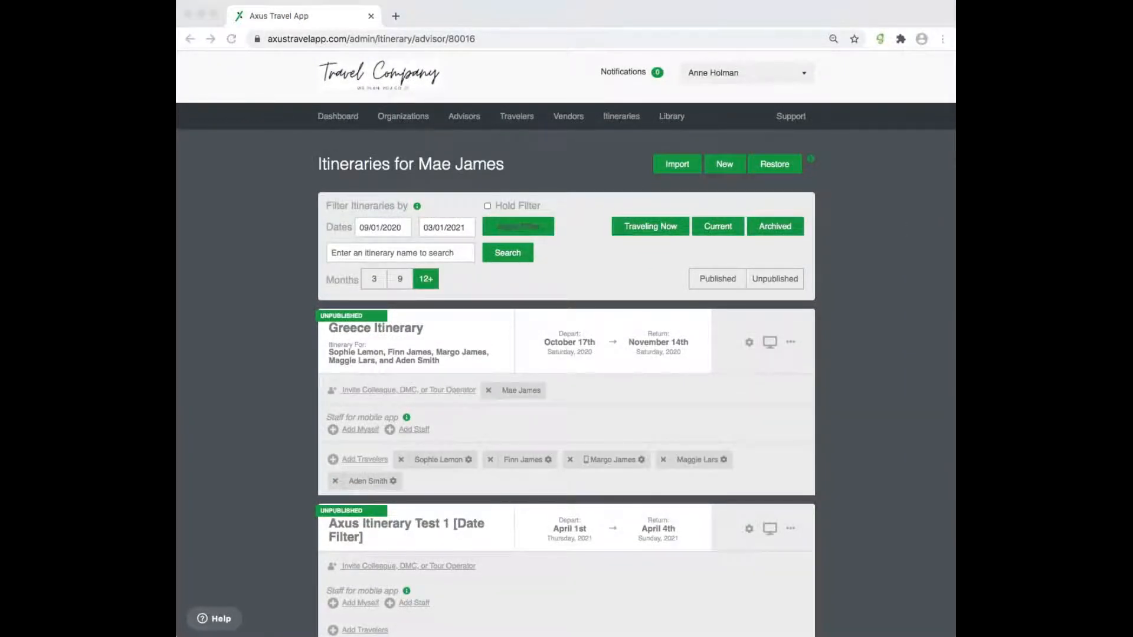
- Search the Itineraries list for 'Paris' and open Paris Adventure in November
{"action": "left_click", "coordinate": [625, 112]}
{"action": "left_click", "coordinate": [620, 118]}
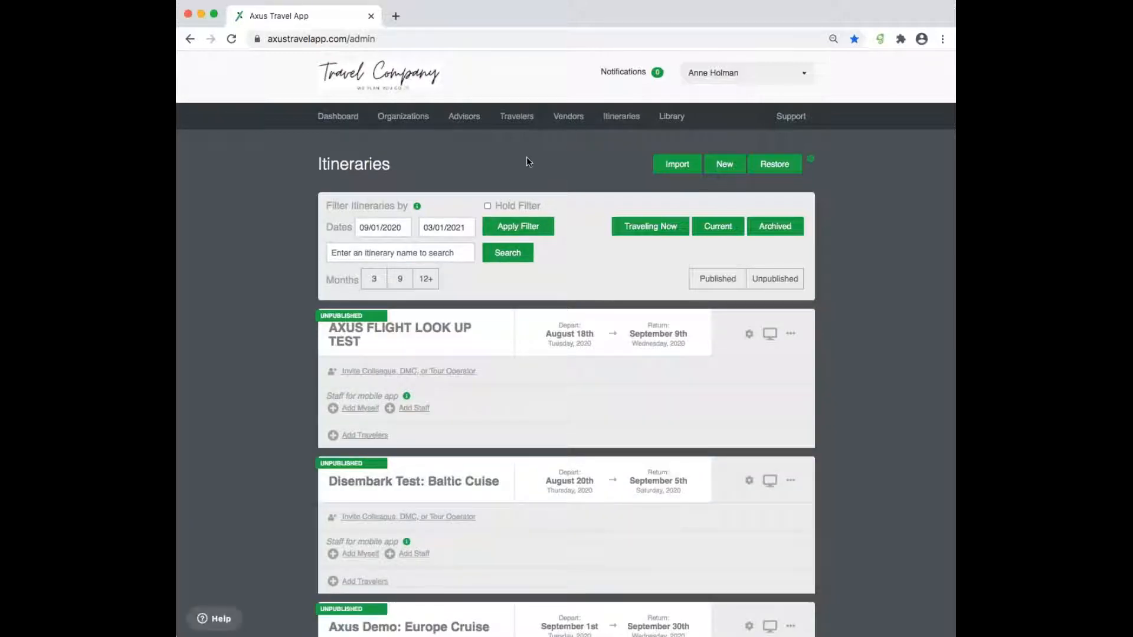
{"action": "key", "text": "super+f"}
{"action": "type", "text": "Paris"}
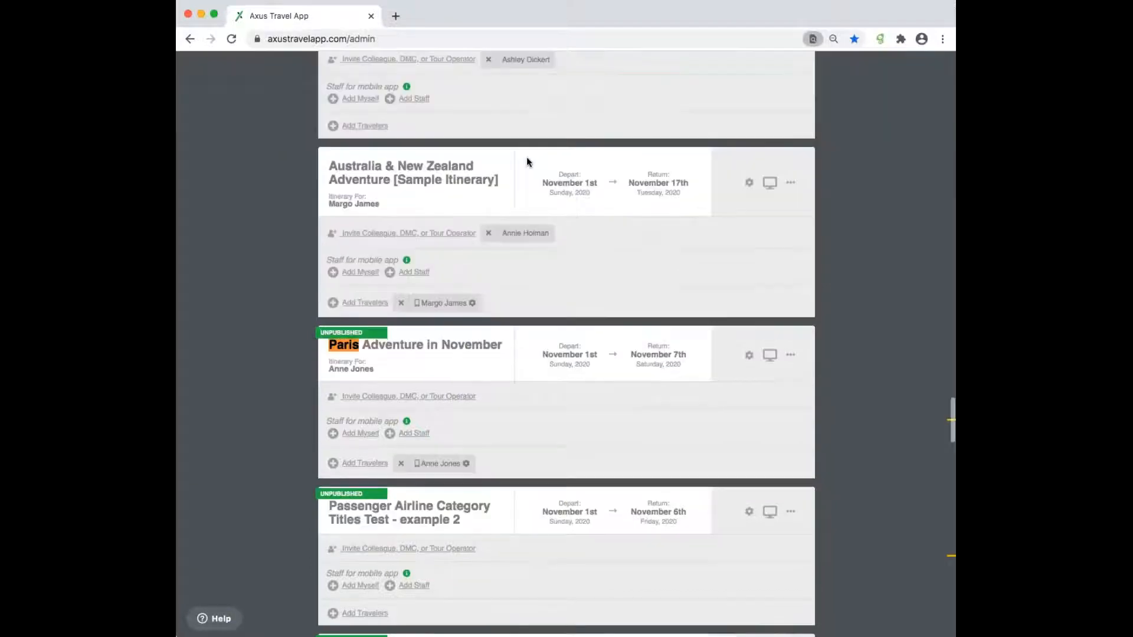
{"action": "left_click", "coordinate": [467, 345]}
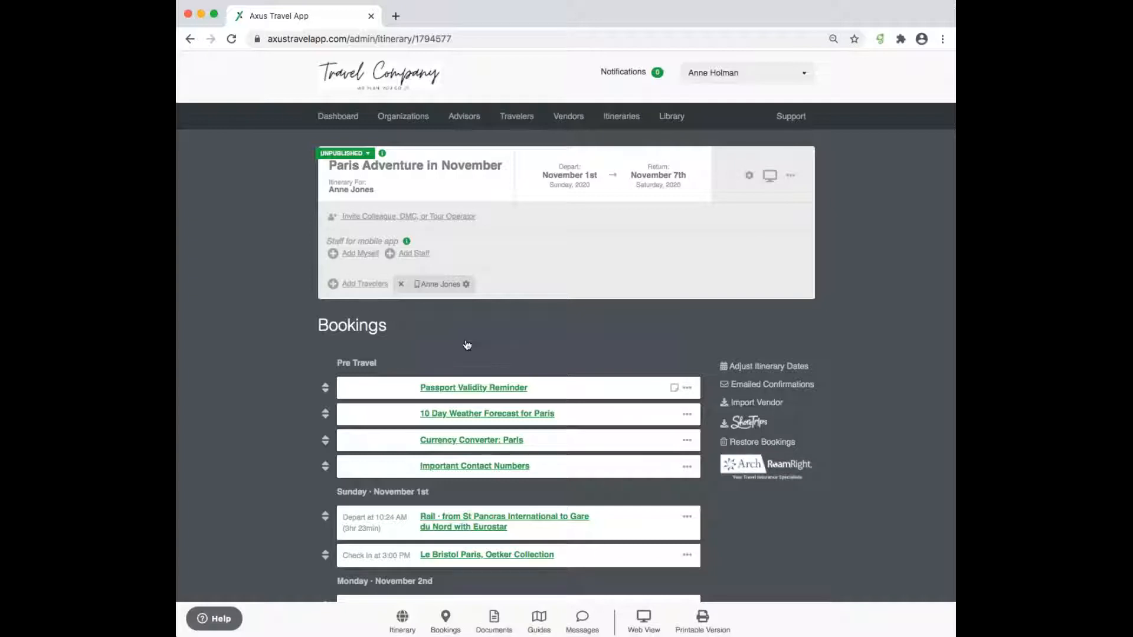
- Open the Itineraries list in a new tab and move that tab first
{"action": "right_click", "coordinate": [617, 120]}
{"action": "left_click", "coordinate": [627, 125]}
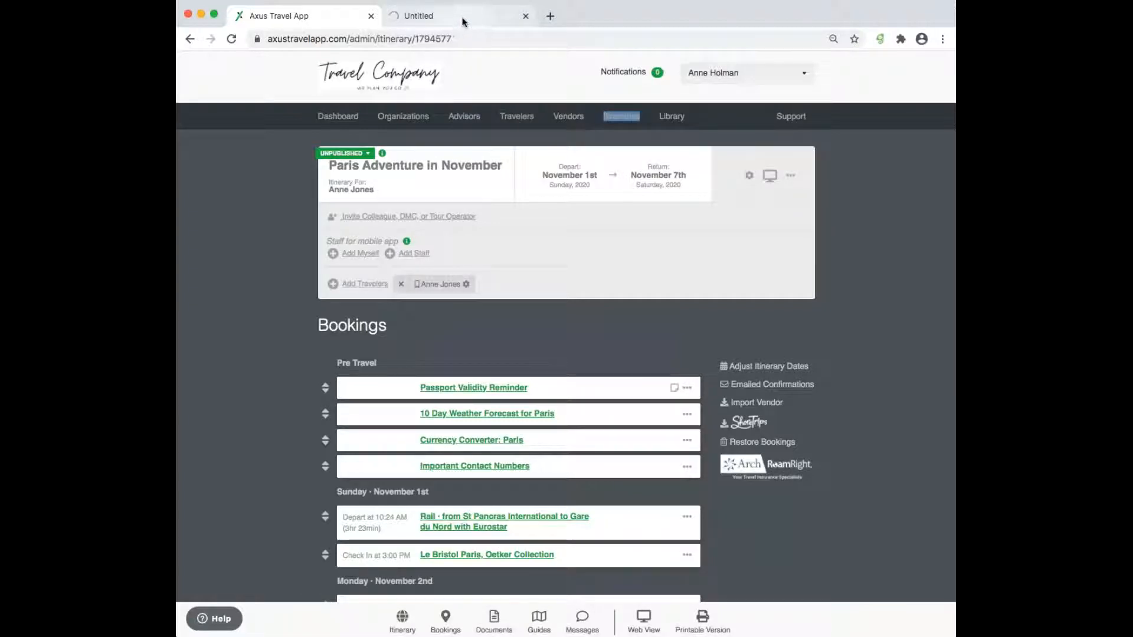
{"action": "left_click", "coordinate": [459, 19]}
{"action": "left_click_drag", "start_coordinate": [448, 24], "coordinate": [299, 20]}
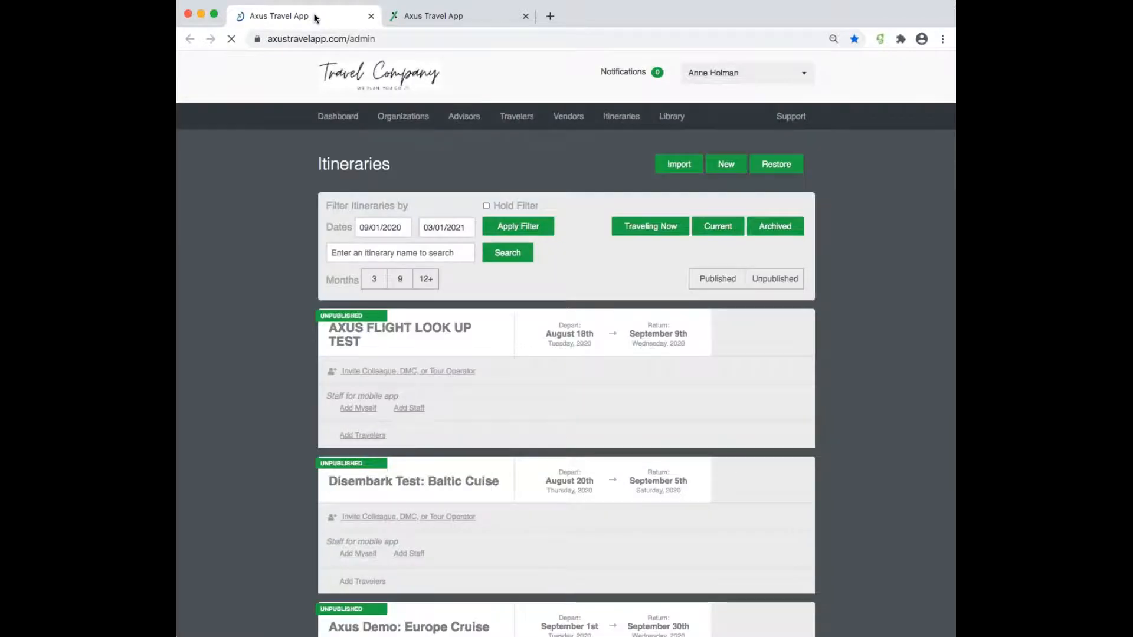
- In the profile settings, try 14px and 18px font sizes, then reset Font Size to Default
{"action": "left_click", "coordinate": [727, 74]}
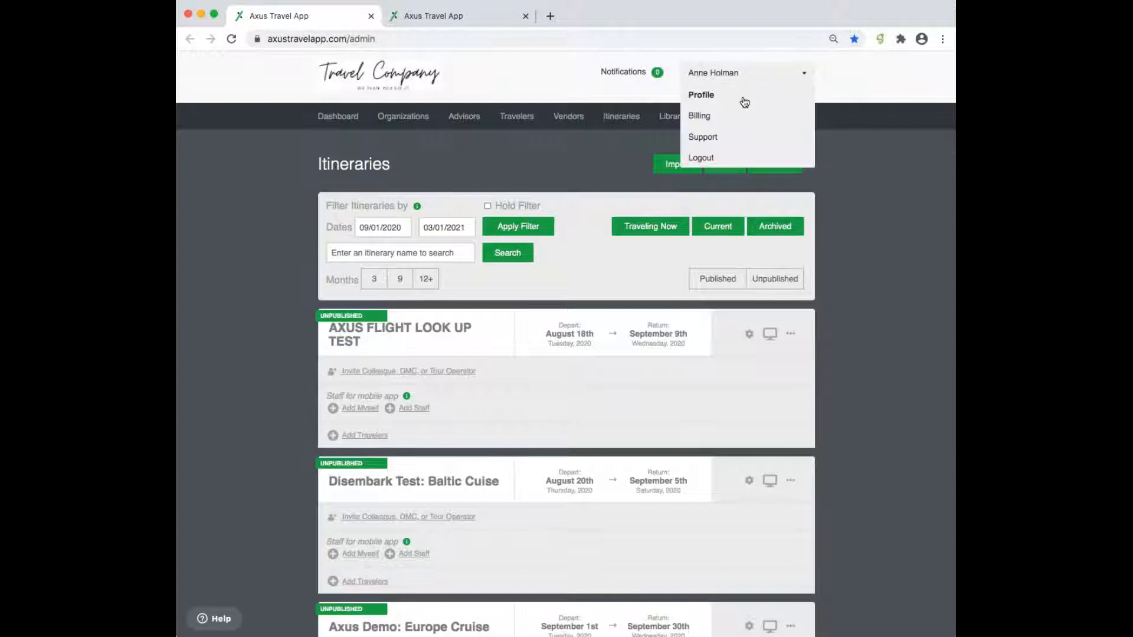
{"action": "left_click", "coordinate": [745, 102]}
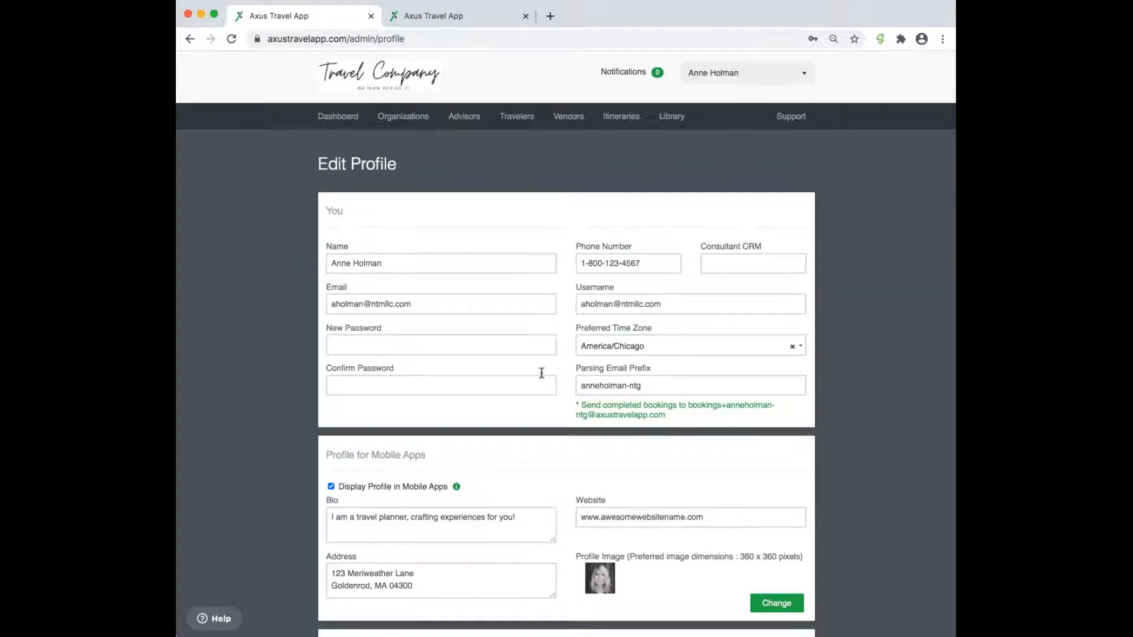
{"action": "scroll", "coordinate": [548, 411], "scroll_direction": "down", "scroll_amount": 7}
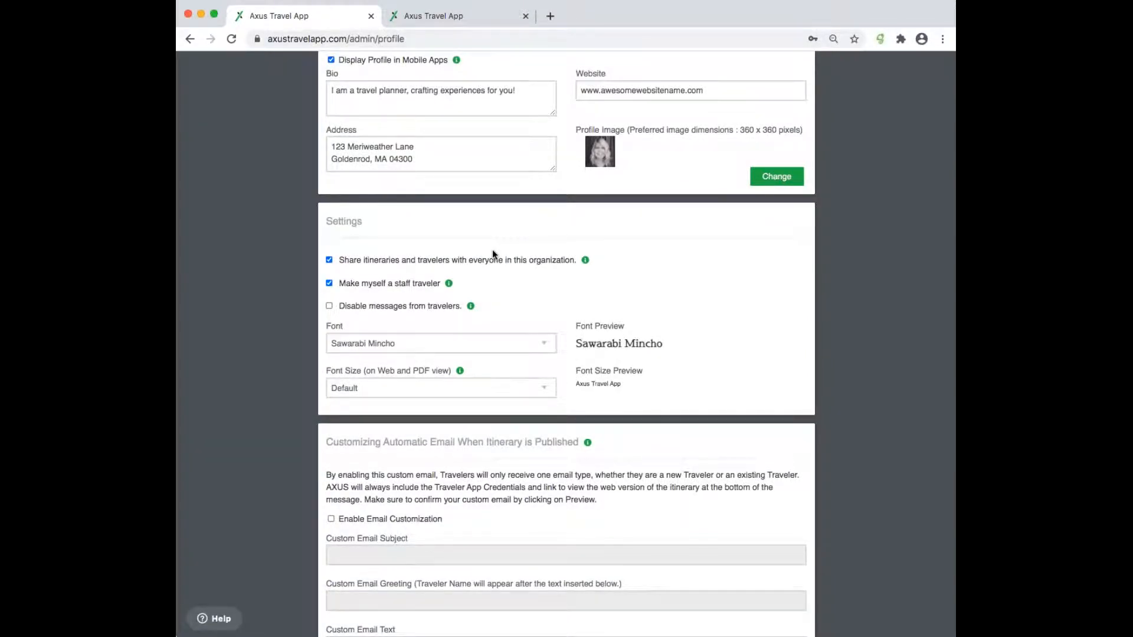
{"action": "left_click", "coordinate": [485, 405]}
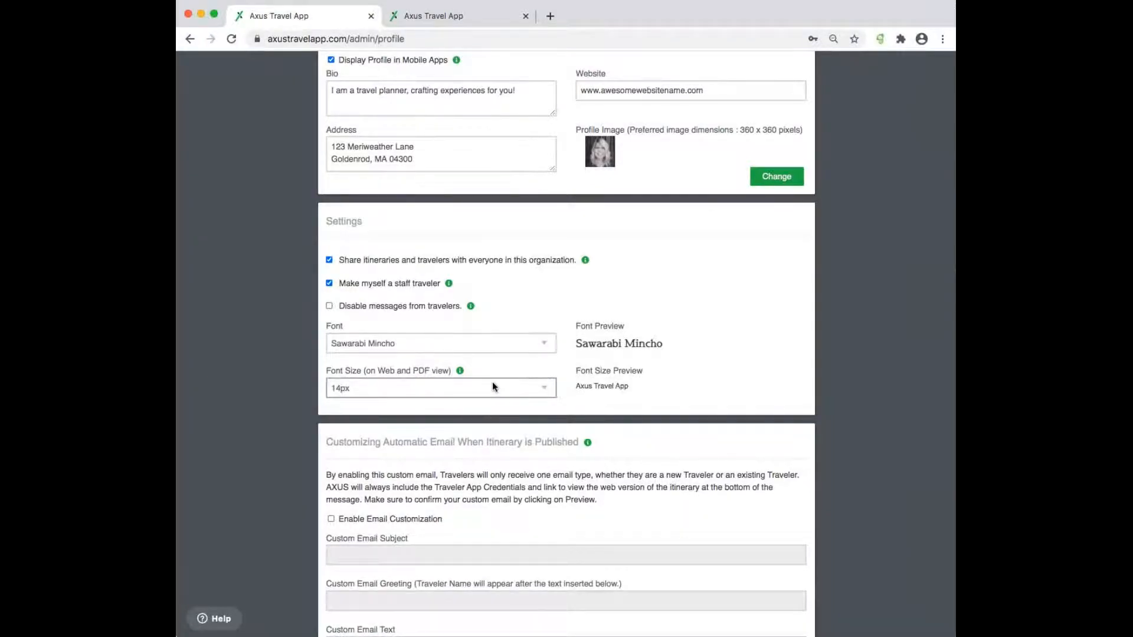
{"action": "left_click", "coordinate": [491, 435]}
{"action": "left_click", "coordinate": [516, 392]}
{"action": "left_click", "coordinate": [519, 317]}
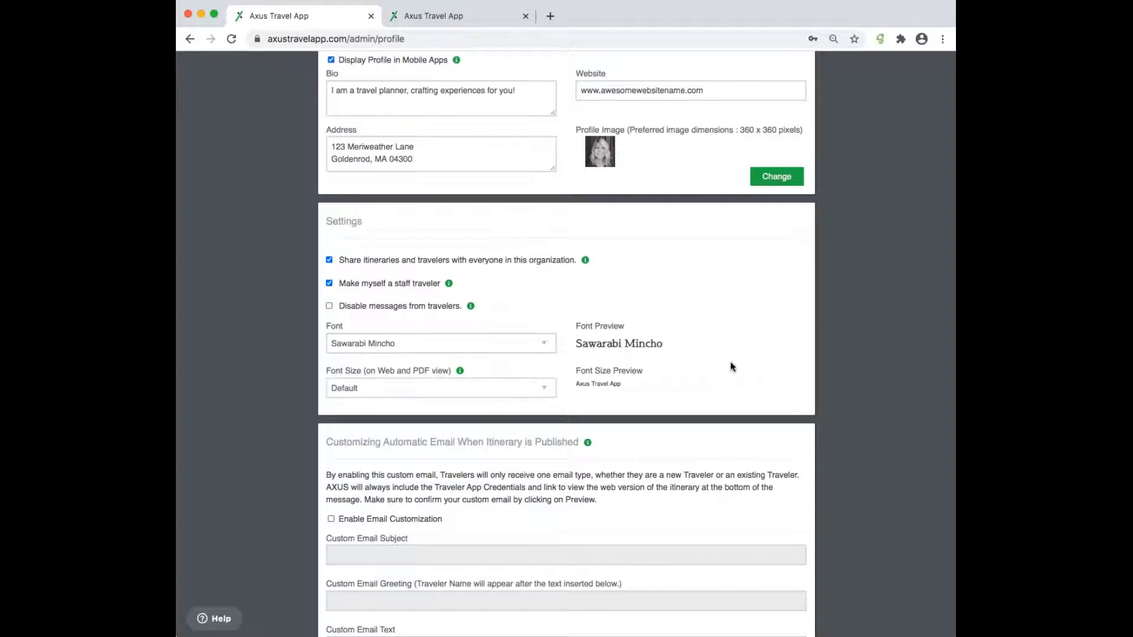
- Save the profile with the Default font size
{"action": "scroll", "coordinate": [704, 447], "scroll_direction": "down", "scroll_amount": 1}
{"action": "scroll", "coordinate": [706, 454], "scroll_direction": "down", "scroll_amount": 10}
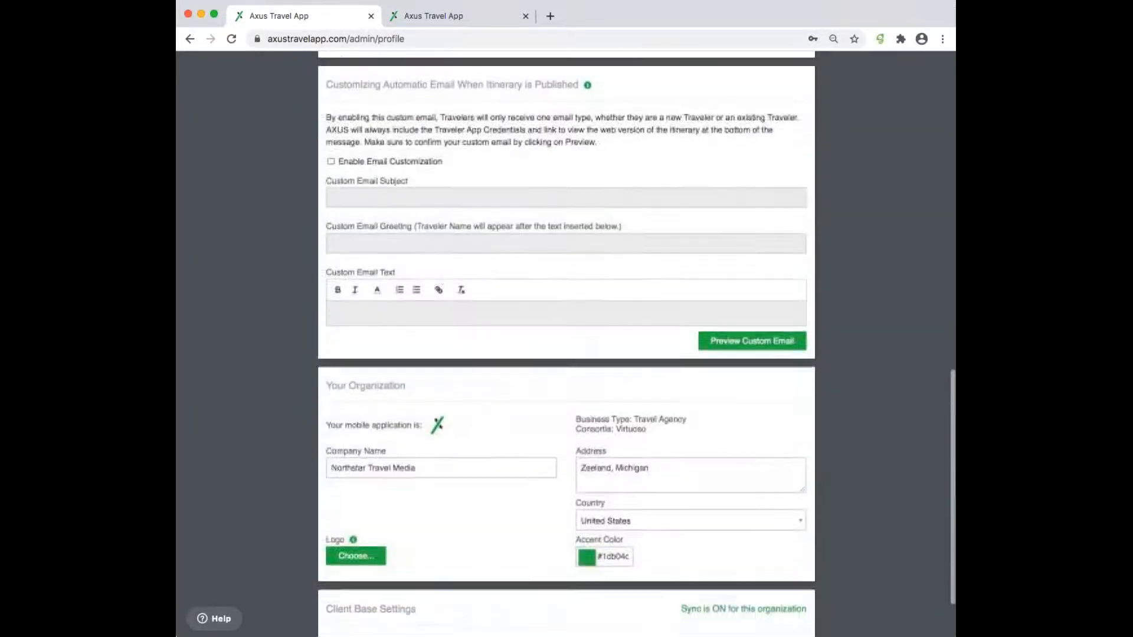
{"action": "left_click", "coordinate": [331, 603]}
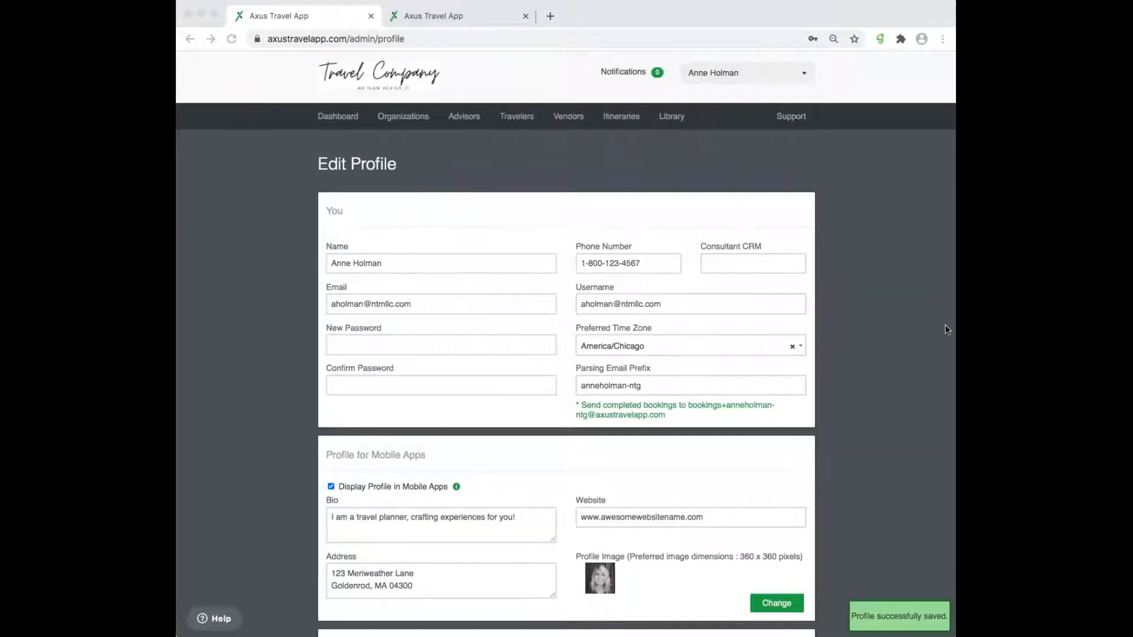
- Set the Paris itinerary's font size to 15px and save the itinerary settings
{"action": "left_click", "coordinate": [472, 17]}
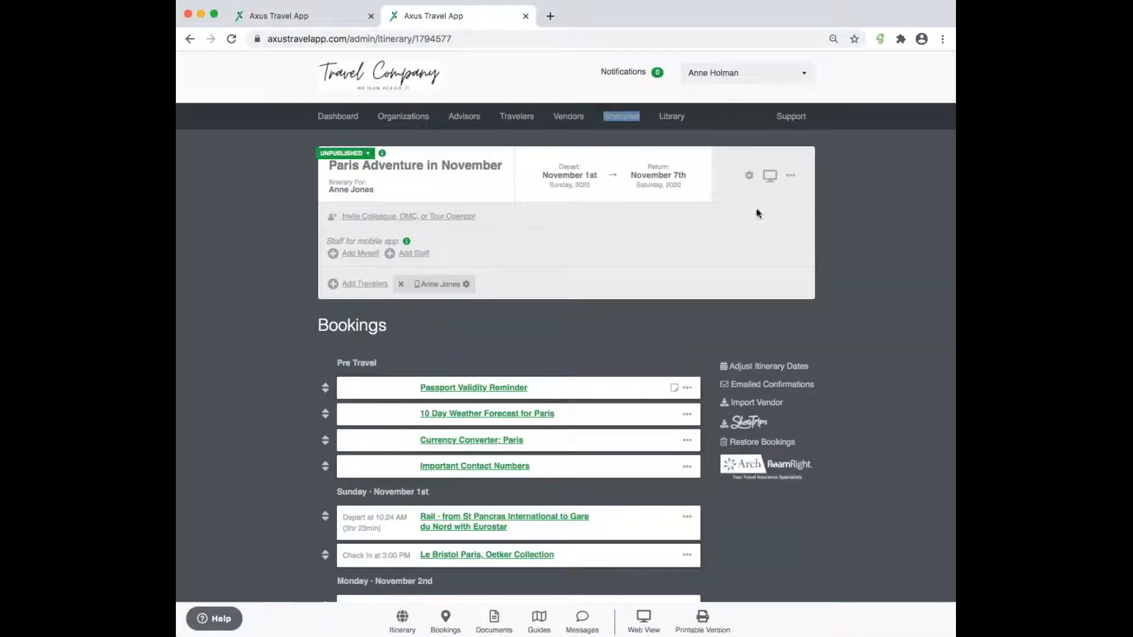
{"action": "left_click", "coordinate": [749, 177]}
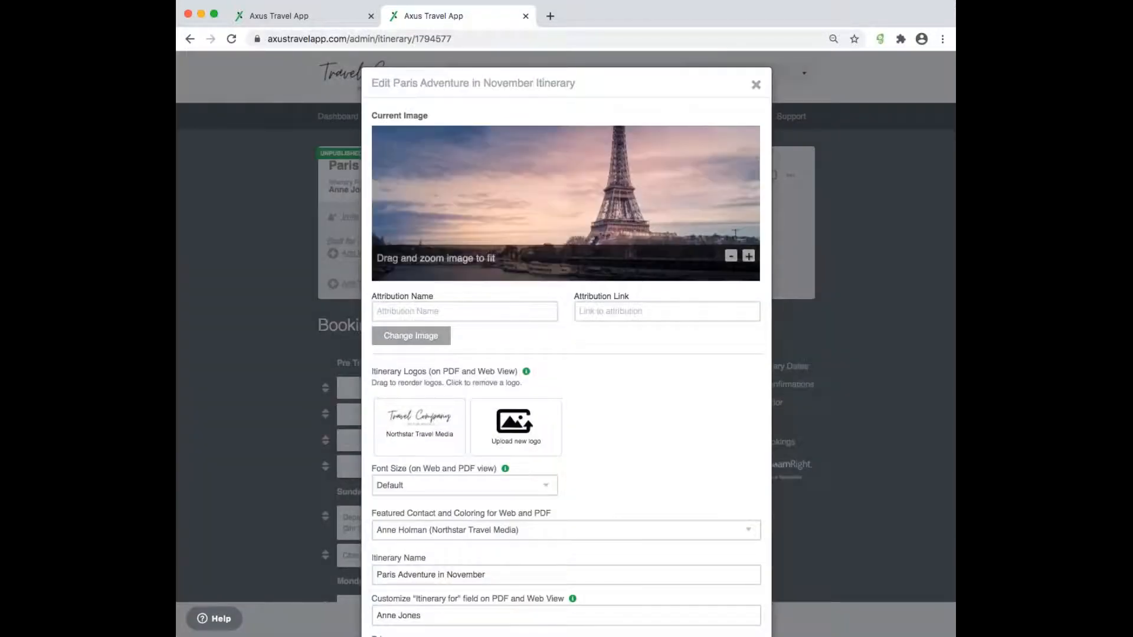
{"action": "scroll", "coordinate": [618, 460], "scroll_direction": "down", "scroll_amount": 5}
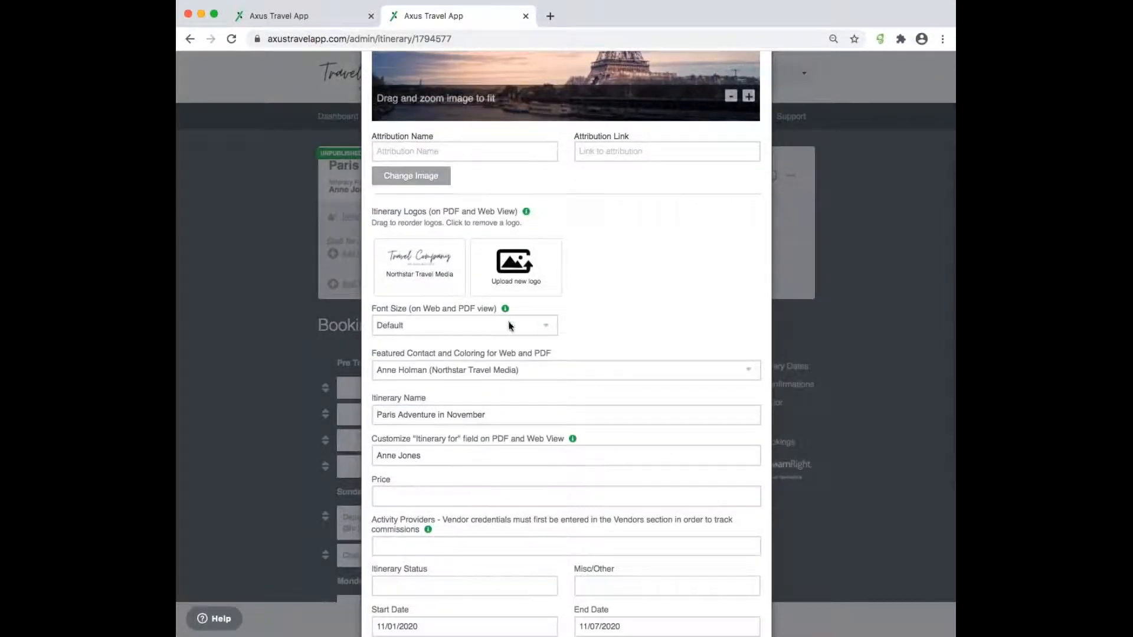
{"action": "left_click", "coordinate": [514, 355]}
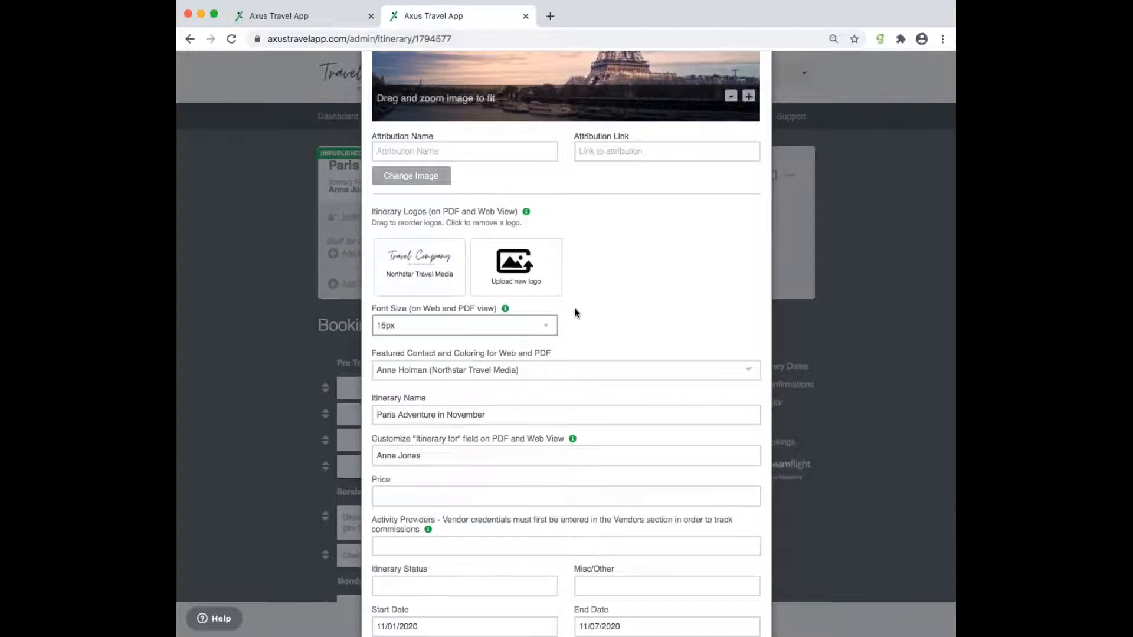
{"action": "scroll", "coordinate": [575, 307], "scroll_direction": "down", "scroll_amount": 5}
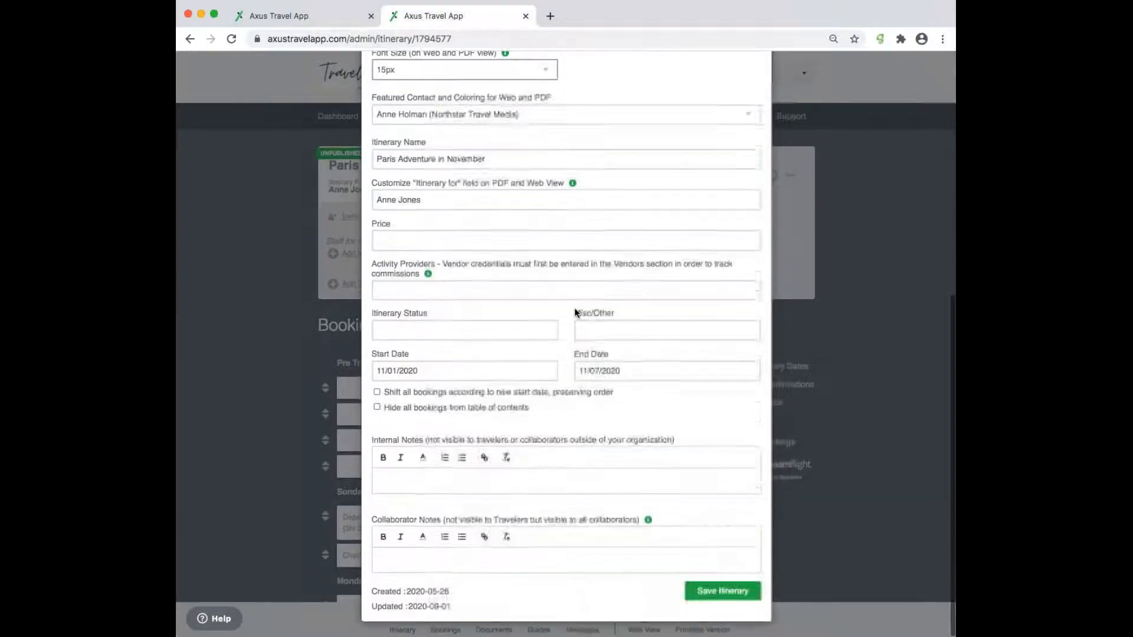
{"action": "left_click", "coordinate": [715, 593]}
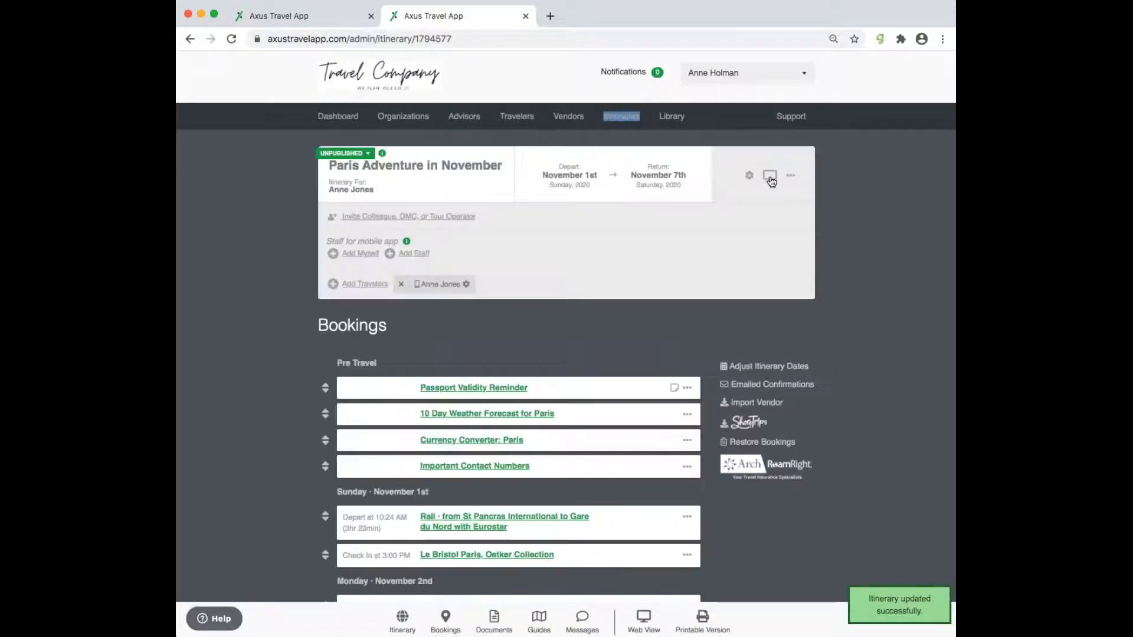
- Open the Paris Adventure in November web view and scroll through it and back up
{"action": "left_click", "coordinate": [770, 176]}
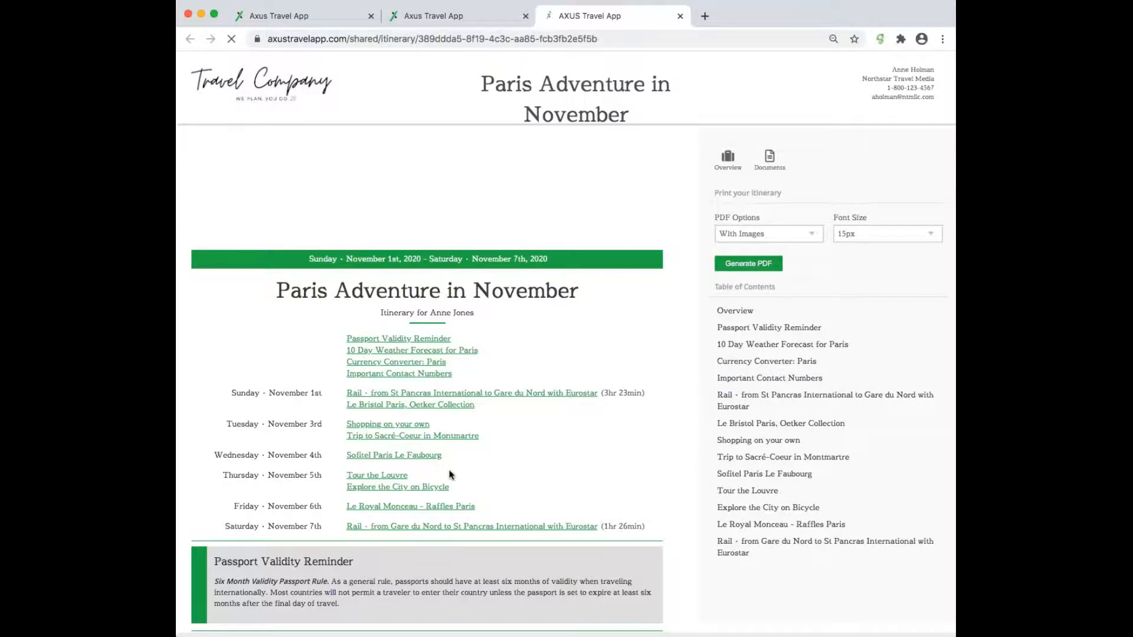
{"action": "scroll", "coordinate": [426, 383], "scroll_direction": "down", "scroll_amount": 10}
{"action": "scroll", "coordinate": [472, 269], "scroll_direction": "down", "scroll_amount": 8}
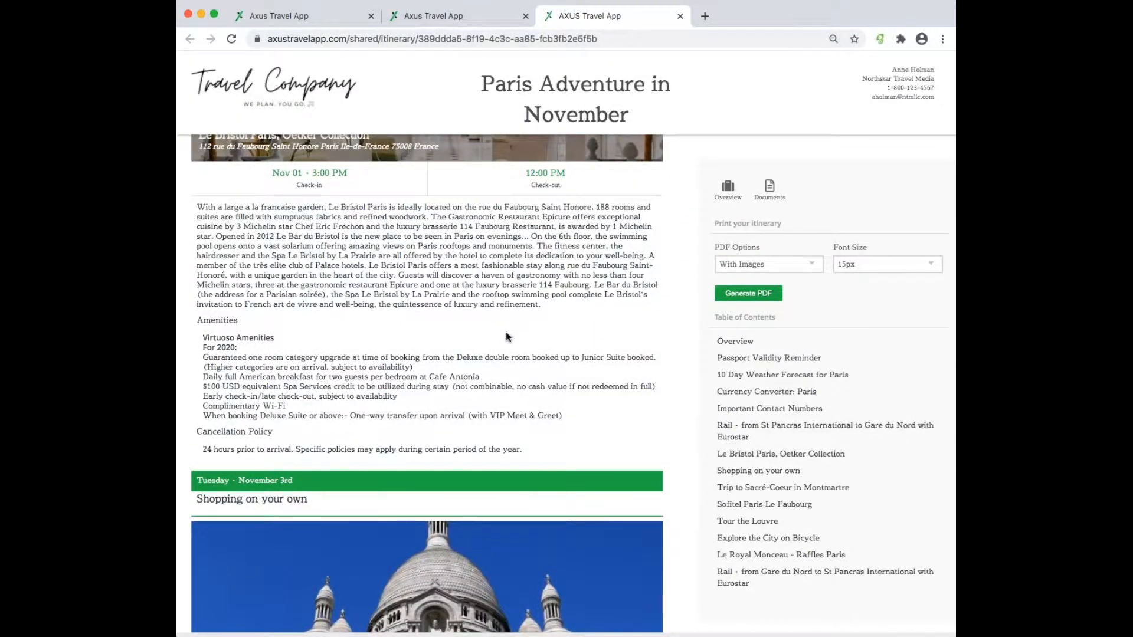
{"action": "scroll", "coordinate": [472, 270], "scroll_direction": "down", "scroll_amount": 15}
{"action": "scroll", "coordinate": [427, 384], "scroll_direction": "down", "scroll_amount": 15}
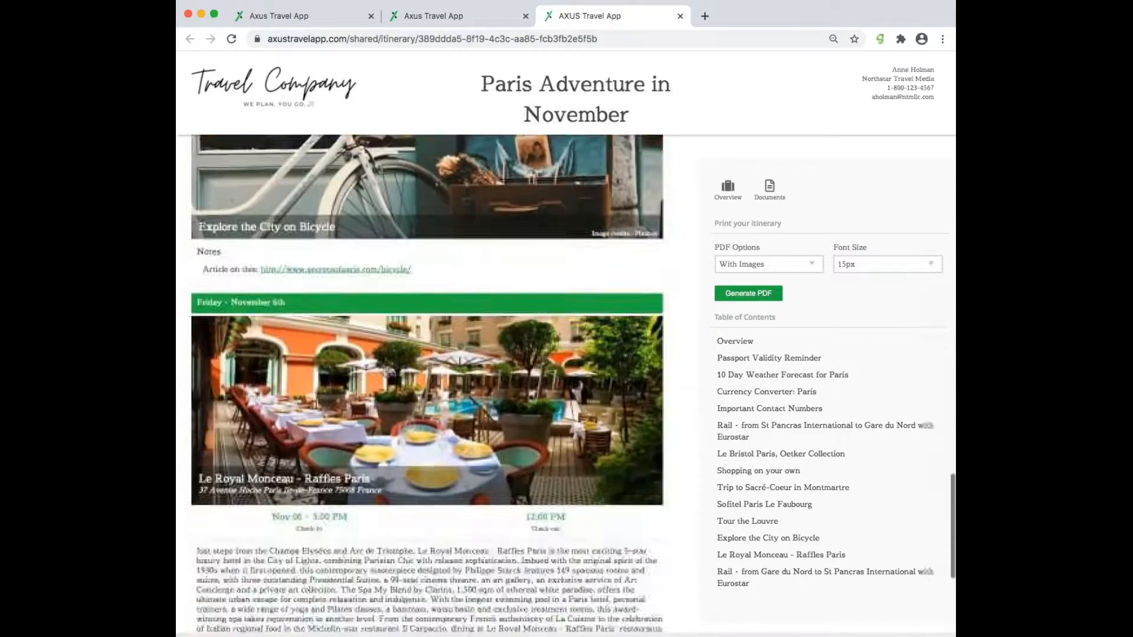
{"action": "scroll", "coordinate": [427, 384], "scroll_direction": "up", "scroll_amount": 20}
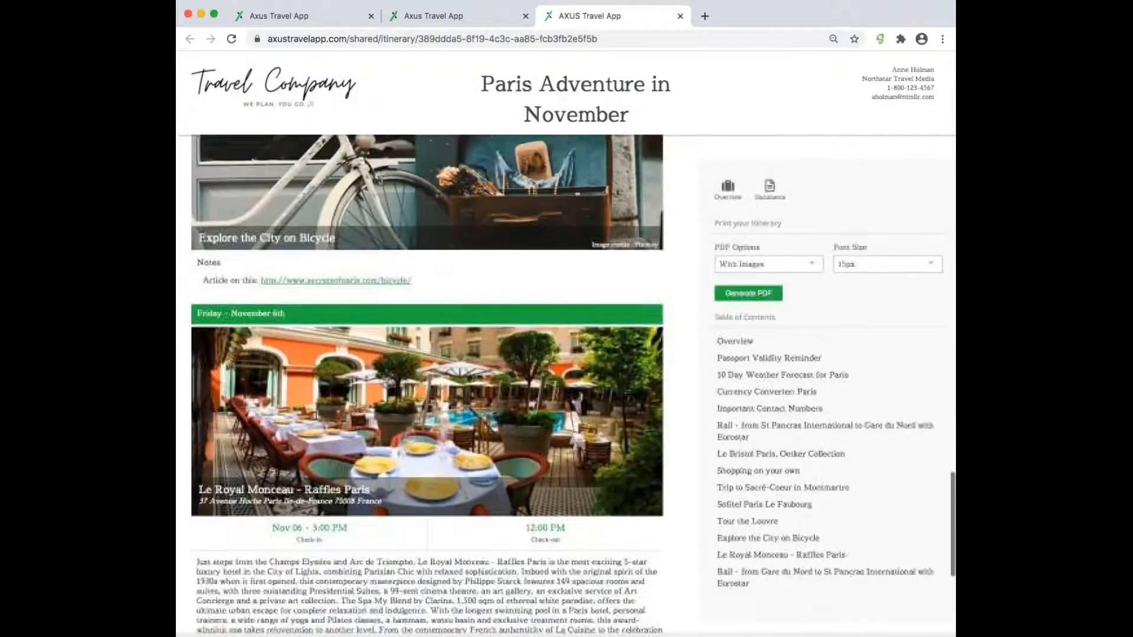
{"action": "scroll", "coordinate": [427, 383], "scroll_direction": "up", "scroll_amount": 5}
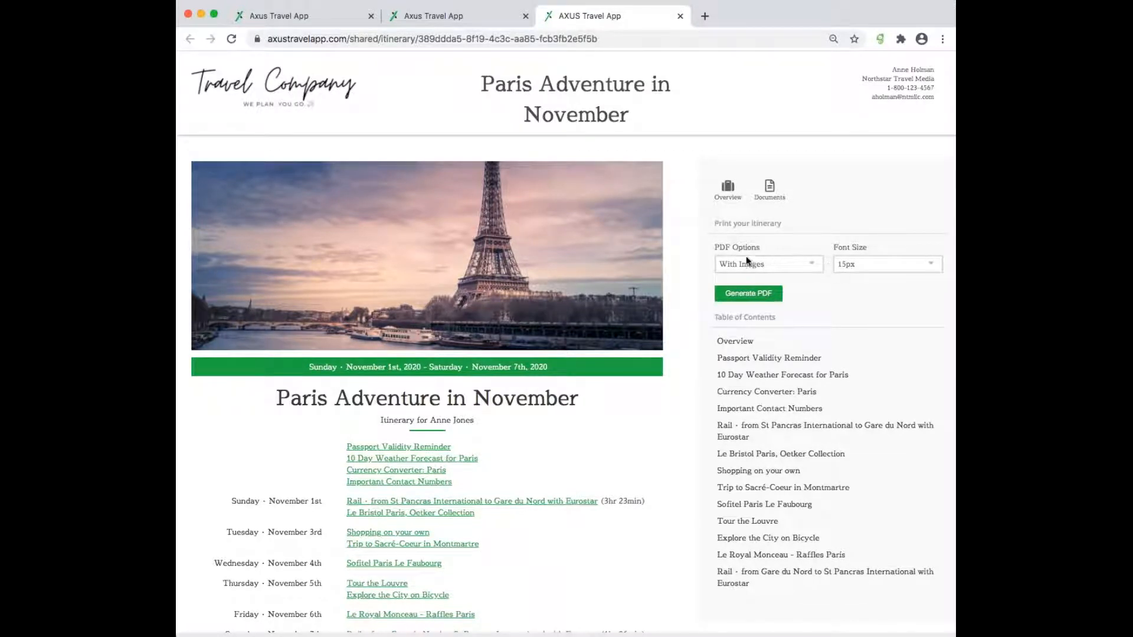
- Set the web view font size to 17px and generate a PDF of the itinerary
{"action": "left_click", "coordinate": [791, 271]}
{"action": "left_click", "coordinate": [908, 267]}
{"action": "left_click", "coordinate": [905, 285]}
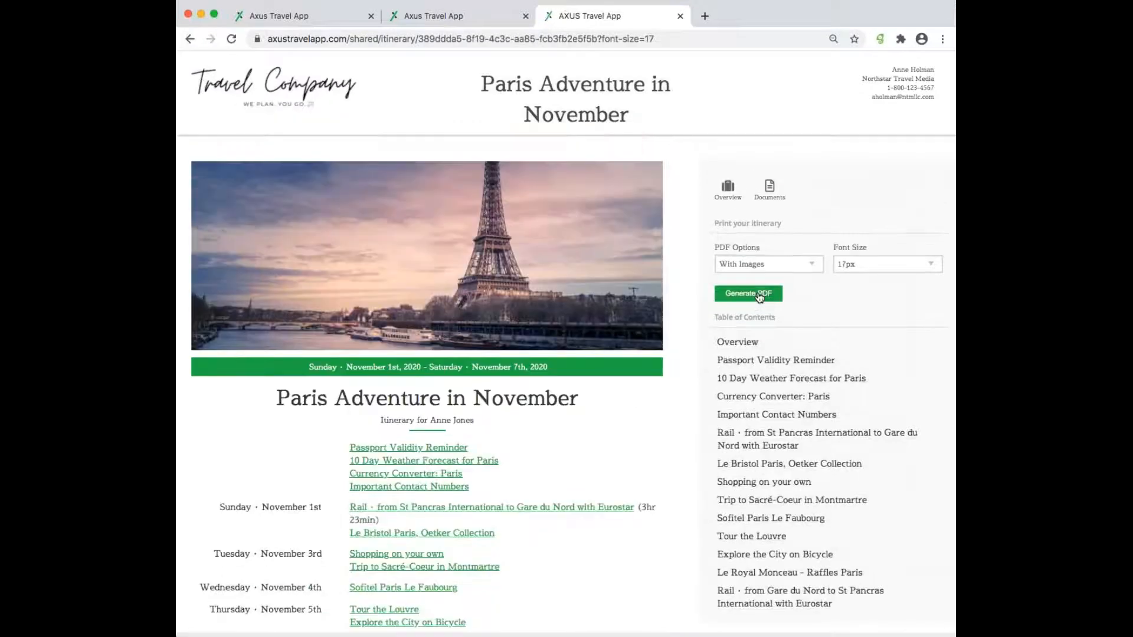
{"action": "left_click", "coordinate": [760, 298]}
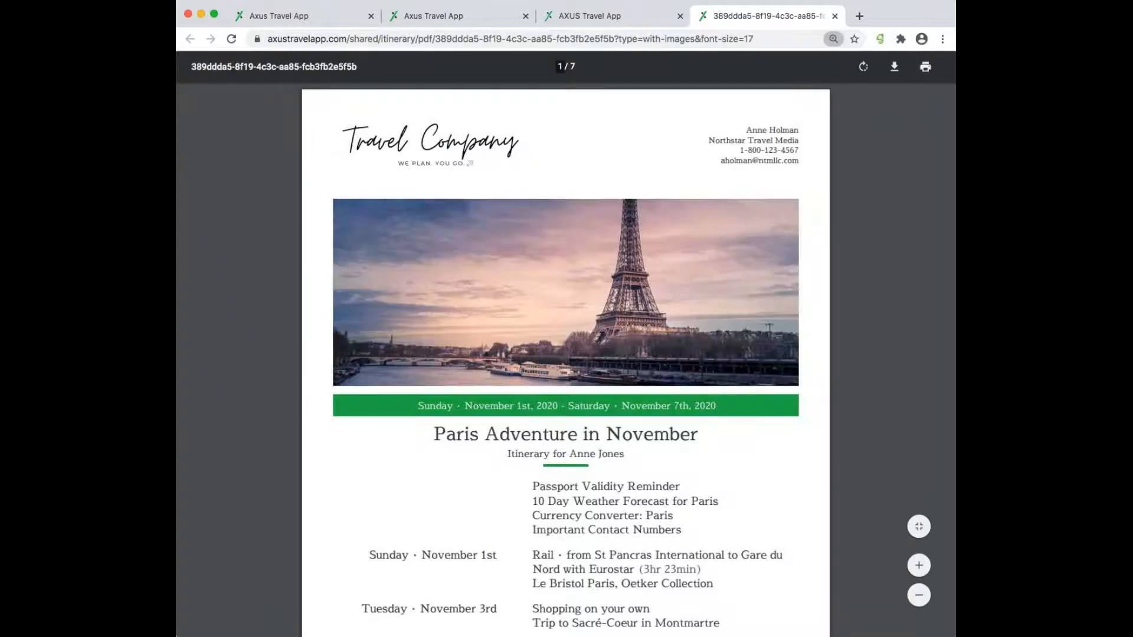
- Look through the PDF preview, then close the PDF and web view tabs
{"action": "scroll", "coordinate": [566, 360], "scroll_direction": "down", "scroll_amount": 15}
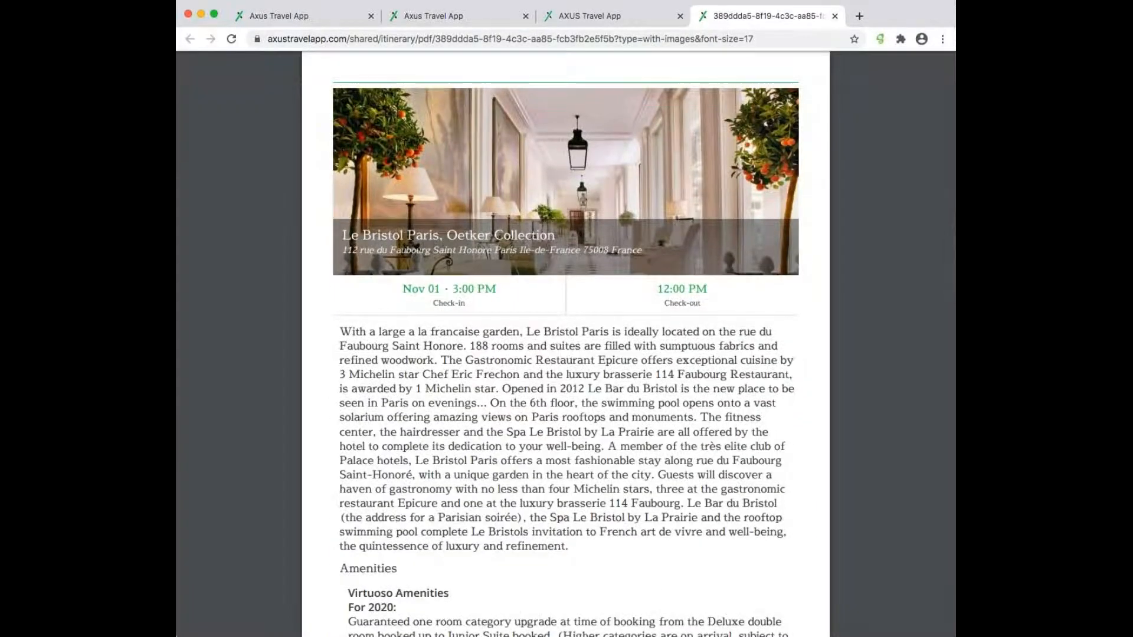
{"action": "scroll", "coordinate": [566, 354], "scroll_direction": "down", "scroll_amount": 15}
{"action": "scroll", "coordinate": [565, 354], "scroll_direction": "down", "scroll_amount": 15}
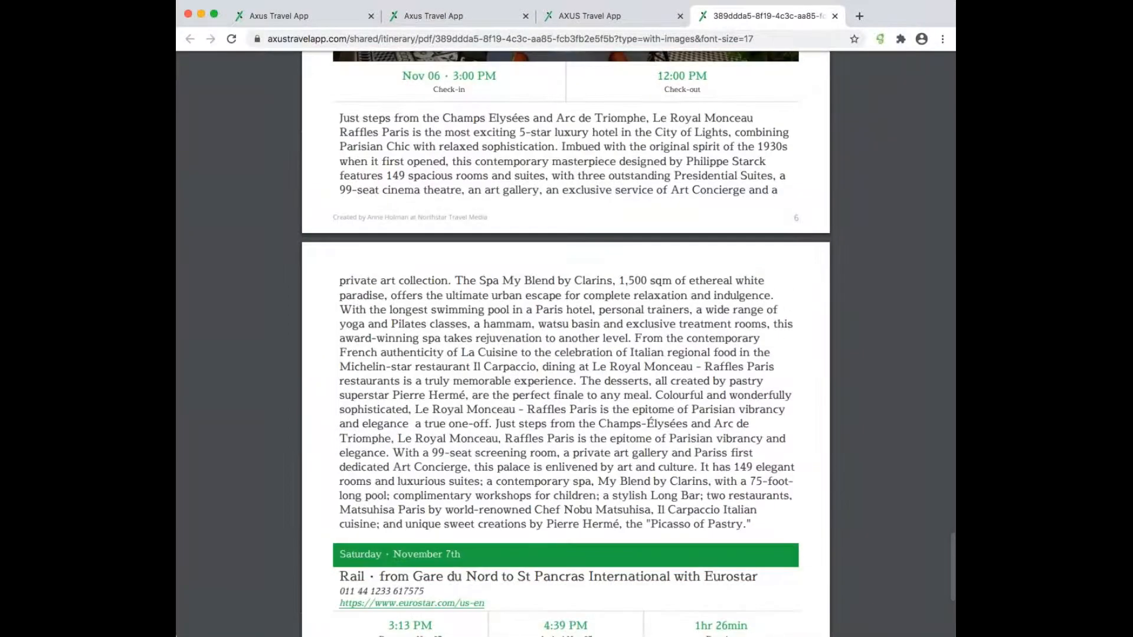
{"action": "scroll", "coordinate": [566, 355], "scroll_direction": "up", "scroll_amount": 15}
{"action": "scroll", "coordinate": [565, 354], "scroll_direction": "up", "scroll_amount": 20}
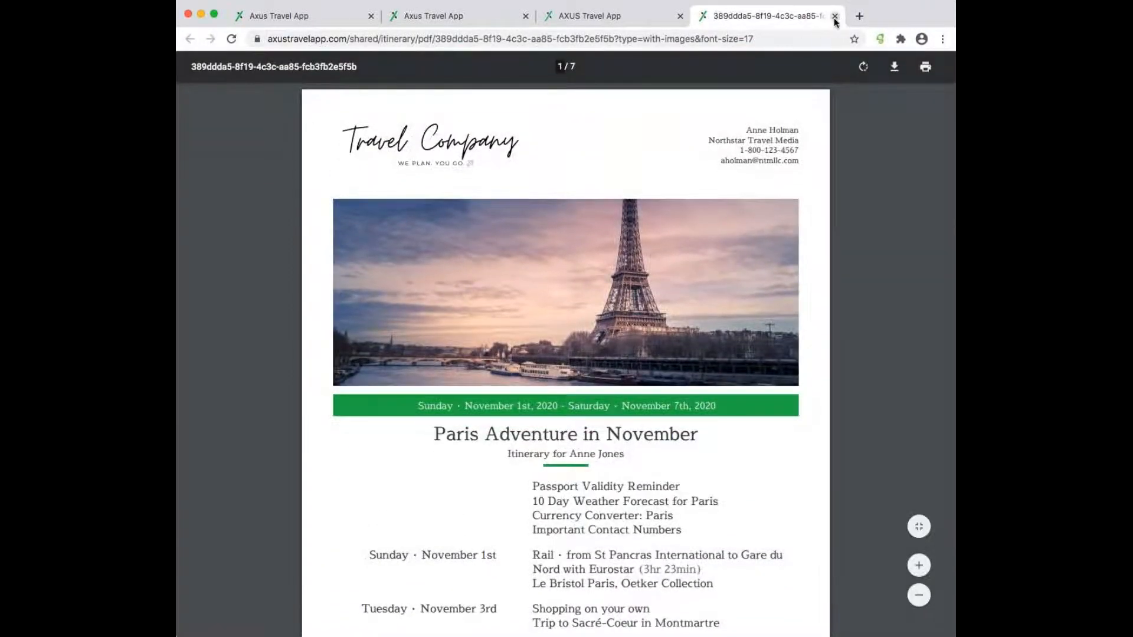
{"action": "left_click", "coordinate": [835, 17]}
{"action": "left_click", "coordinate": [680, 16]}
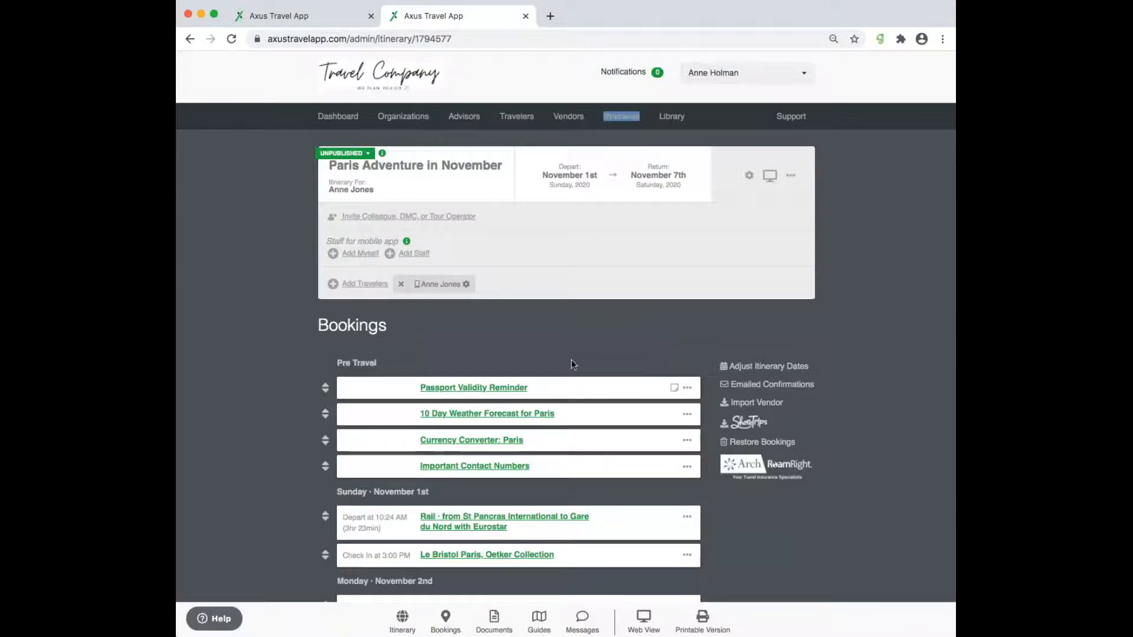
- Upload Before You Leave Your House.pdf and What to Bring on the Plane.pdf as supporting documents
{"action": "left_click", "coordinate": [494, 625]}
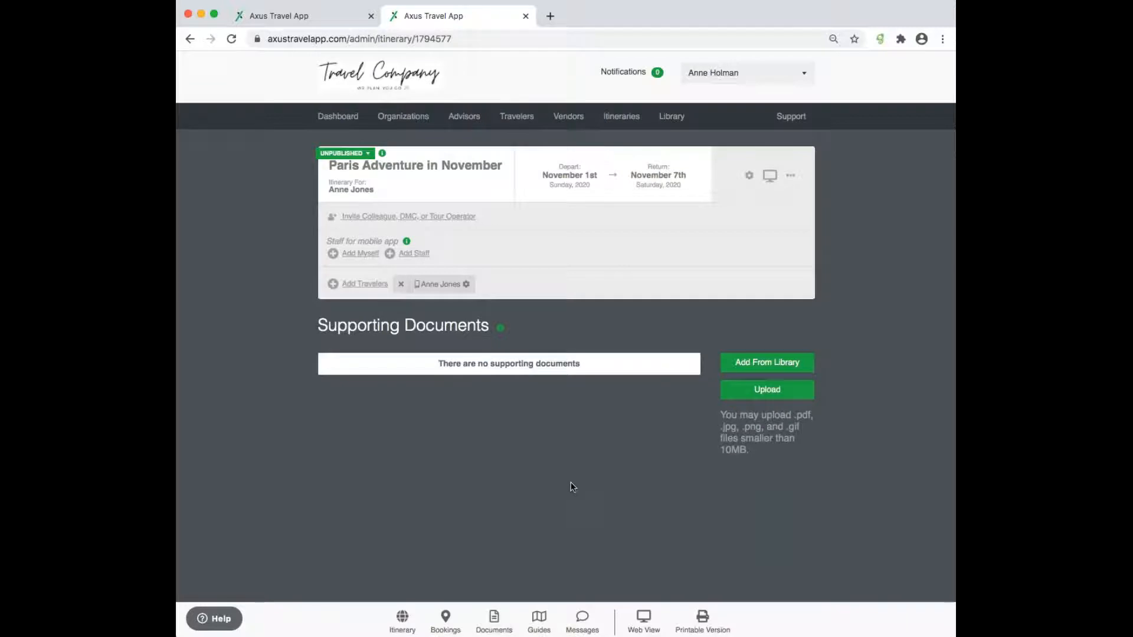
{"action": "left_click", "coordinate": [778, 394]}
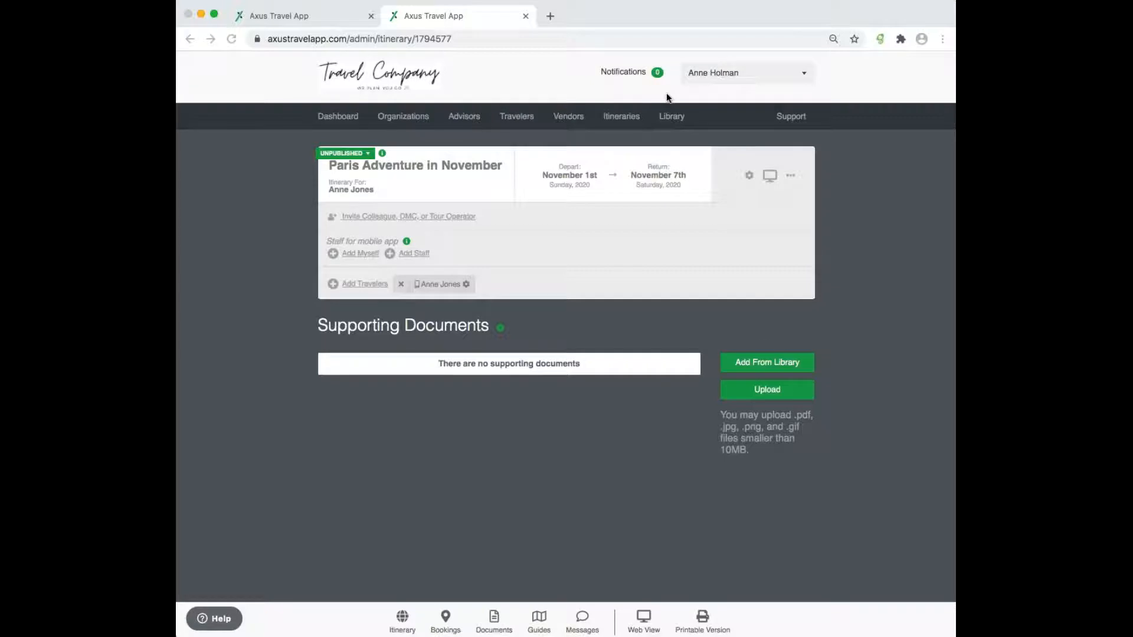
{"action": "left_click", "coordinate": [770, 402]}
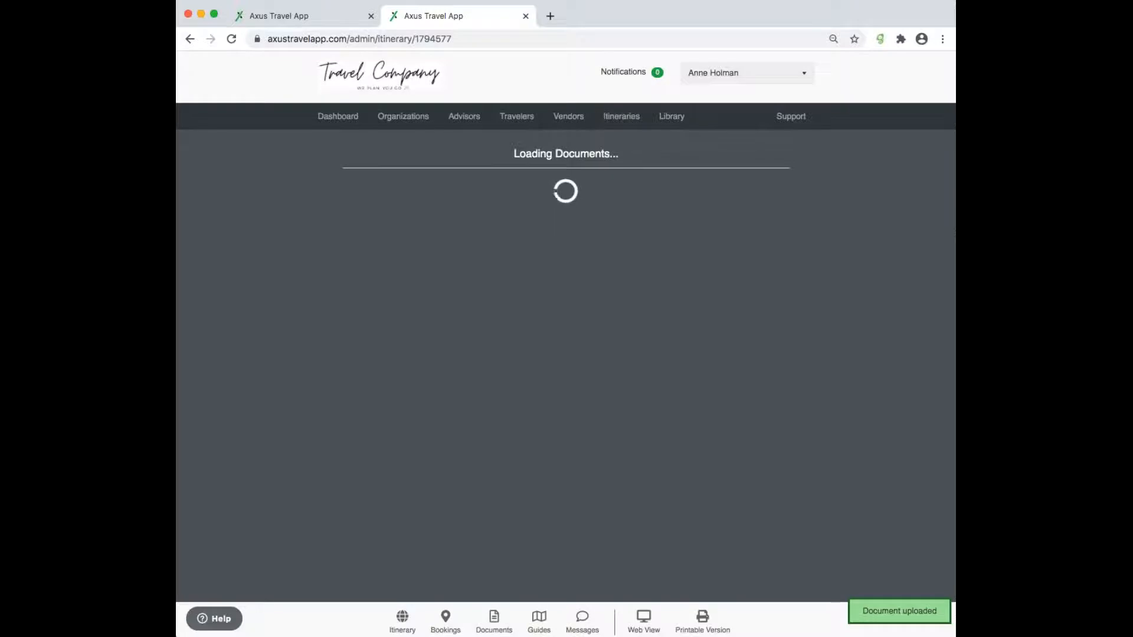
{"action": "left_click", "coordinate": [779, 391]}
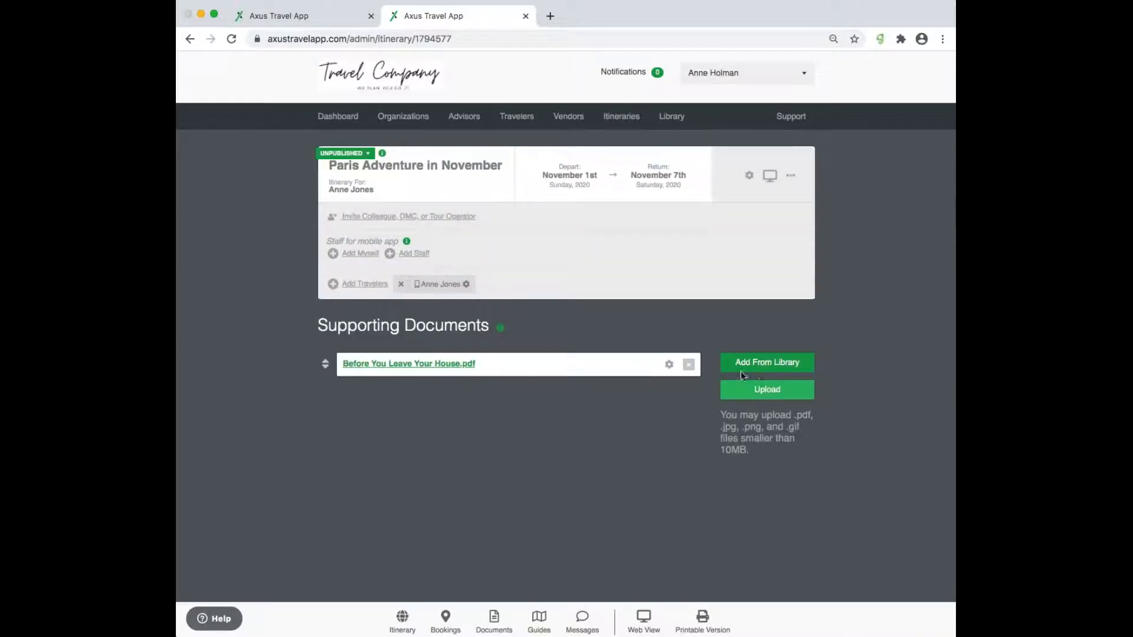
{"action": "left_click", "coordinate": [768, 402]}
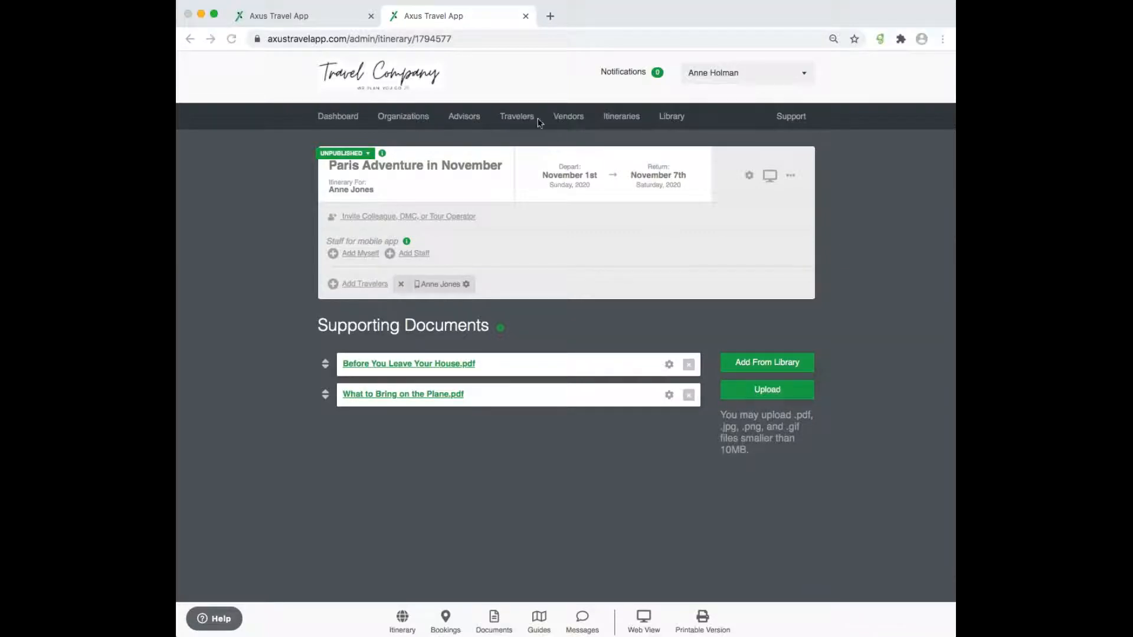
- Upload General Clothing & Packing List.pdf, Le Bristol Hotel.pdf and Car Rental Confirmation.png
{"action": "left_click", "coordinate": [774, 407]}
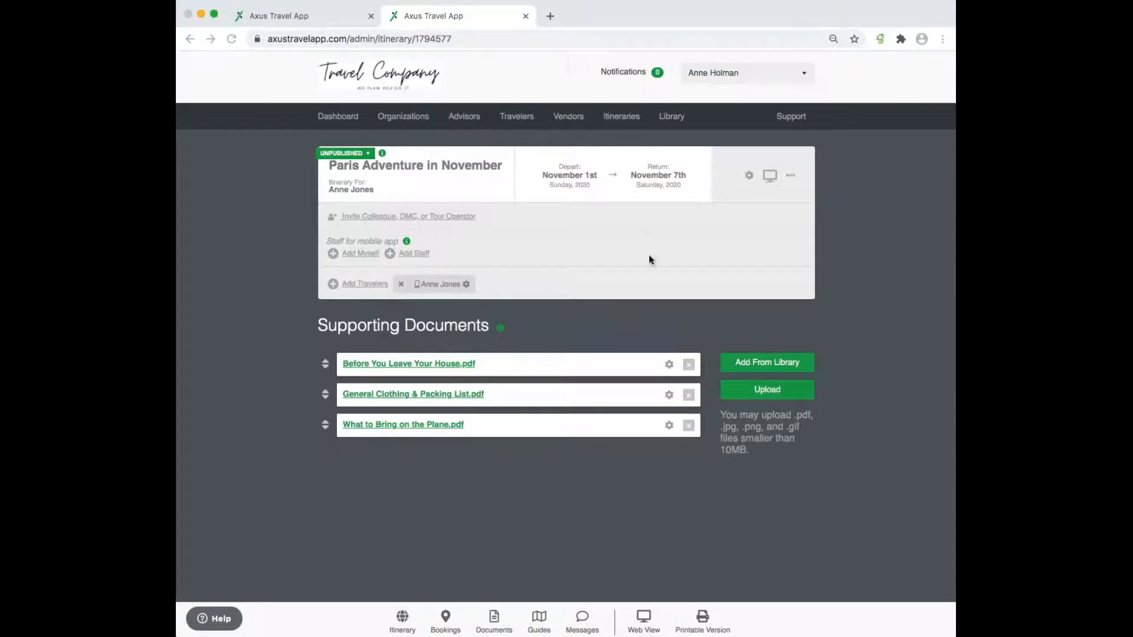
{"action": "left_click", "coordinate": [773, 403]}
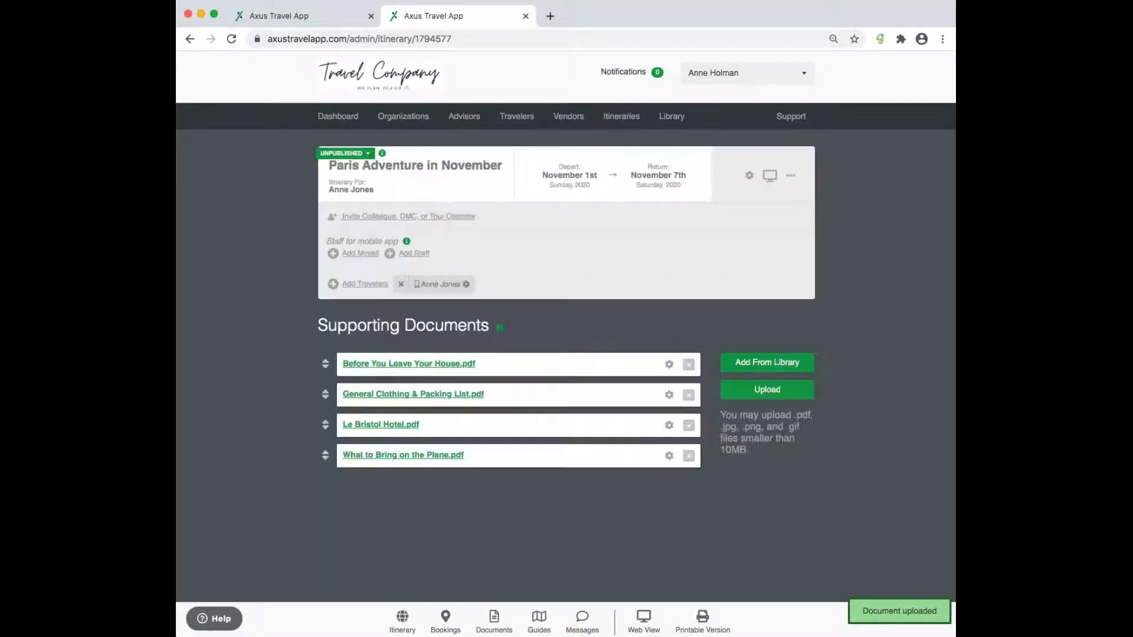
{"action": "left_click", "coordinate": [781, 391]}
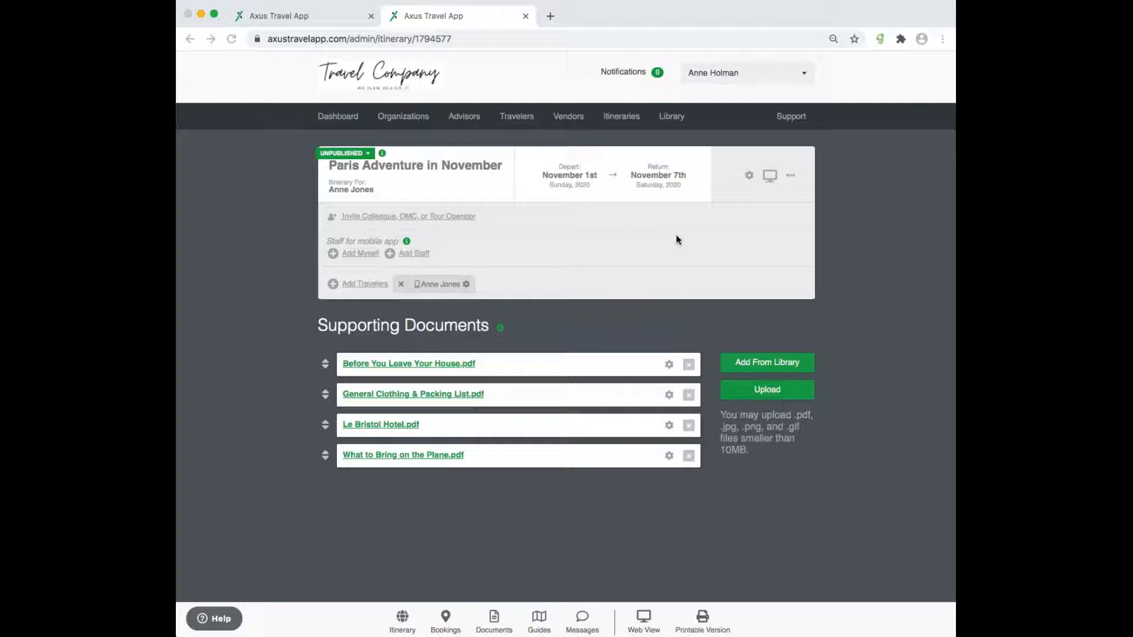
{"action": "left_click", "coordinate": [778, 408]}
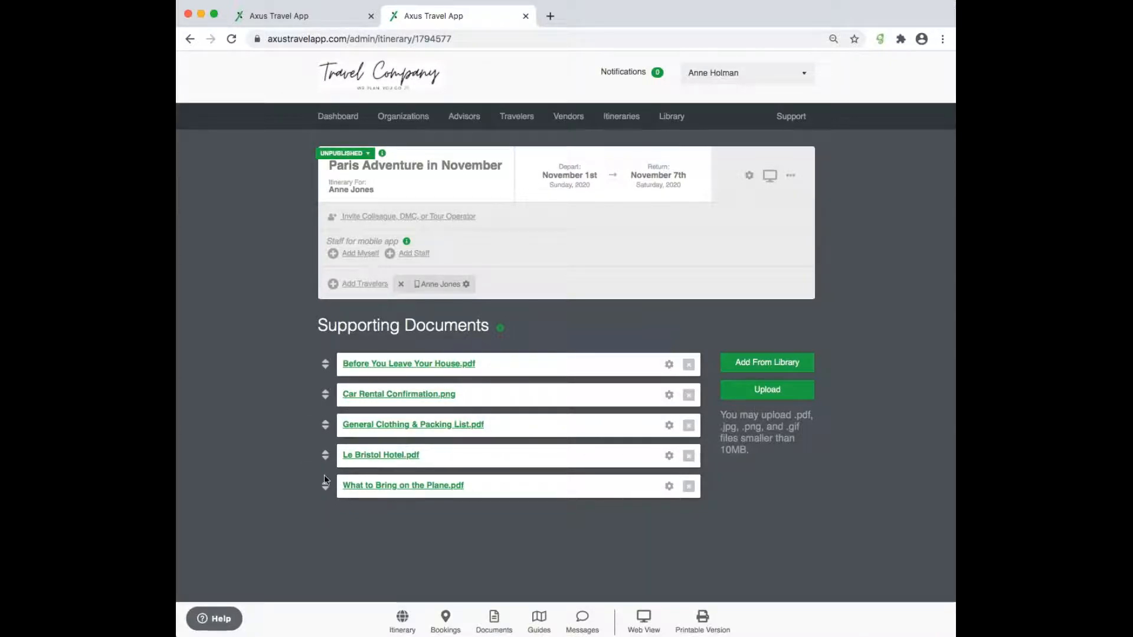
- Drag General Clothing & Packing List.pdf to the top, What to Bring second, Le Bristol Hotel.pdf last
{"action": "left_click_drag", "start_coordinate": [323, 489], "coordinate": [323, 396]}
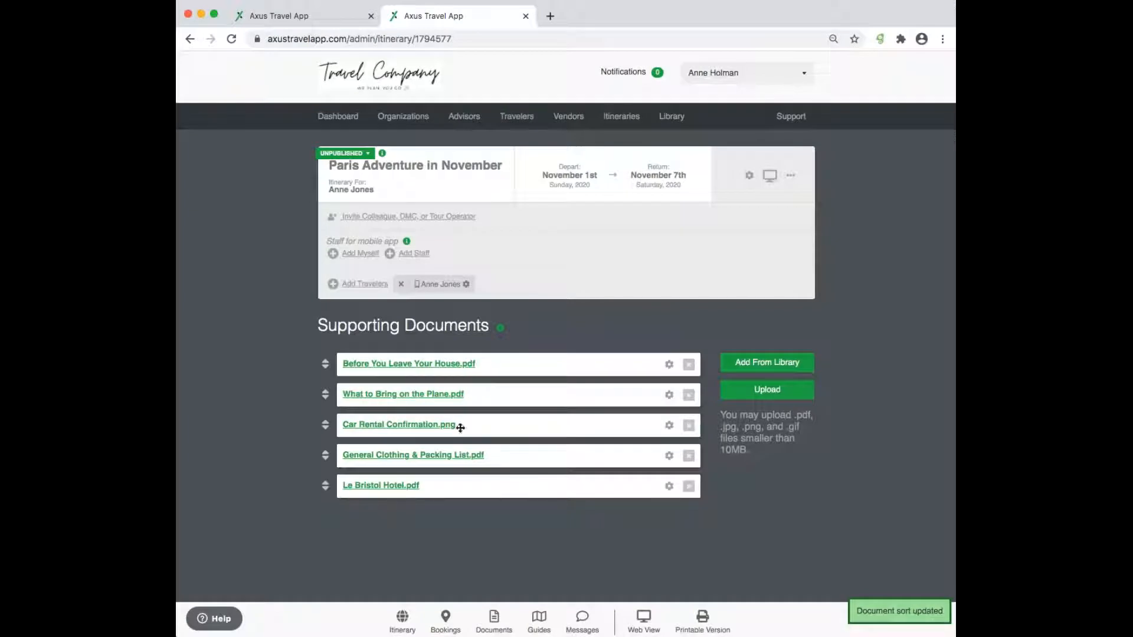
{"action": "left_click_drag", "start_coordinate": [325, 455], "coordinate": [327, 343]}
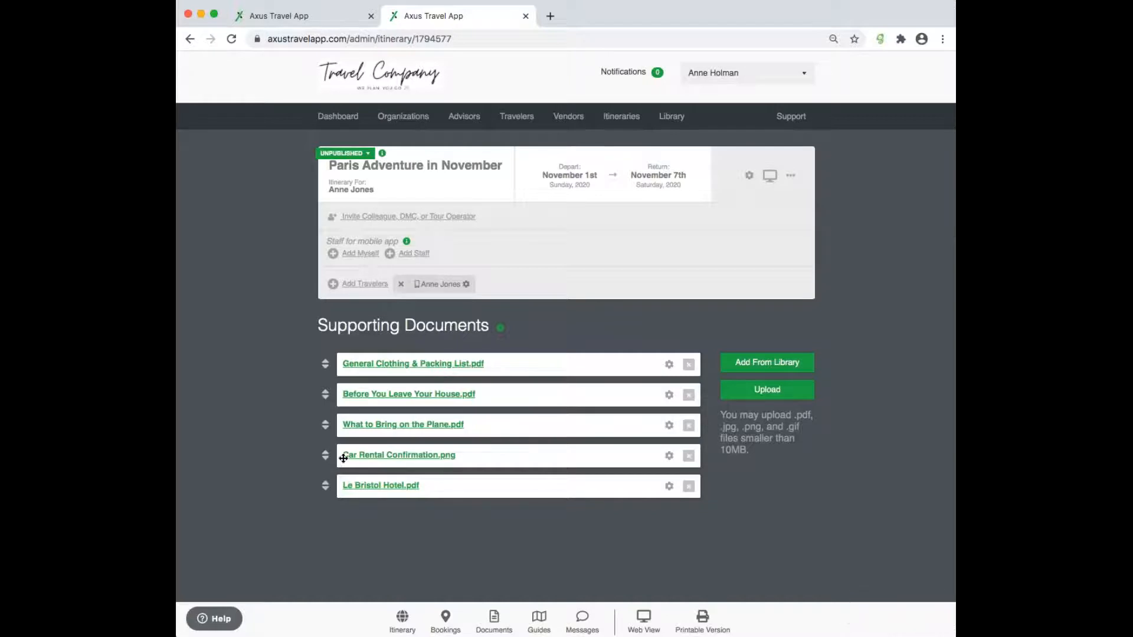
{"action": "left_click_drag", "start_coordinate": [331, 495], "coordinate": [333, 446]}
- Rename the Le Bristol document to Le Bristol Paris Hotel.pdf
{"action": "left_click", "coordinate": [670, 486]}
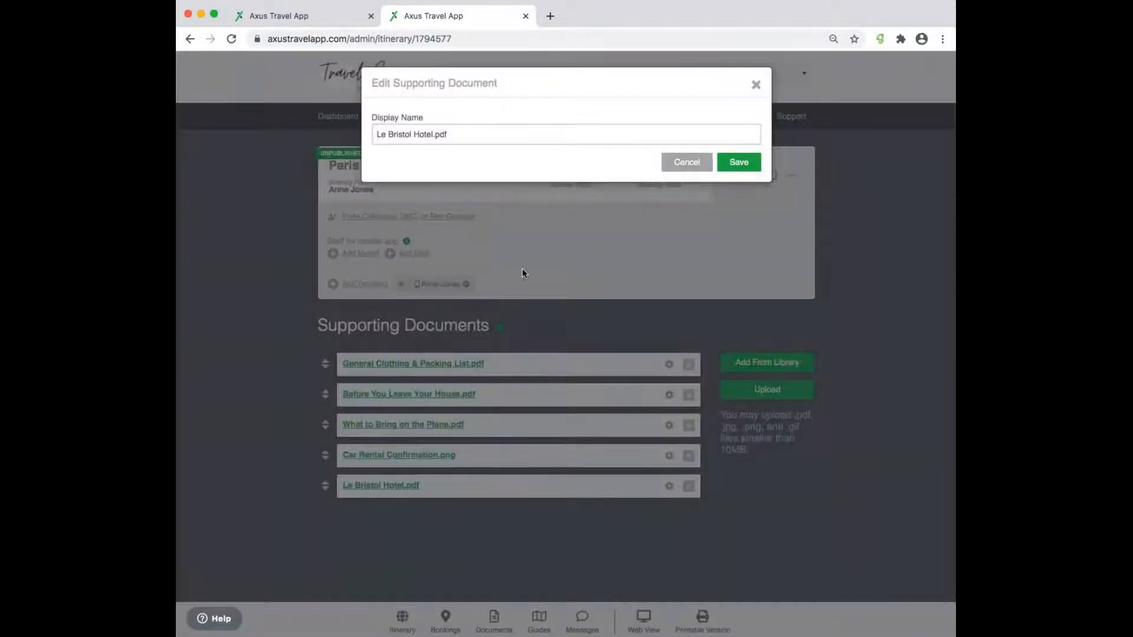
{"action": "left_click", "coordinate": [411, 132]}
{"action": "type", "text": "Paris"}
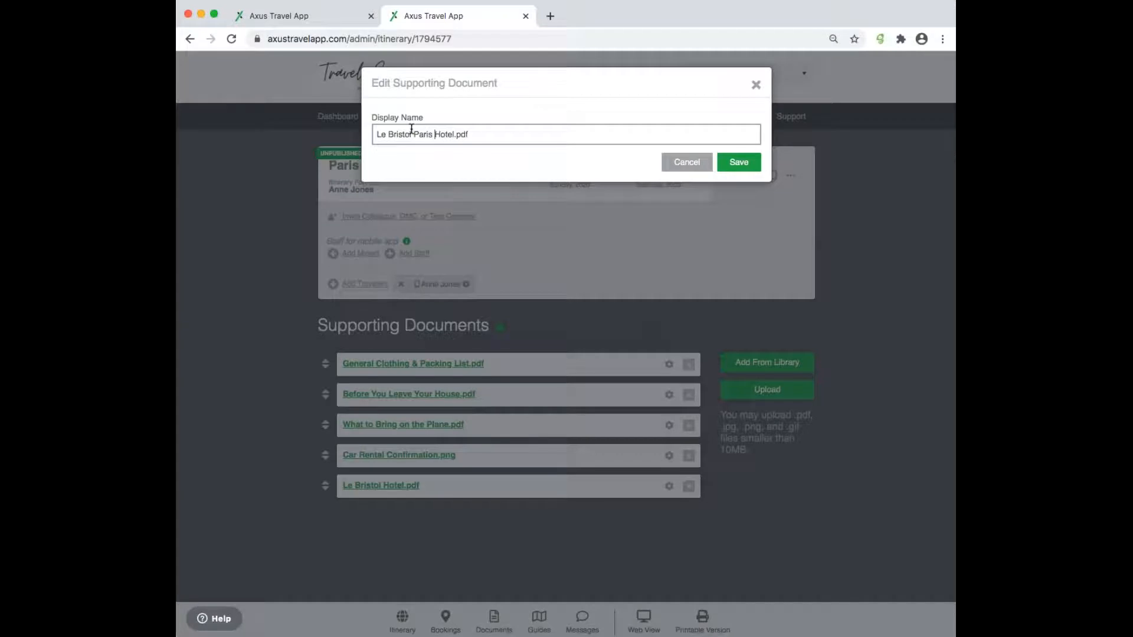
{"action": "left_click", "coordinate": [745, 162]}
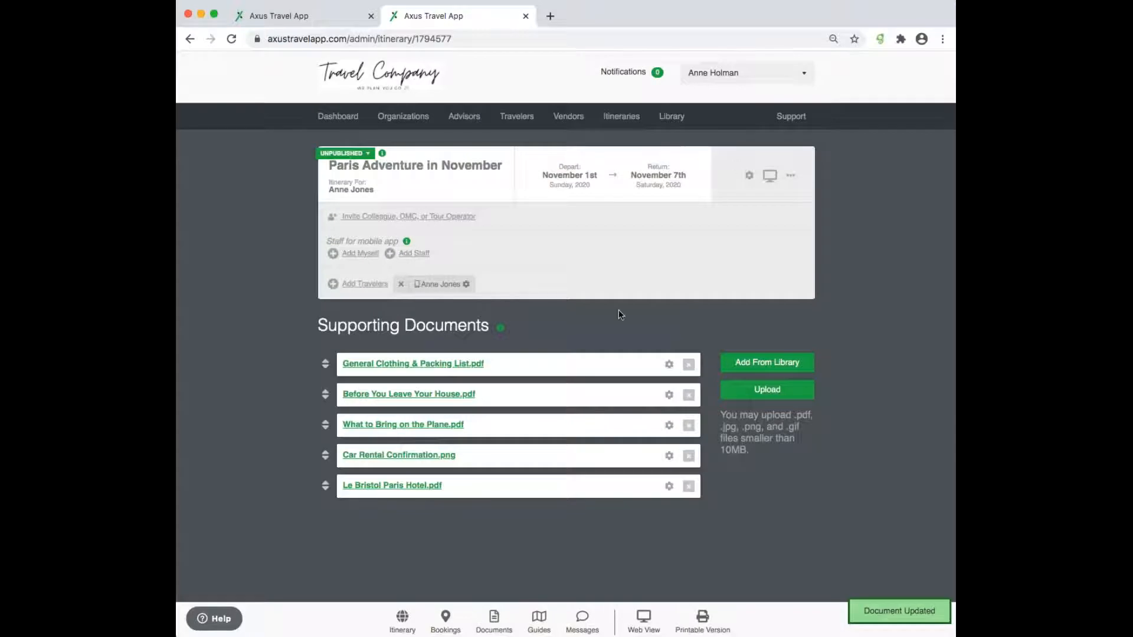
- Change the car rental document's display name to Transfer Confirmation and save
{"action": "left_click", "coordinate": [670, 456]}
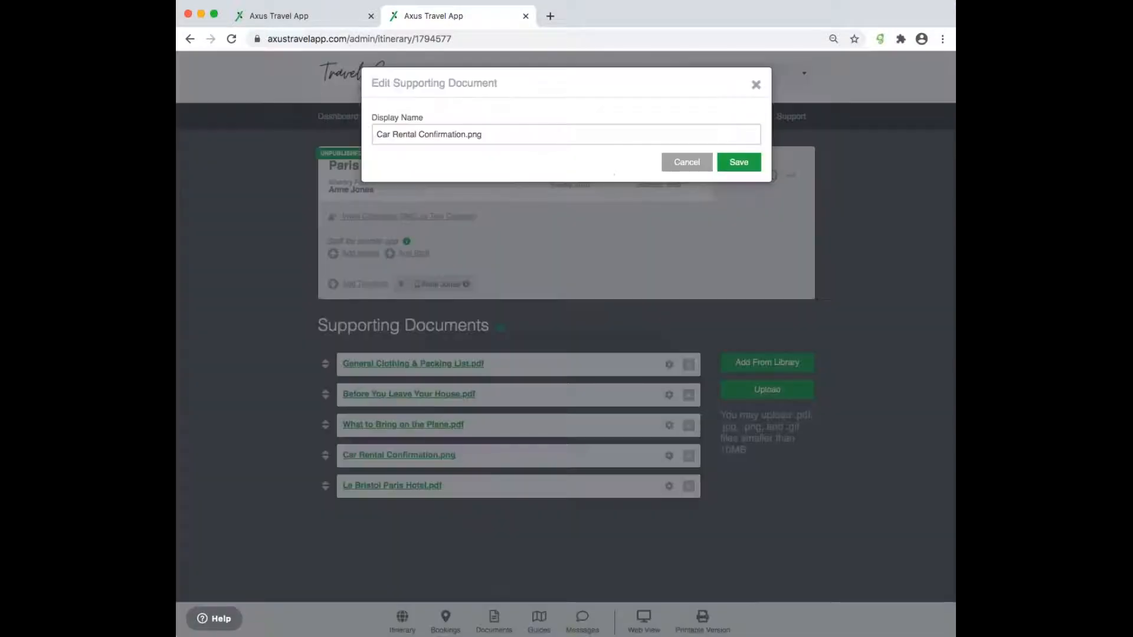
{"action": "triple_click", "coordinate": [451, 136]}
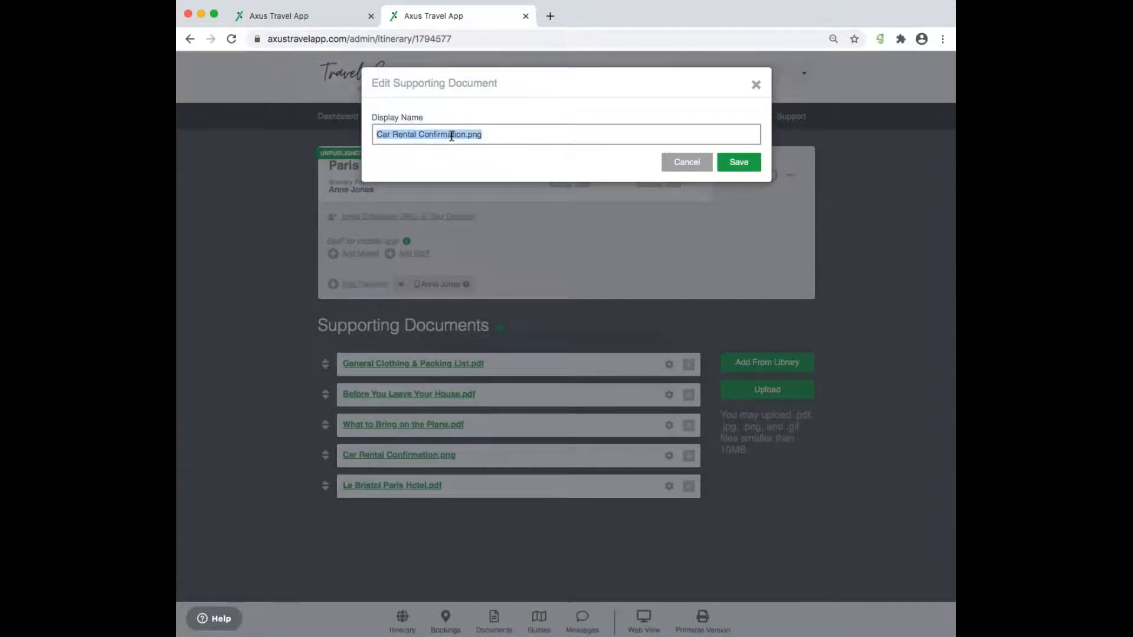
{"action": "key", "text": "BackSpace"}
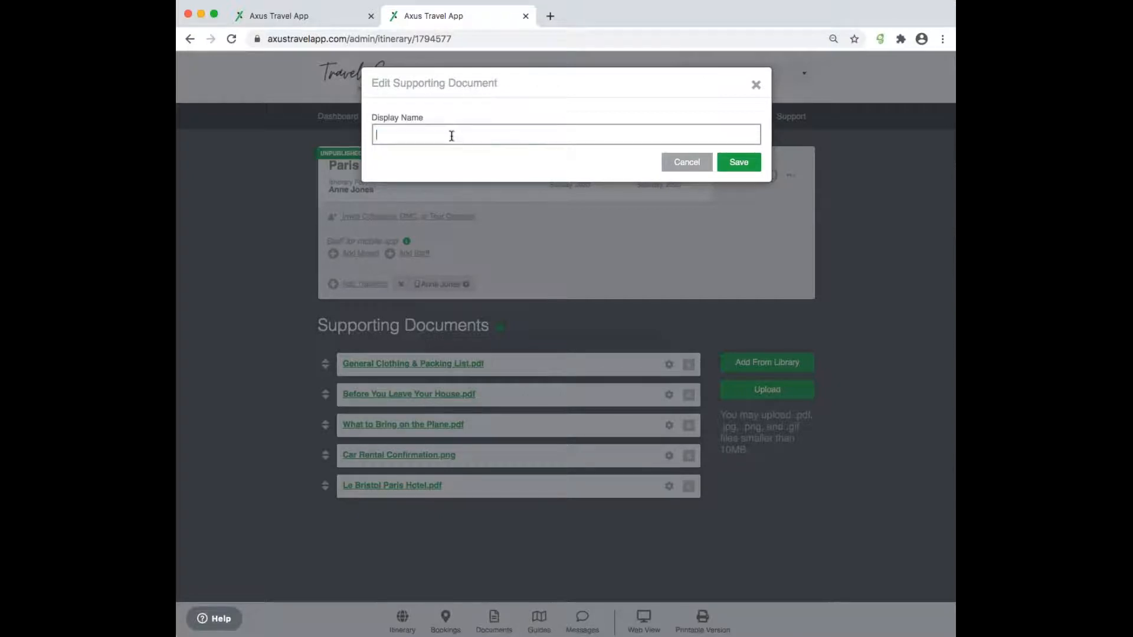
{"action": "type", "text": "Transfer Confirmation"}
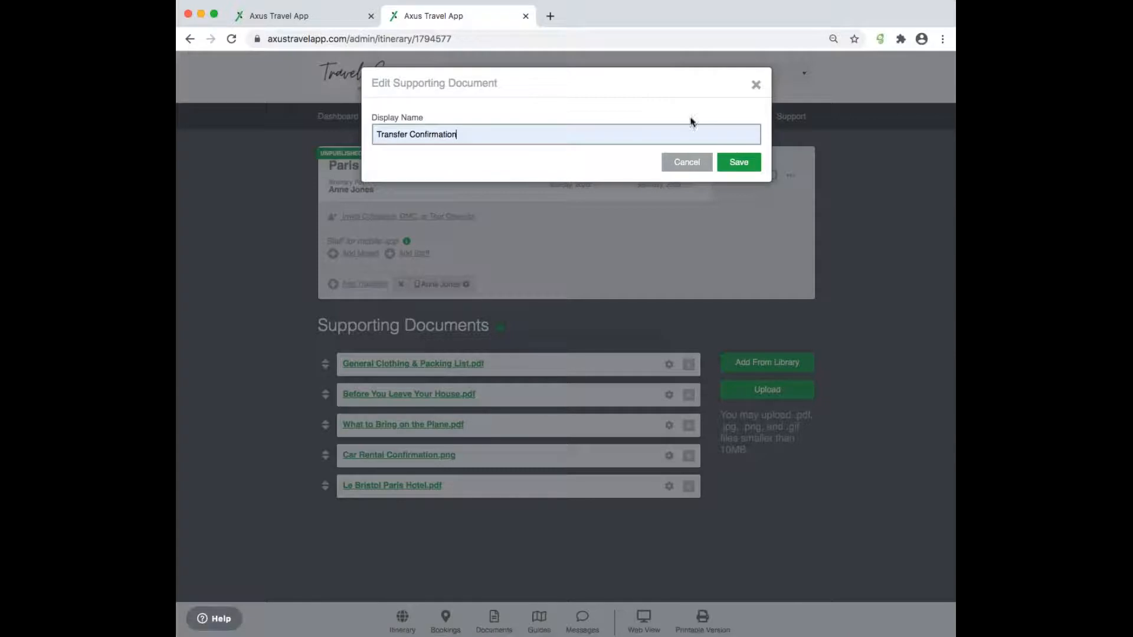
{"action": "left_click", "coordinate": [760, 171]}
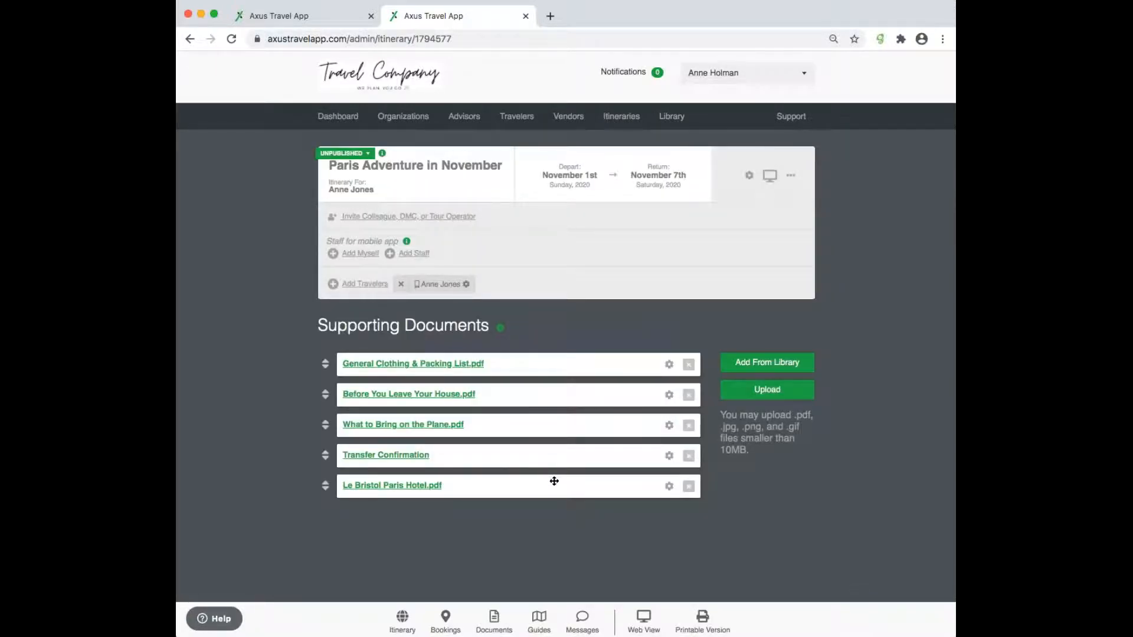
- On the Guides page, start an import and choose French Riviera, France as a destination
{"action": "left_click", "coordinate": [539, 620]}
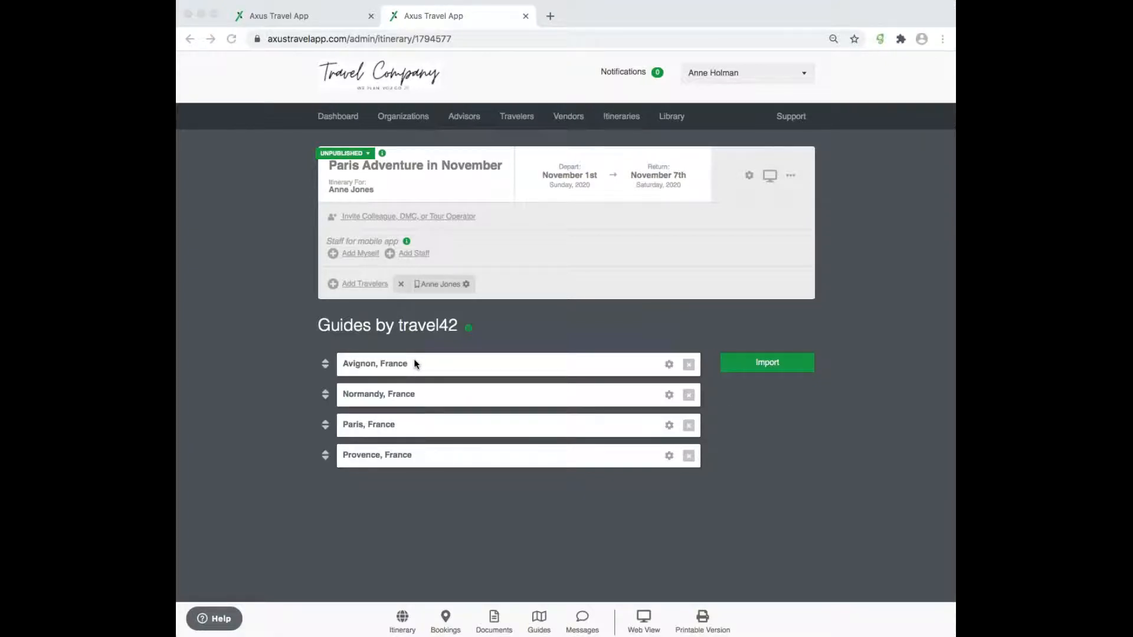
{"action": "left_click", "coordinate": [794, 364]}
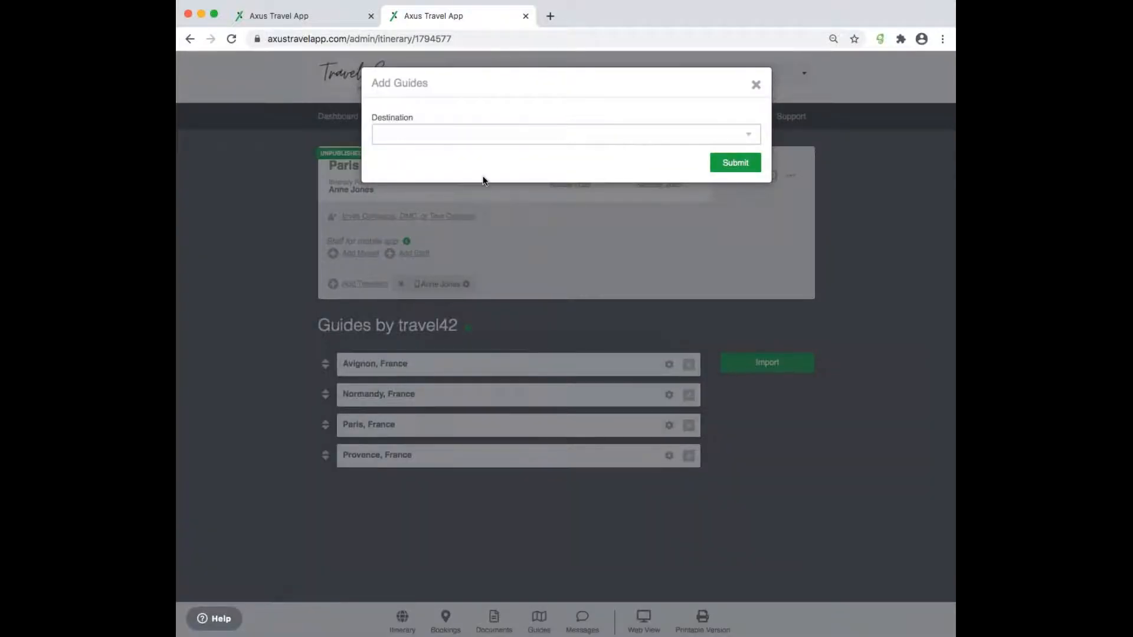
{"action": "left_click", "coordinate": [390, 135]}
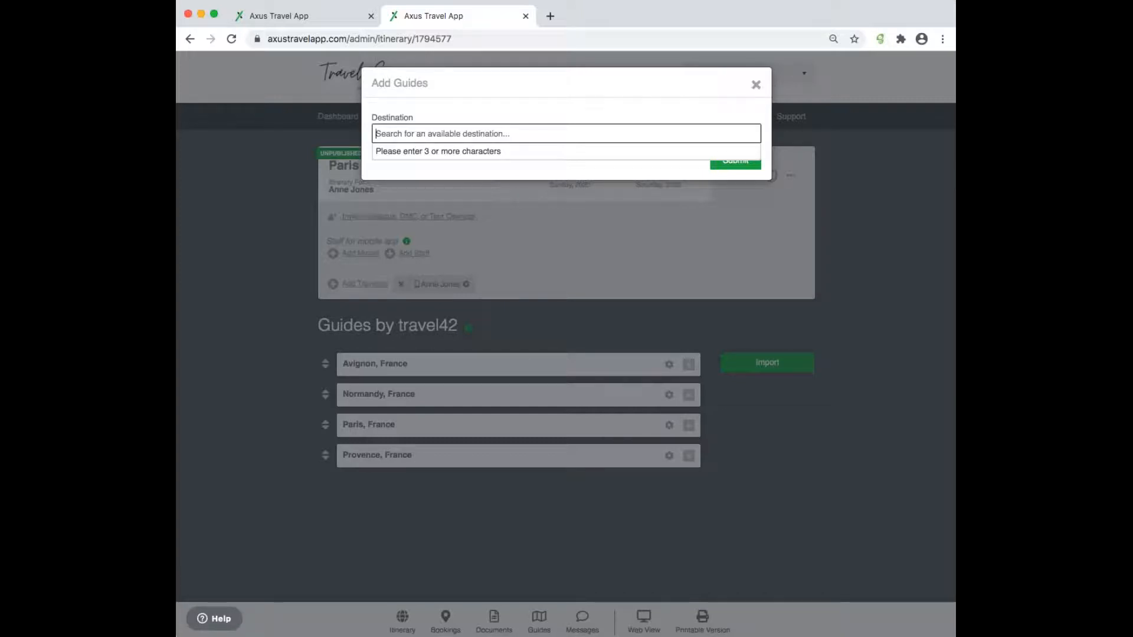
{"action": "type", "text": "F"}
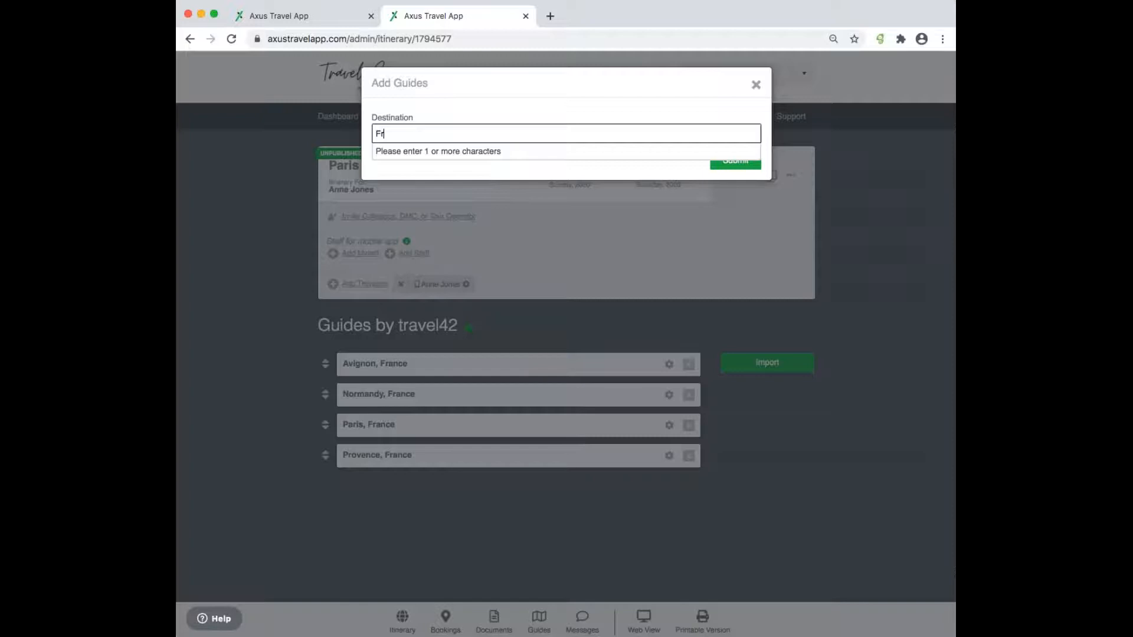
{"action": "type", "text": "rench"}
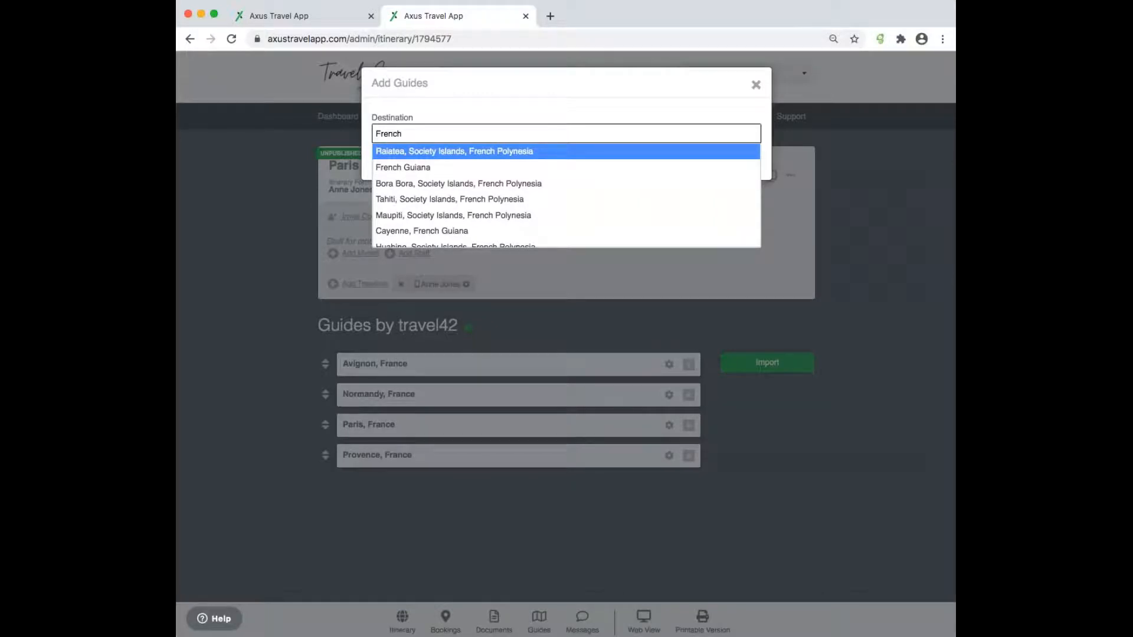
{"action": "type", "text": "Riv"}
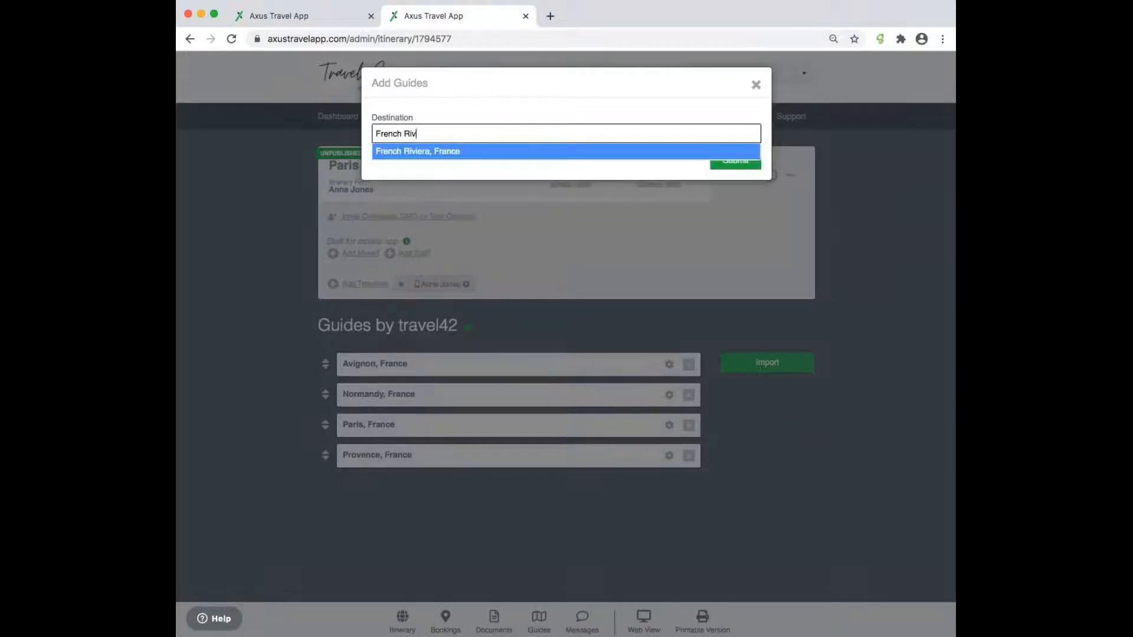
{"action": "left_click", "coordinate": [466, 155]}
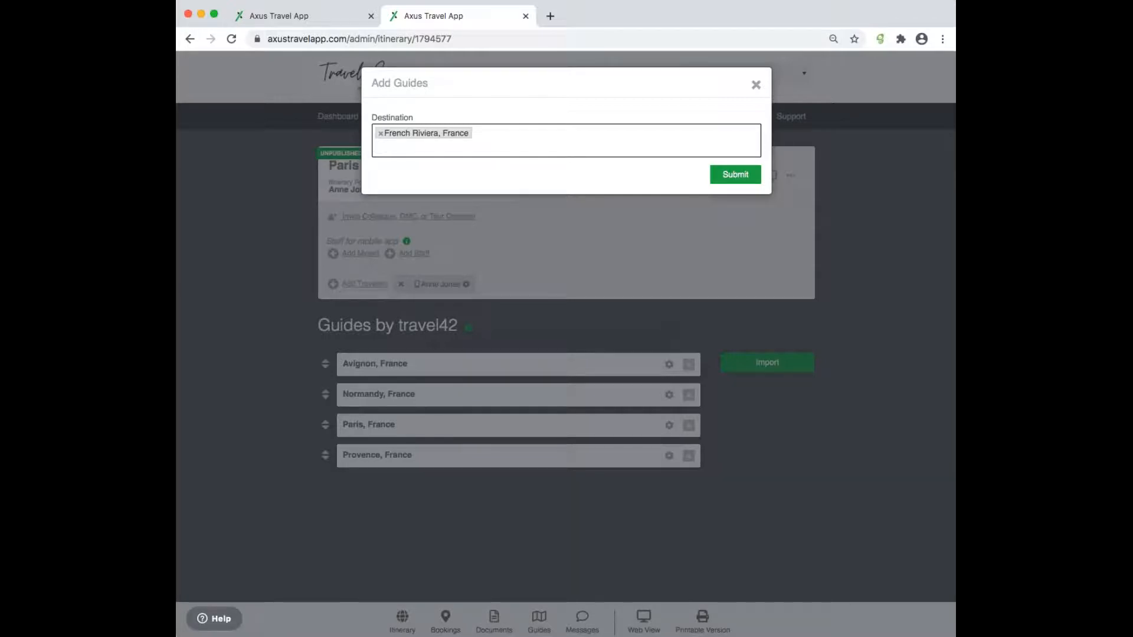
- Add Versailles, France as a second destination
{"action": "left_click", "coordinate": [425, 145]}
{"action": "type", "text": "Ve"}
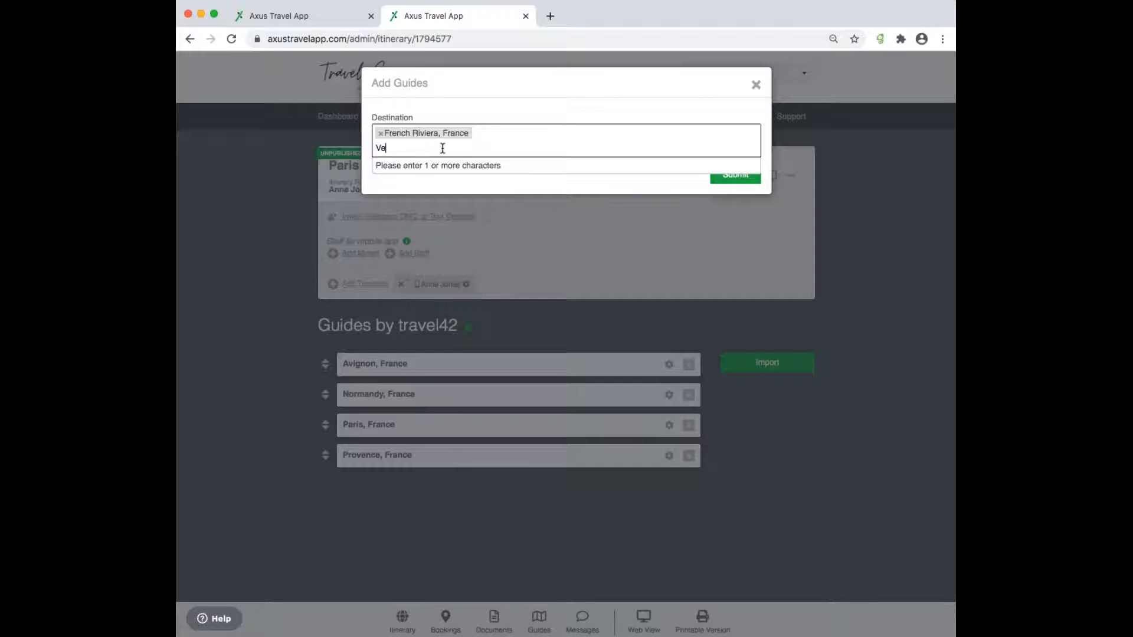
{"action": "type", "text": "rsaill"}
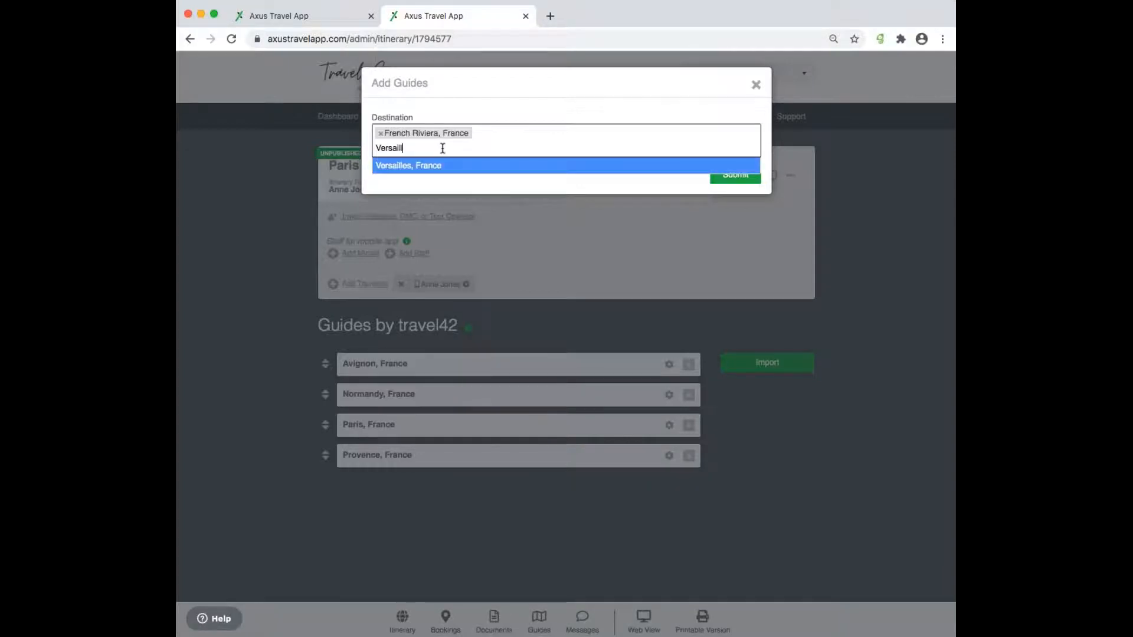
{"action": "left_click", "coordinate": [472, 170]}
- Import both guides and reorder them: Normandy, Paris, Versailles, Avignon, Provence, French Riviera
{"action": "left_click", "coordinate": [738, 176]}
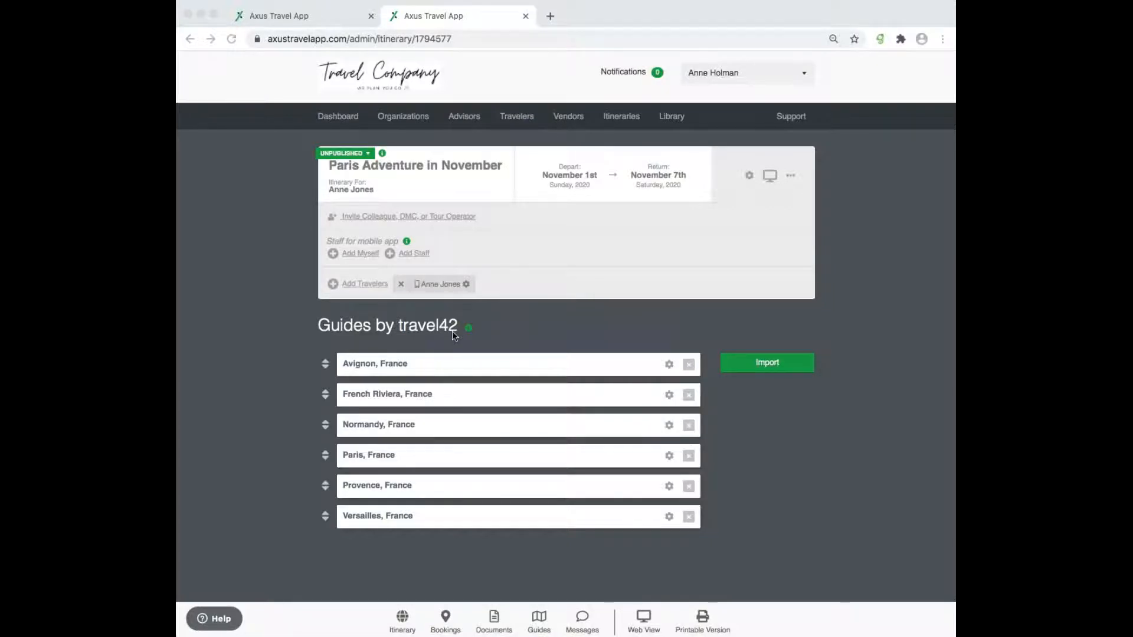
{"action": "left_click_drag", "start_coordinate": [325, 430], "coordinate": [341, 362]}
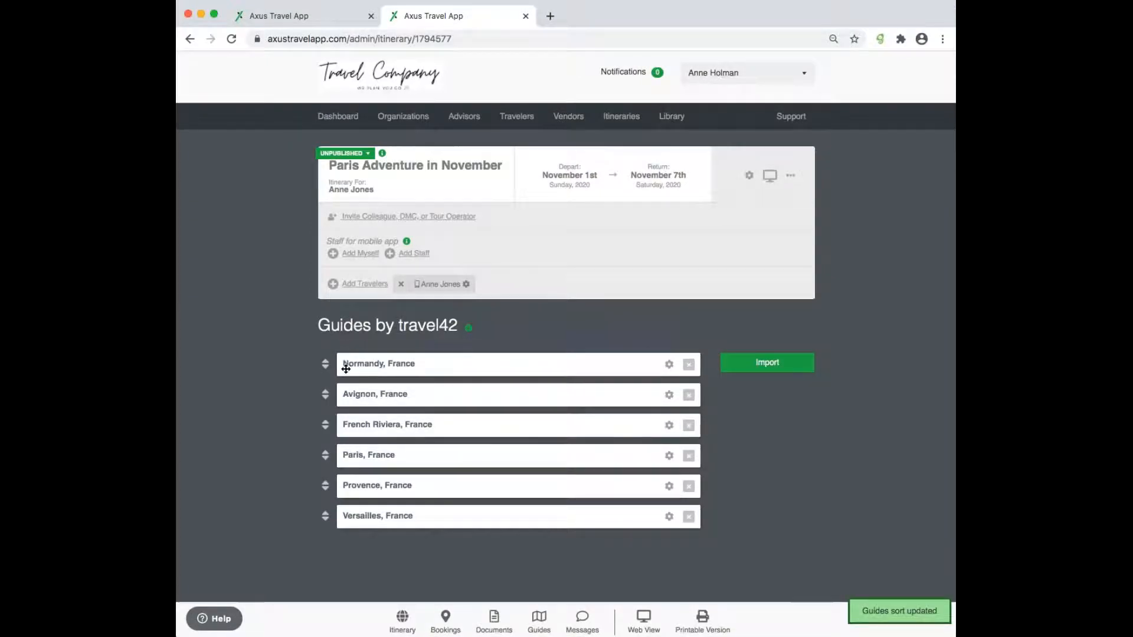
{"action": "left_click_drag", "start_coordinate": [325, 455], "coordinate": [341, 385]}
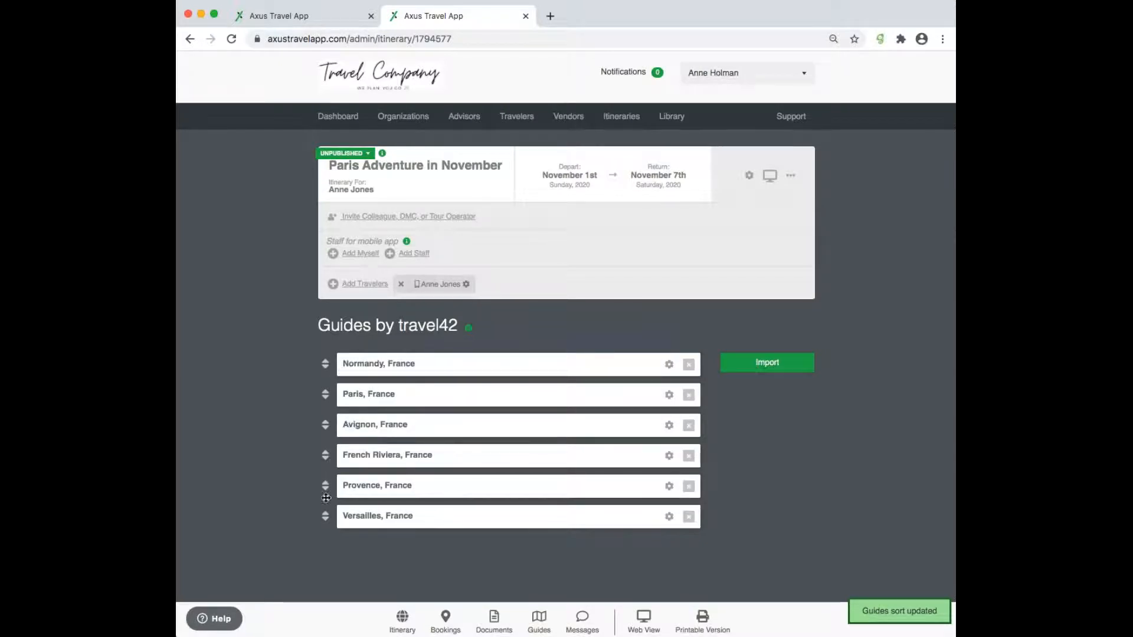
{"action": "left_click_drag", "start_coordinate": [325, 517], "coordinate": [352, 409]}
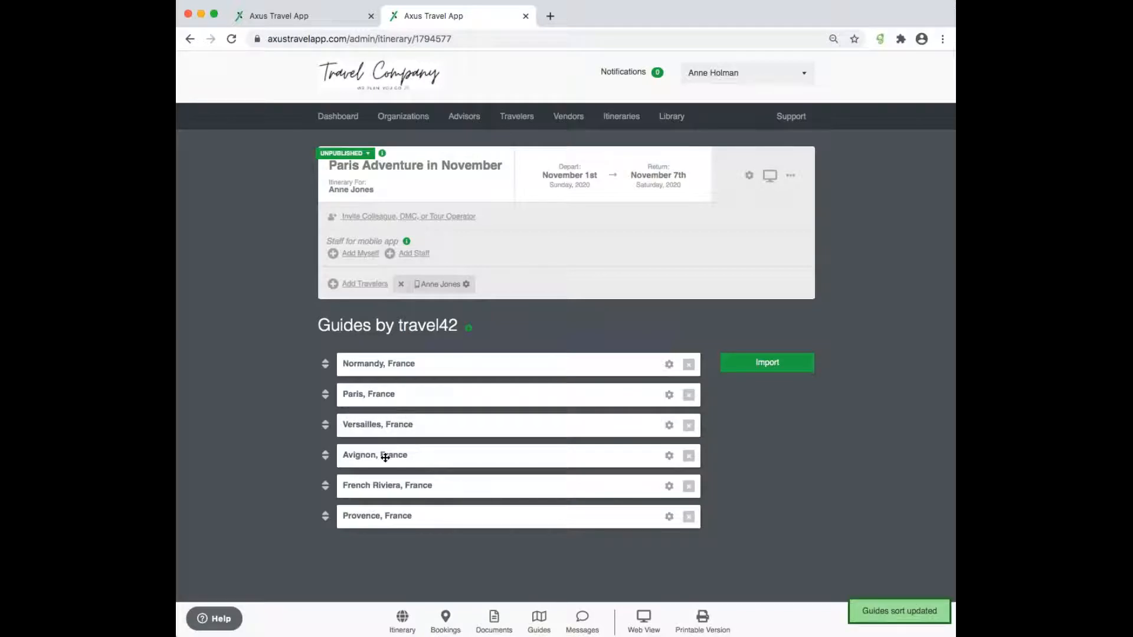
{"action": "left_click_drag", "start_coordinate": [326, 518], "coordinate": [340, 472]}
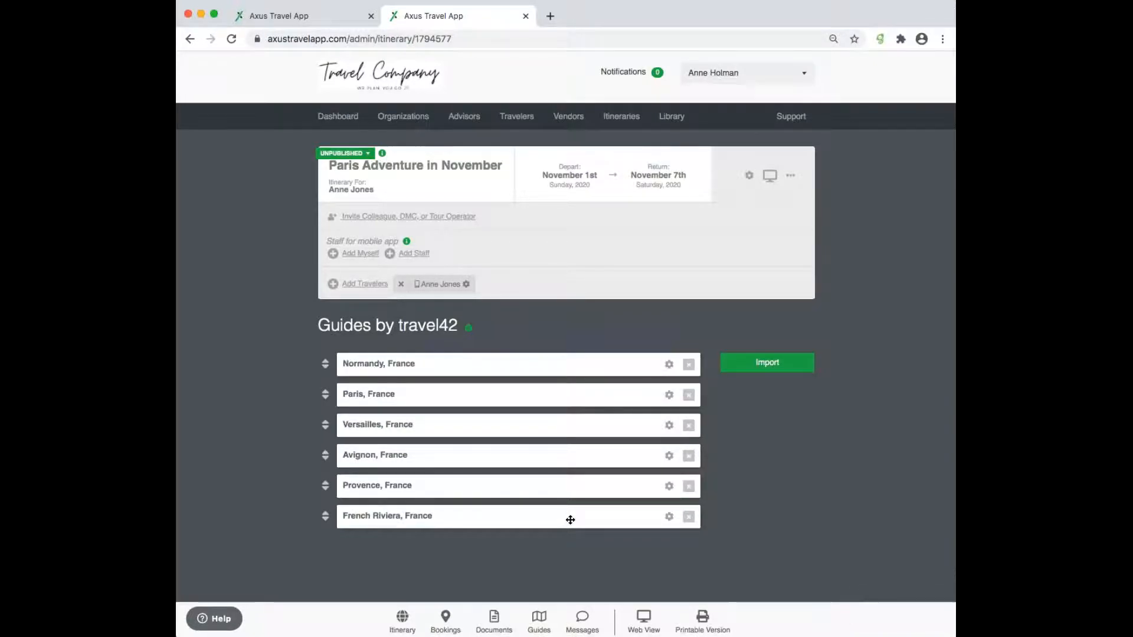
- Rename the Paris guide to 'Check out this guide first: Paris, France'
{"action": "left_click", "coordinate": [669, 396]}
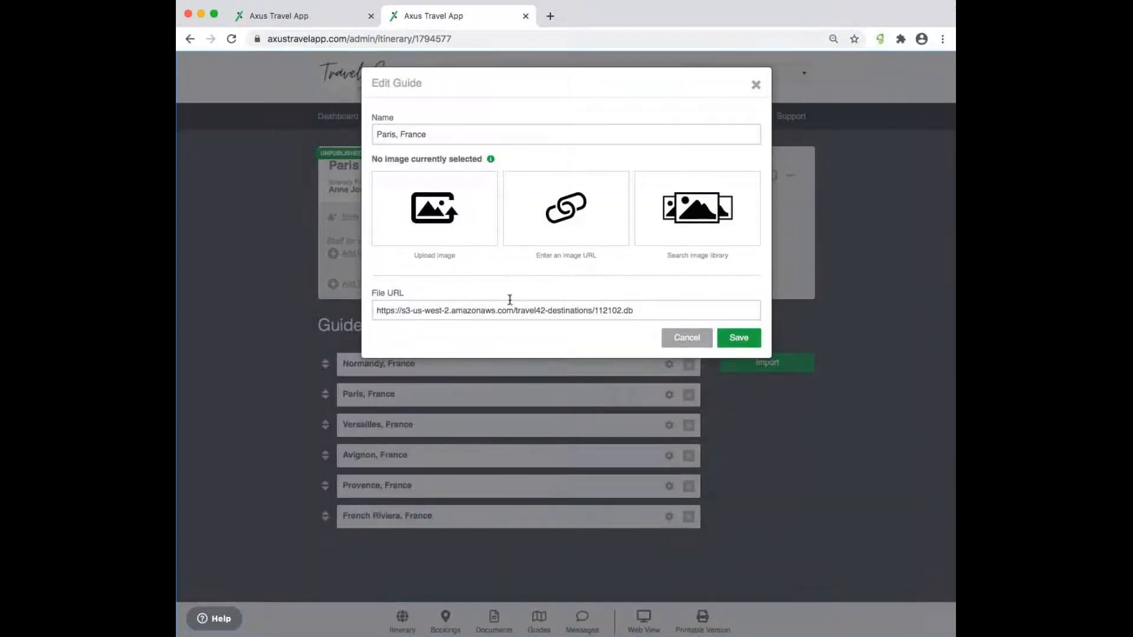
{"action": "left_click", "coordinate": [379, 133]}
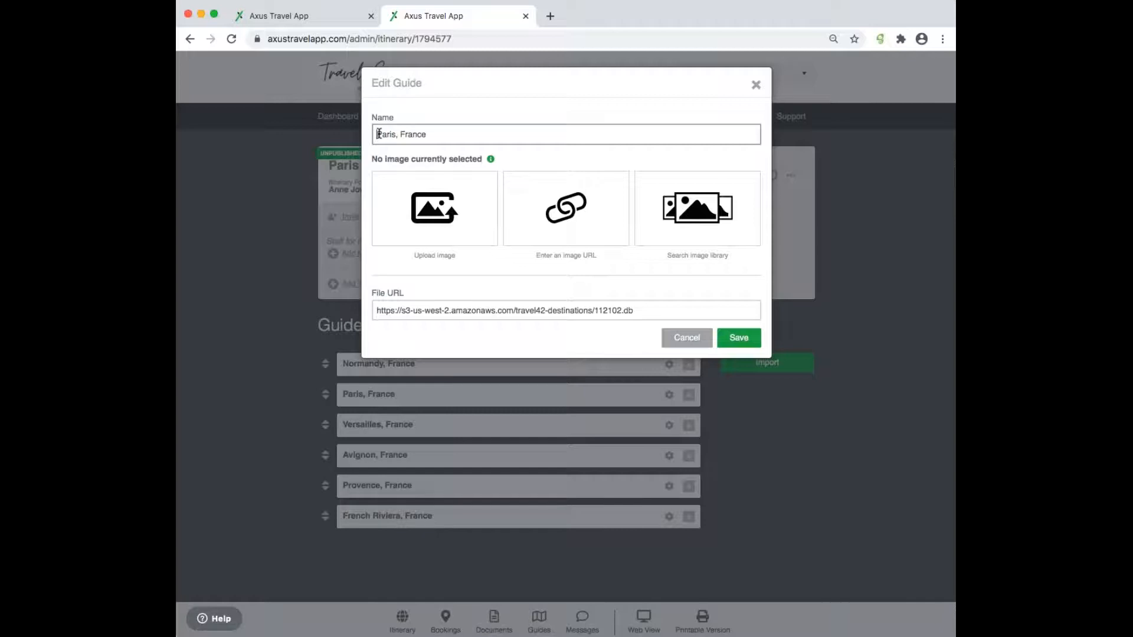
{"action": "type", "text": "Check out this guide first:"}
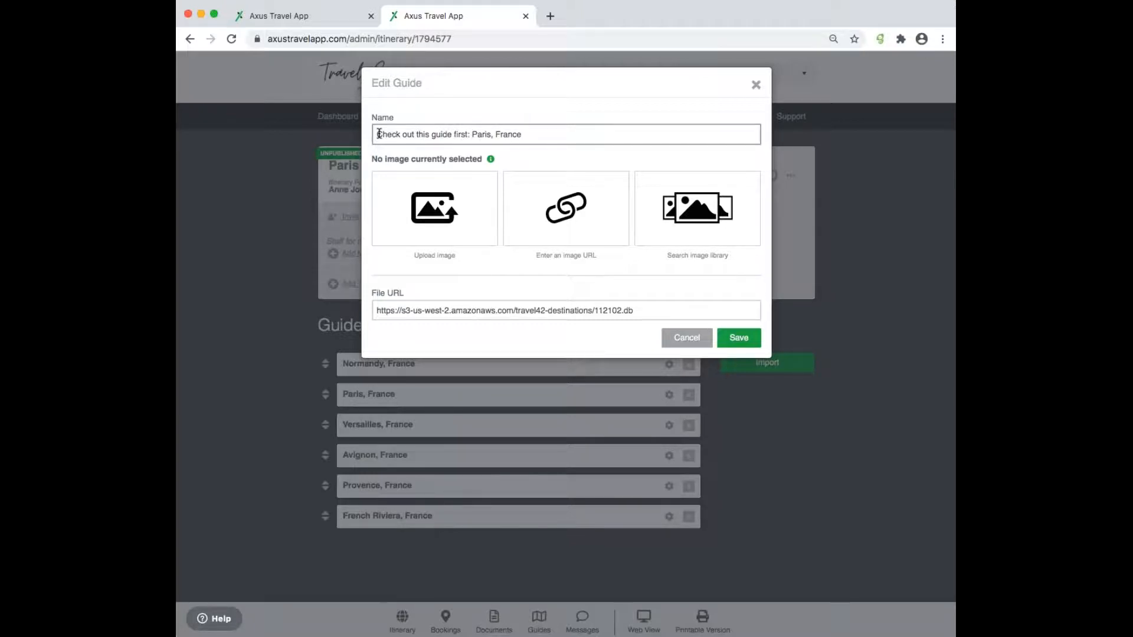
{"action": "left_click", "coordinate": [607, 96]}
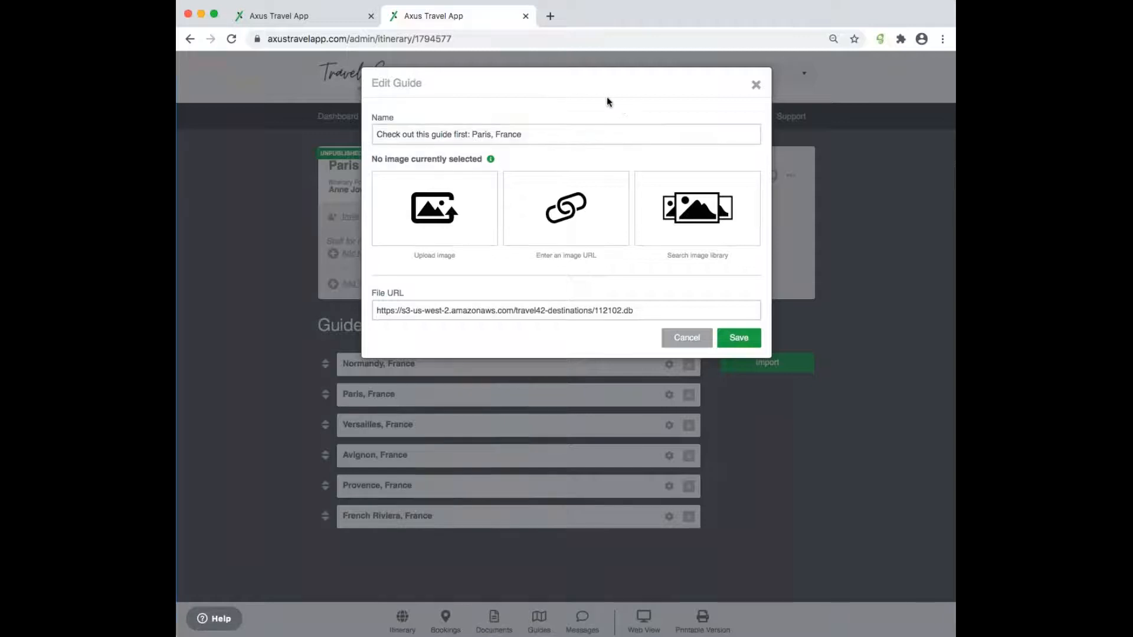
- Give the guide the Louvre pyramid photo from a 'paris' library search and save it
{"action": "left_click", "coordinate": [712, 222]}
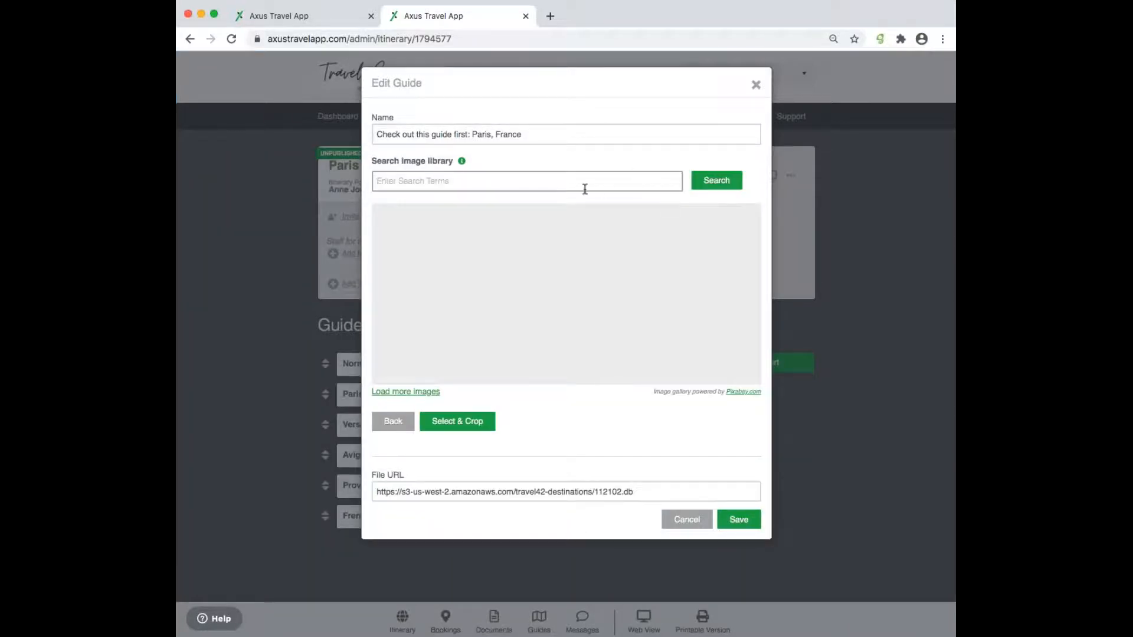
{"action": "type", "text": "paris"}
{"action": "left_click", "coordinate": [719, 184]}
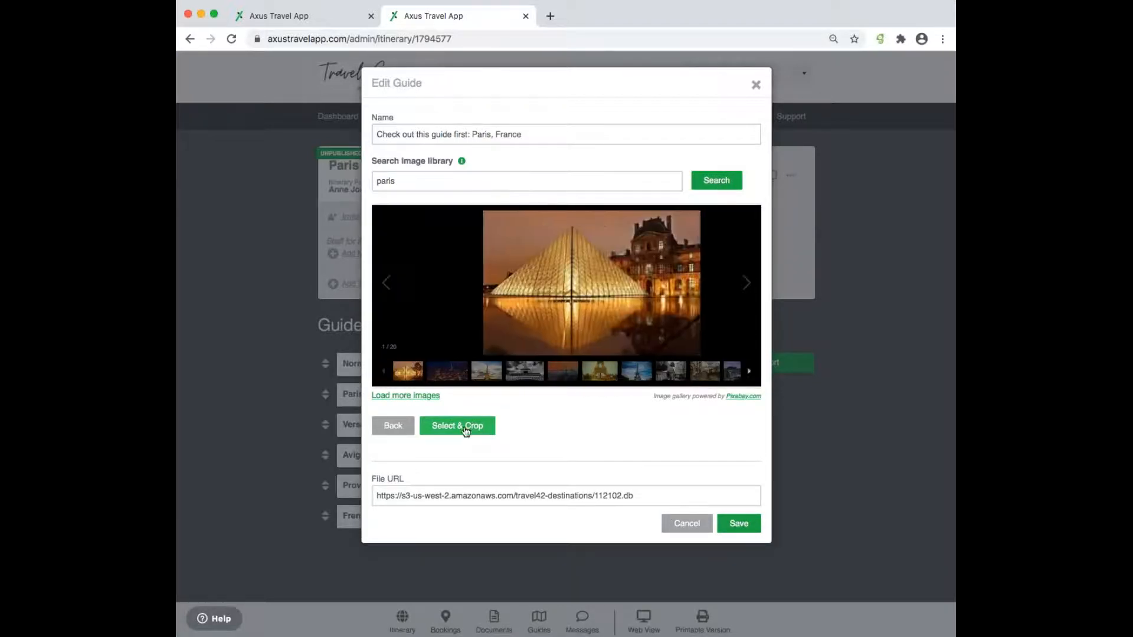
{"action": "left_click", "coordinate": [474, 426]}
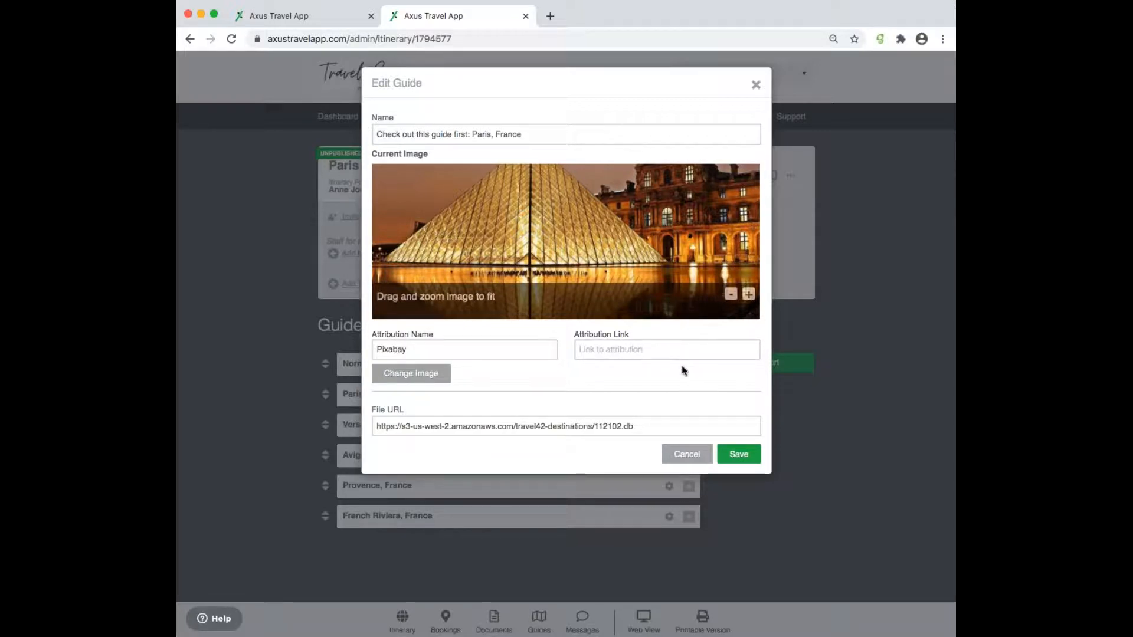
{"action": "left_click", "coordinate": [742, 455]}
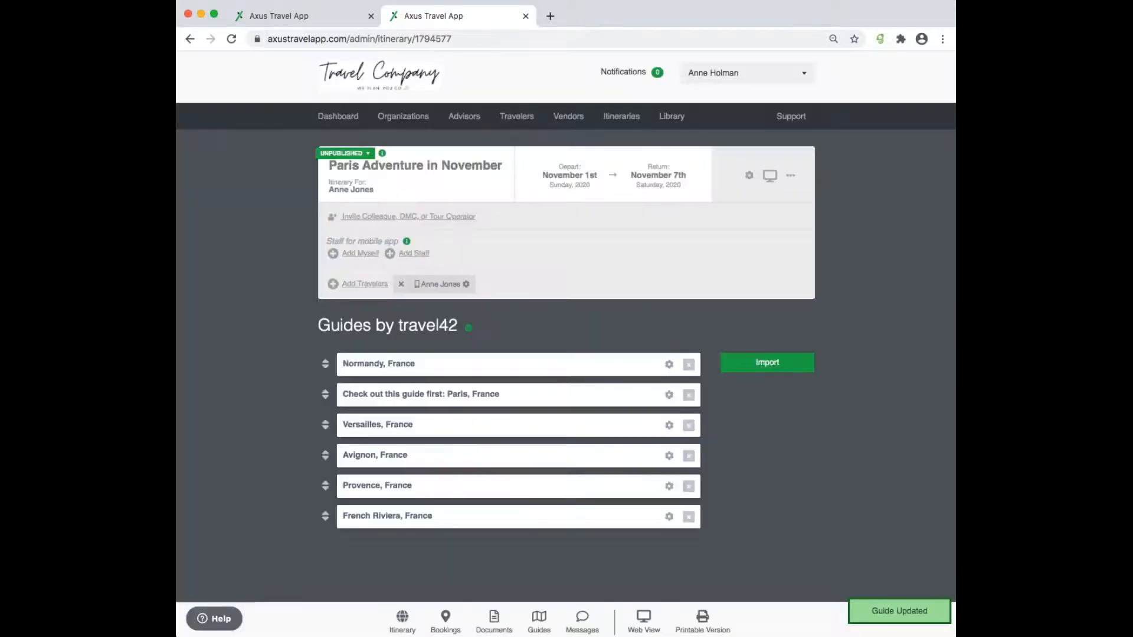
- Give the Provence guide the lavender-field photo from a 'provence' library search, recropped, and save
{"action": "left_click", "coordinate": [669, 486]}
{"action": "left_click", "coordinate": [701, 239]}
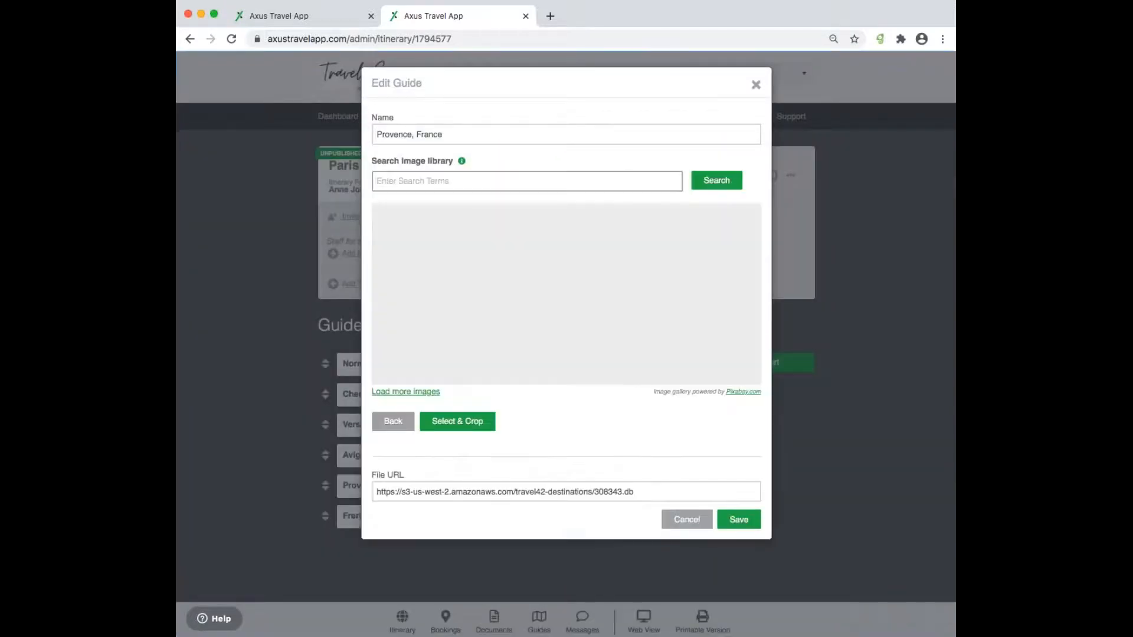
{"action": "type", "text": "provence"}
{"action": "left_click", "coordinate": [720, 182]}
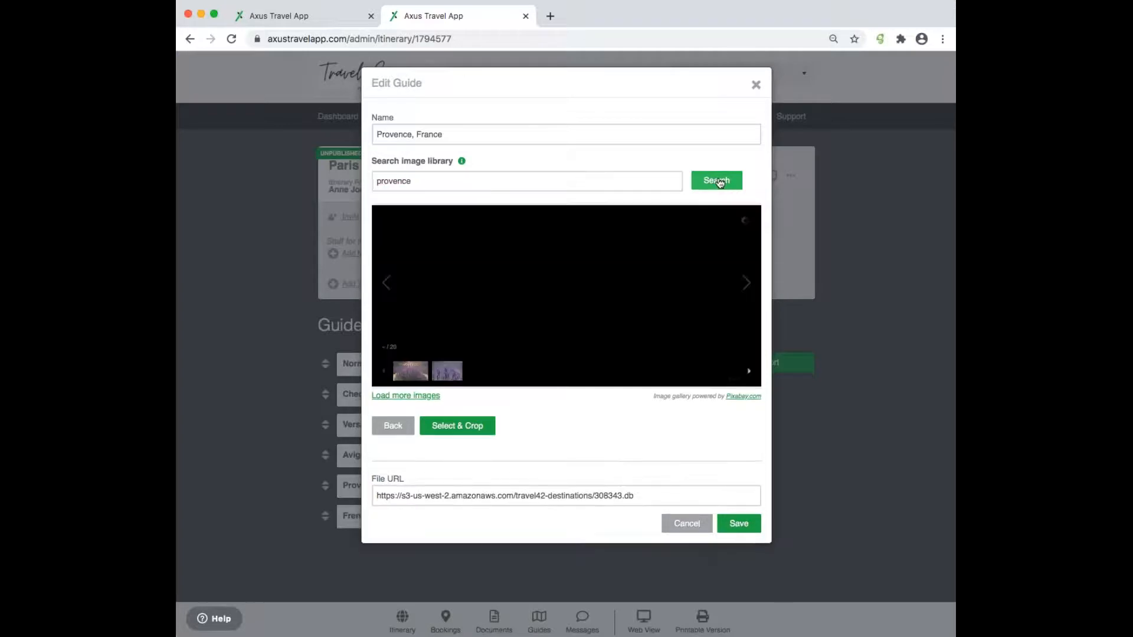
{"action": "left_click", "coordinate": [470, 425]}
{"action": "left_click_drag", "start_coordinate": [659, 233], "coordinate": [660, 267]}
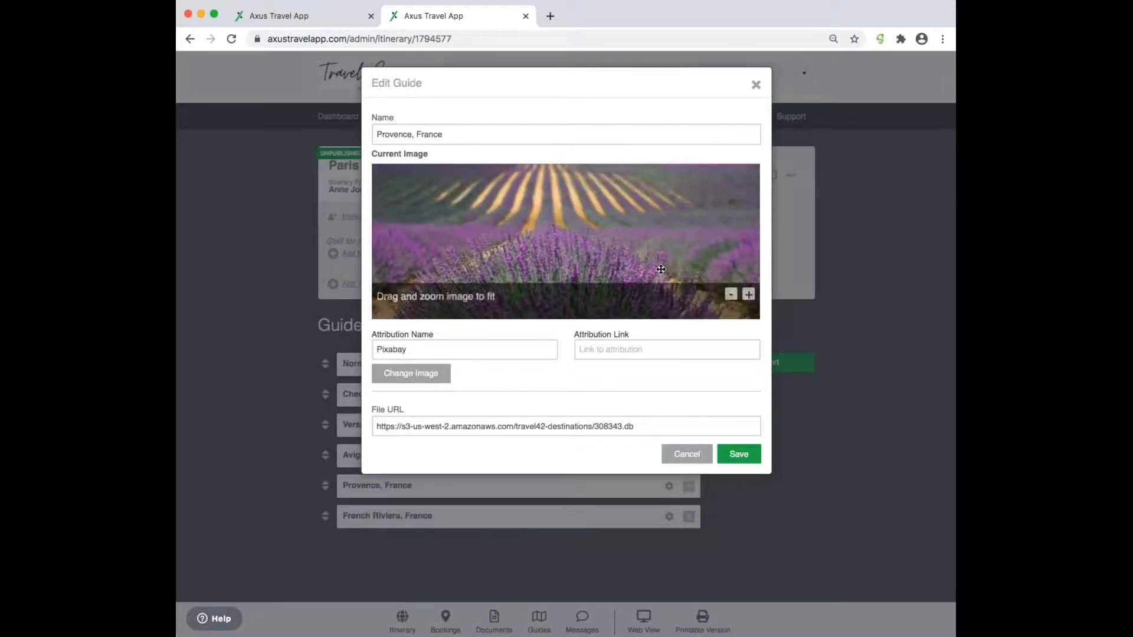
{"action": "left_click", "coordinate": [744, 460]}
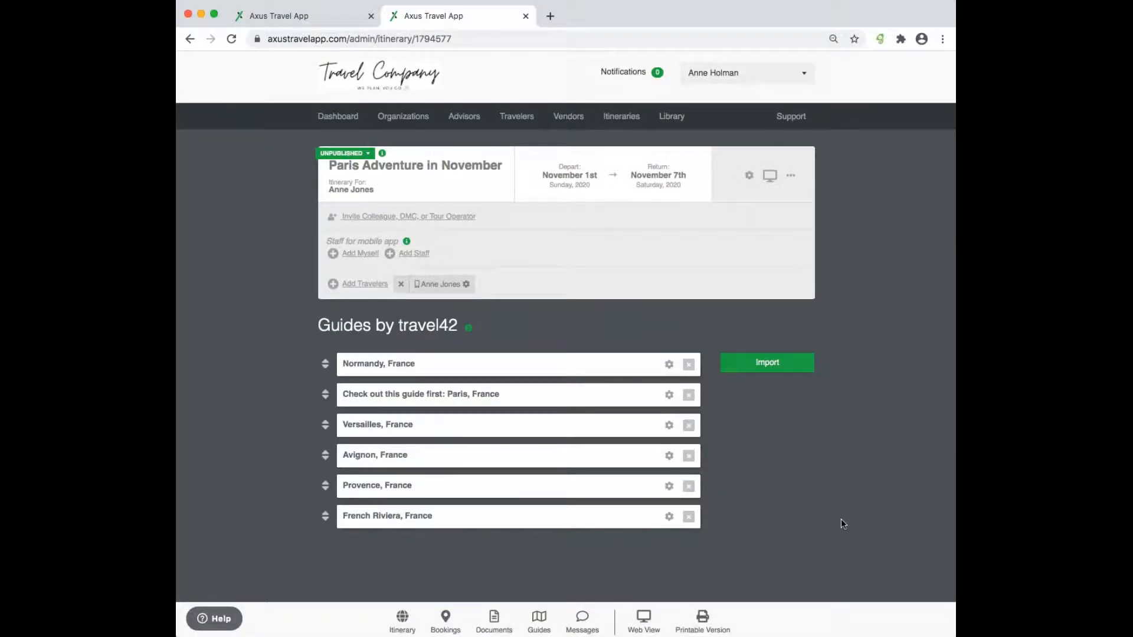
- In the itinerary's bookings, insert a new booking above the Passport Validity Reminder
{"action": "left_click", "coordinate": [445, 620]}
{"action": "scroll", "coordinate": [578, 492], "scroll_direction": "down", "scroll_amount": 3}
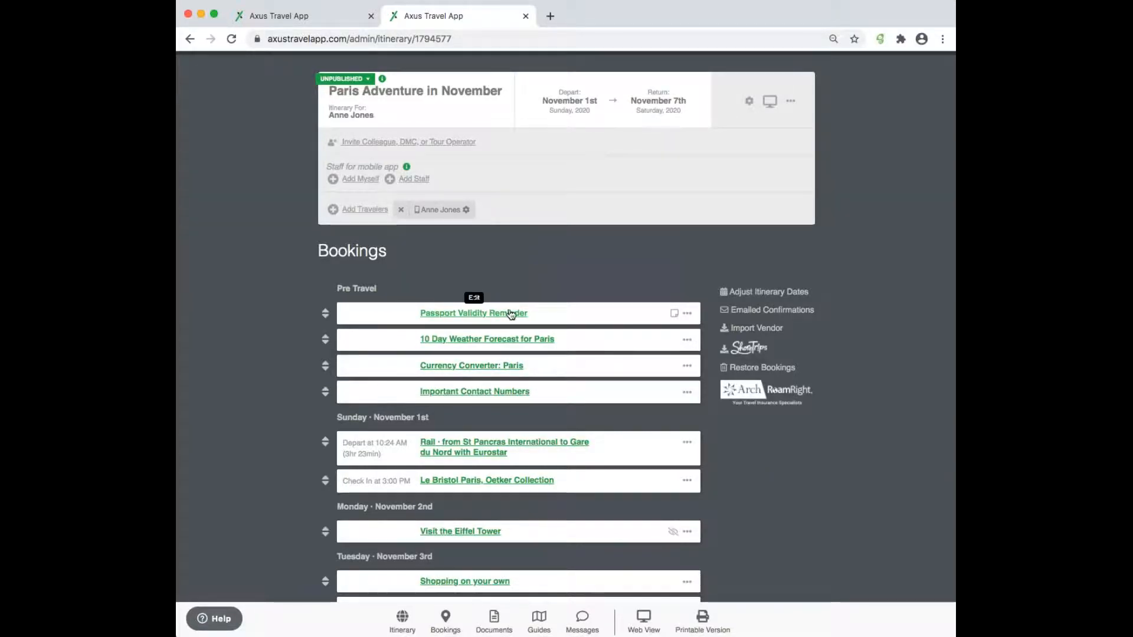
{"action": "left_click", "coordinate": [688, 314]}
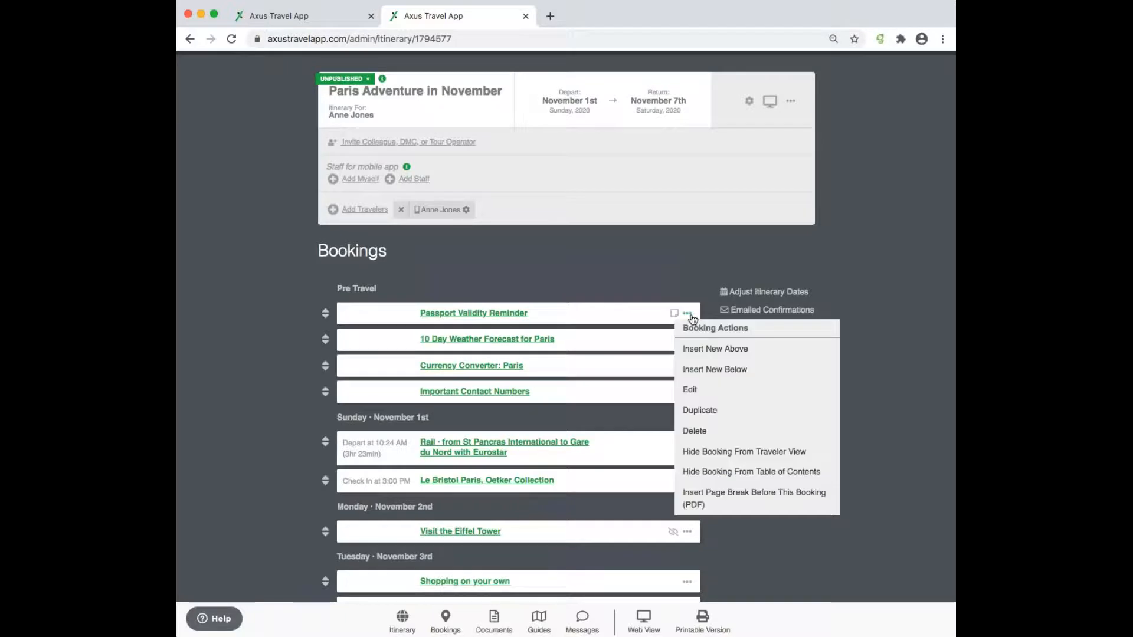
{"action": "left_click", "coordinate": [711, 350]}
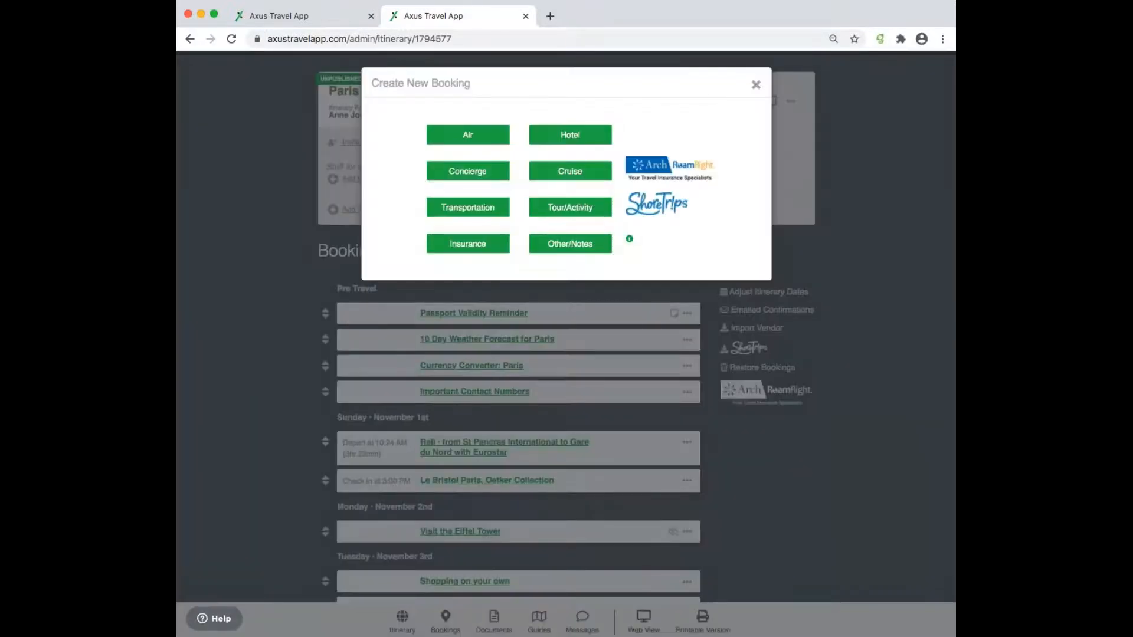
- Make the new booking an Other/Notes entry titled 'Terms & Conditions'
{"action": "left_click", "coordinate": [587, 251]}
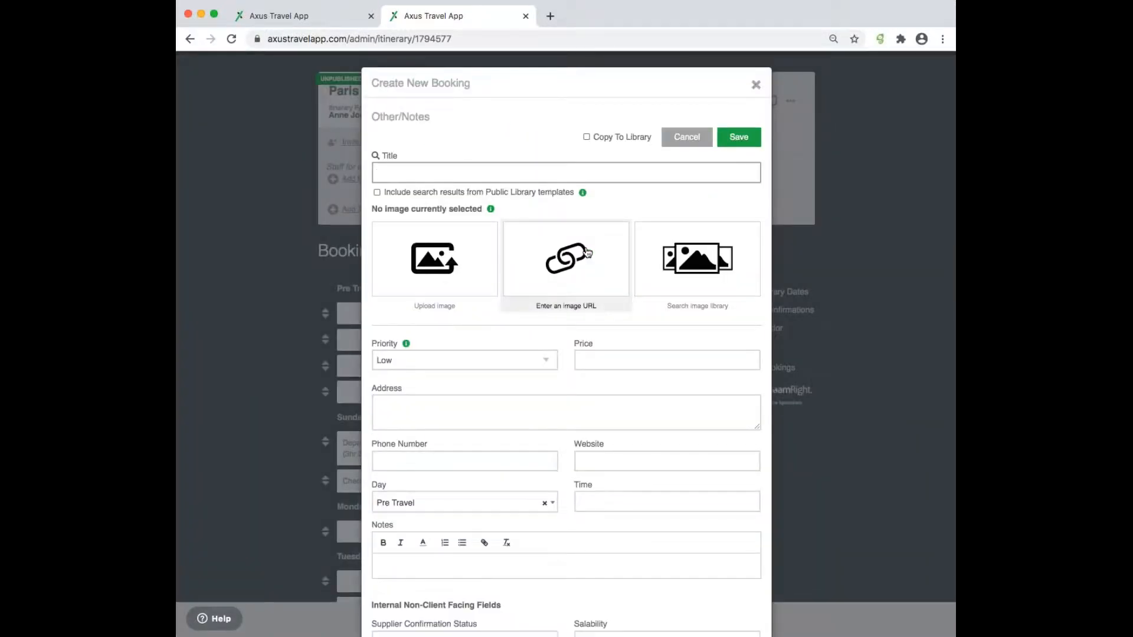
{"action": "type", "text": "Terms & Conditions"}
{"action": "left_click", "coordinate": [514, 108]}
{"action": "scroll", "coordinate": [534, 352], "scroll_direction": "down", "scroll_amount": 3}
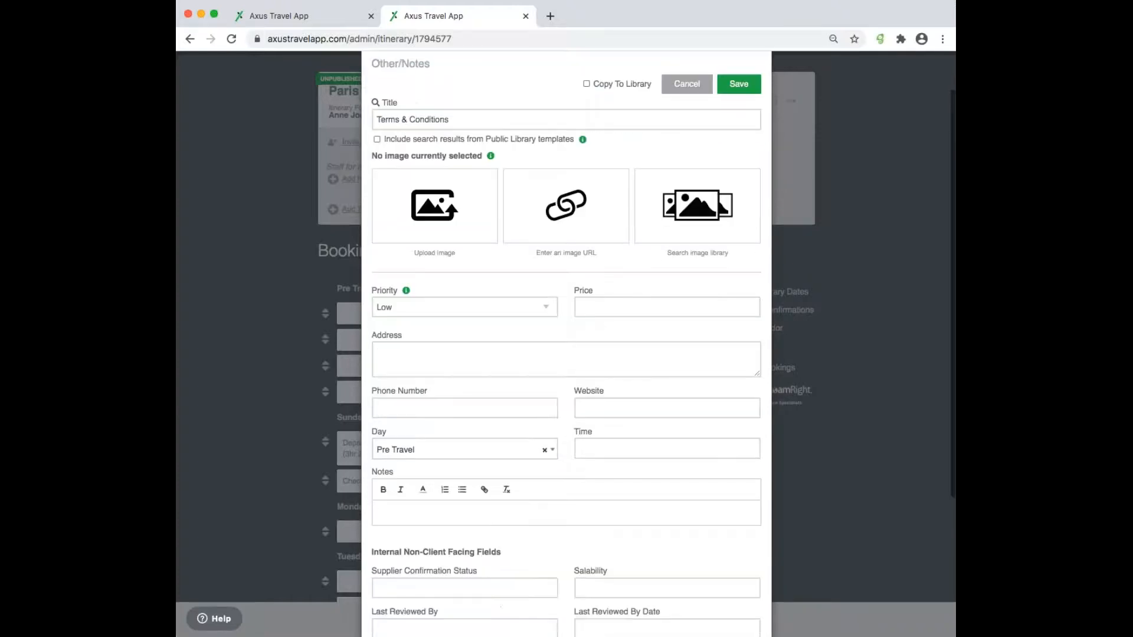
{"action": "scroll", "coordinate": [459, 125], "scroll_direction": "up", "scroll_amount": 2}
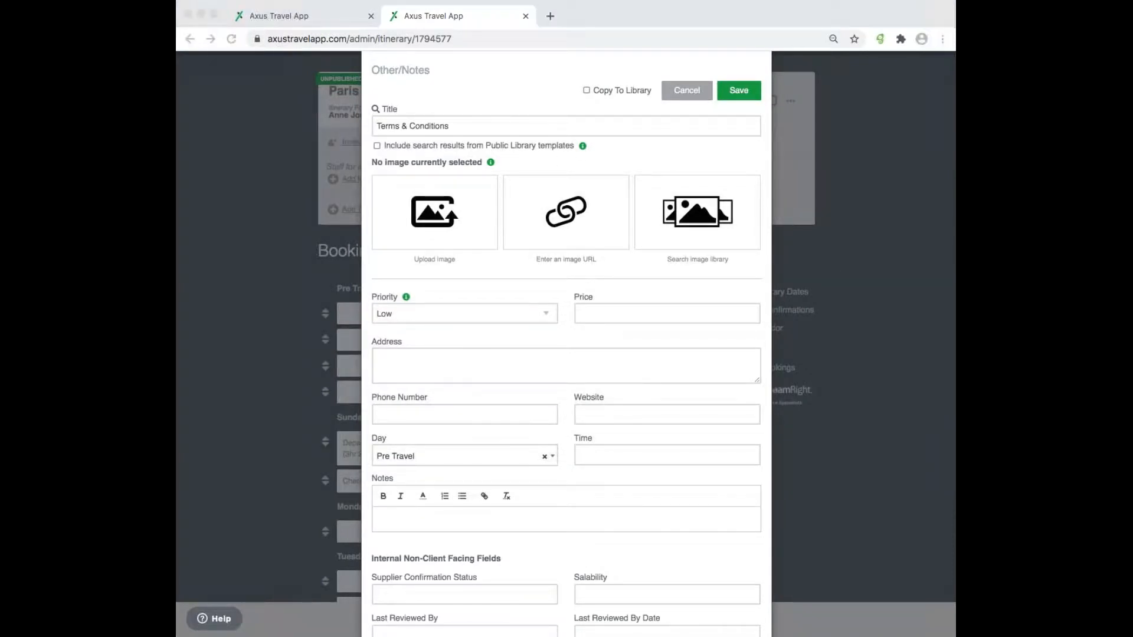
- Paste the prepared terms sentence into Notes and add the line 'Click HERE for signed Terms doc.'
{"action": "left_click", "coordinate": [439, 524]}
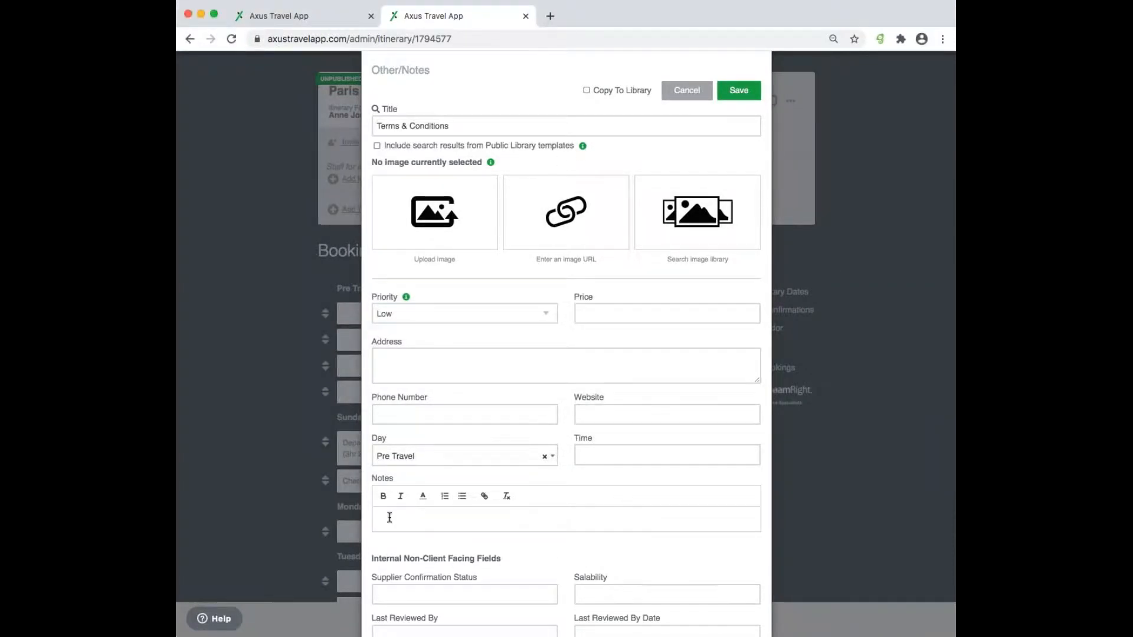
{"action": "type", "text": "add content or hyperlink to signed Terms & Conditions document"}
{"action": "key", "text": "BackSpace"}
{"action": "key", "text": "BackSpace"}
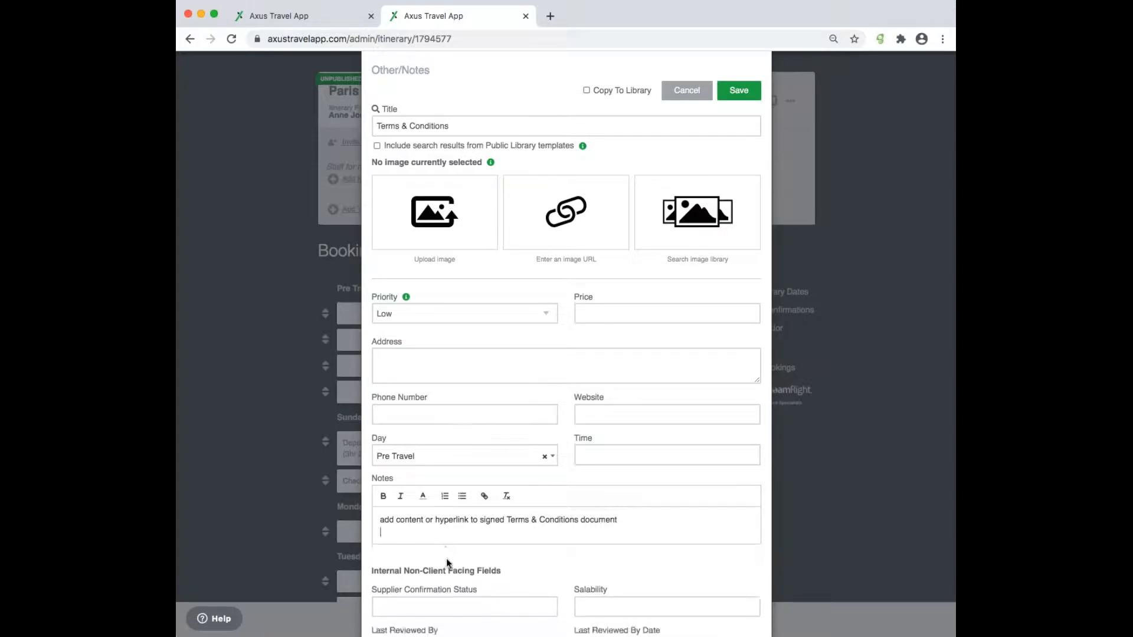
{"action": "left_click", "coordinate": [658, 521]}
{"action": "key", "text": "Return"}
{"action": "key", "text": "Return"}
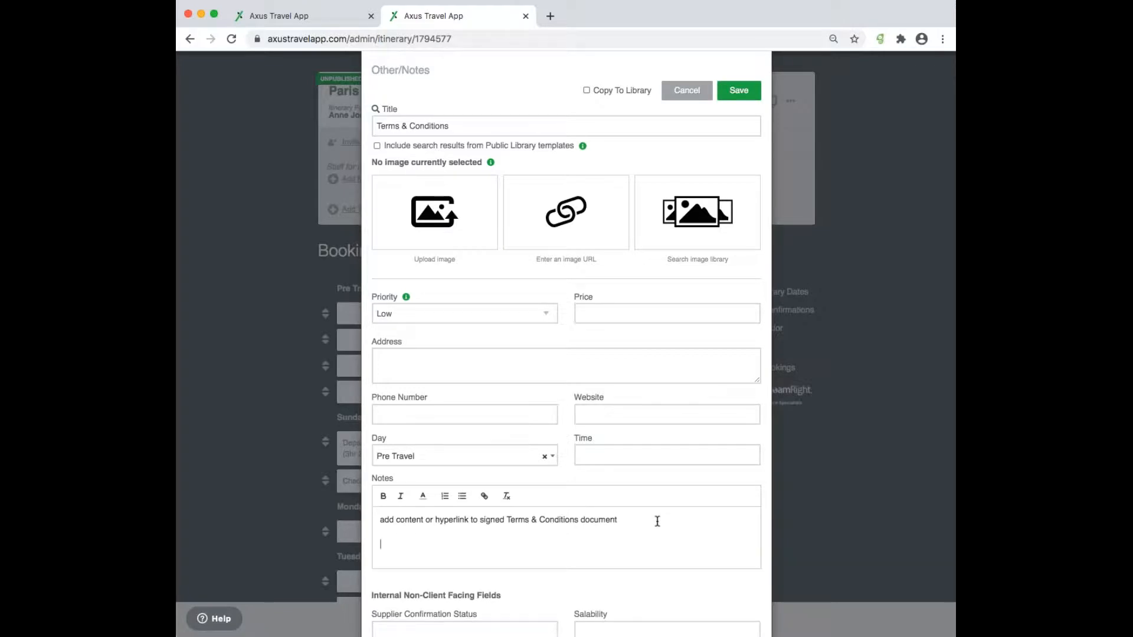
{"action": "type", "text": "Click HERE for signed Terms doc."}
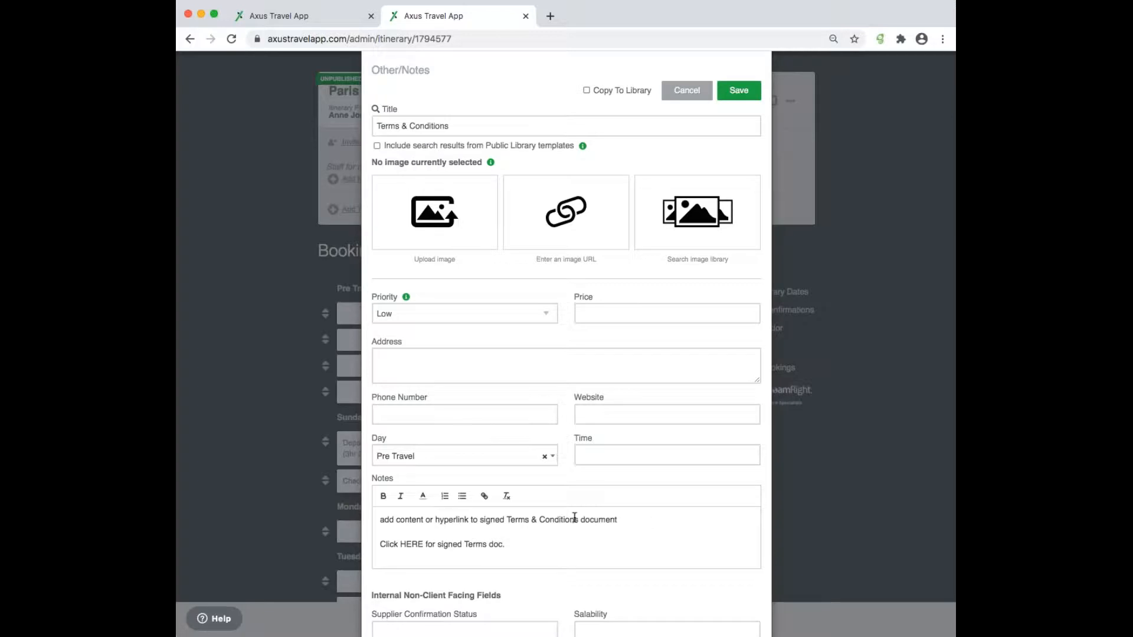
{"action": "left_click_drag", "start_coordinate": [400, 544], "coordinate": [424, 544]}
{"action": "left_click", "coordinate": [485, 498]}
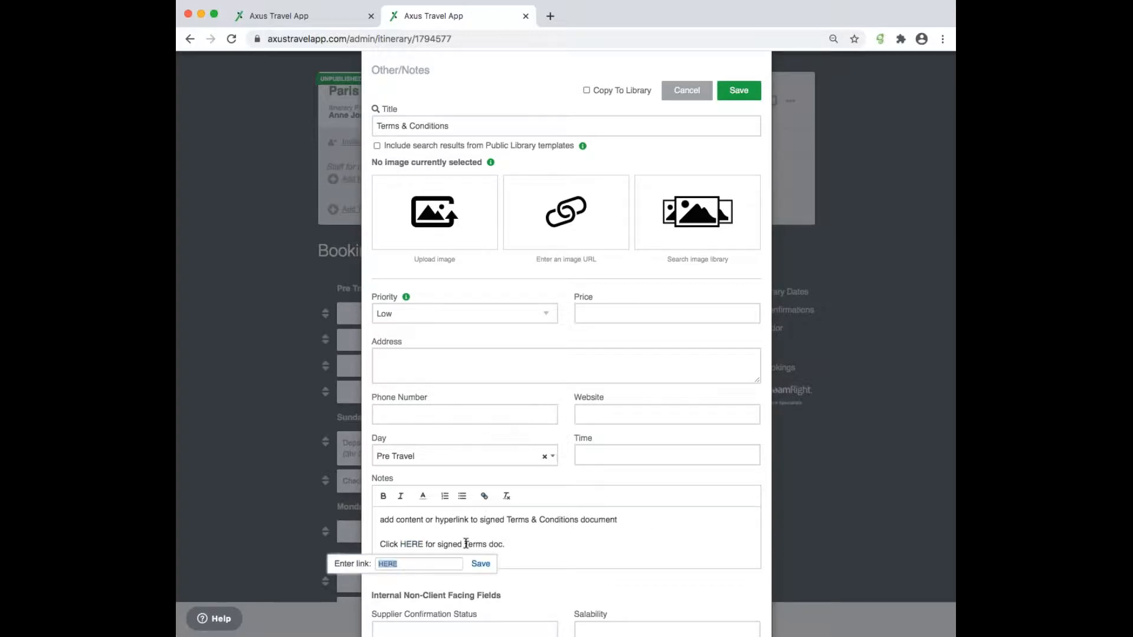
{"action": "key", "text": "BackSpace"}
{"action": "key", "text": "BackSpace"}
{"action": "key", "text": "BackSpace"}
{"action": "type", "text": "www.axustravelapp.com"}
{"action": "left_click", "coordinate": [480, 564]}
{"action": "left_click", "coordinate": [598, 525]}
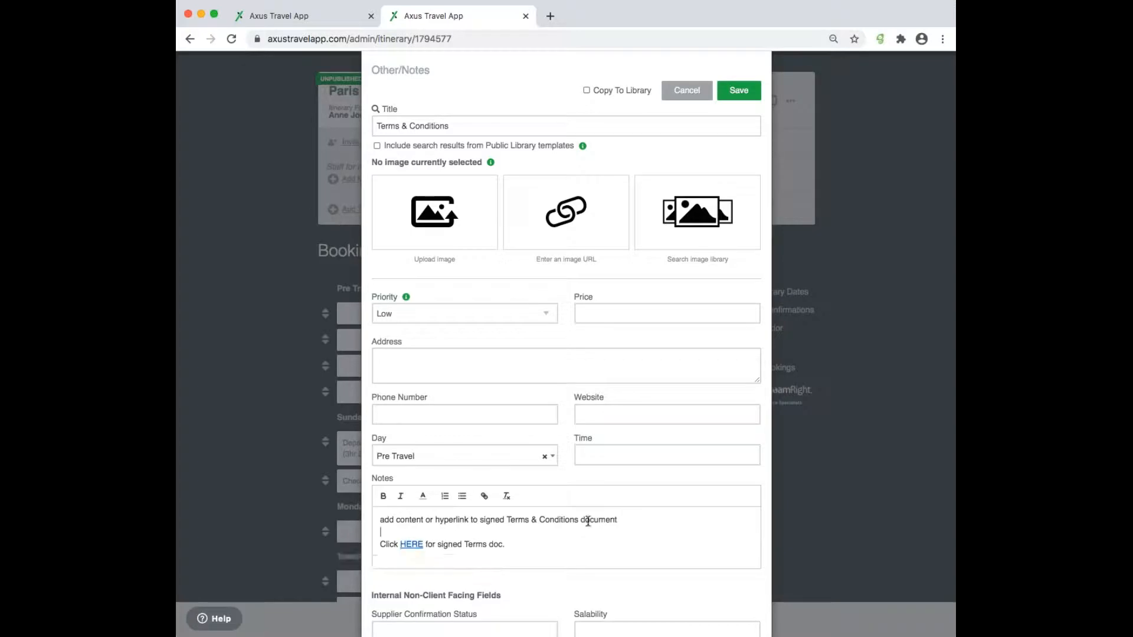
{"action": "scroll", "coordinate": [534, 495], "scroll_direction": "up", "scroll_amount": 1}
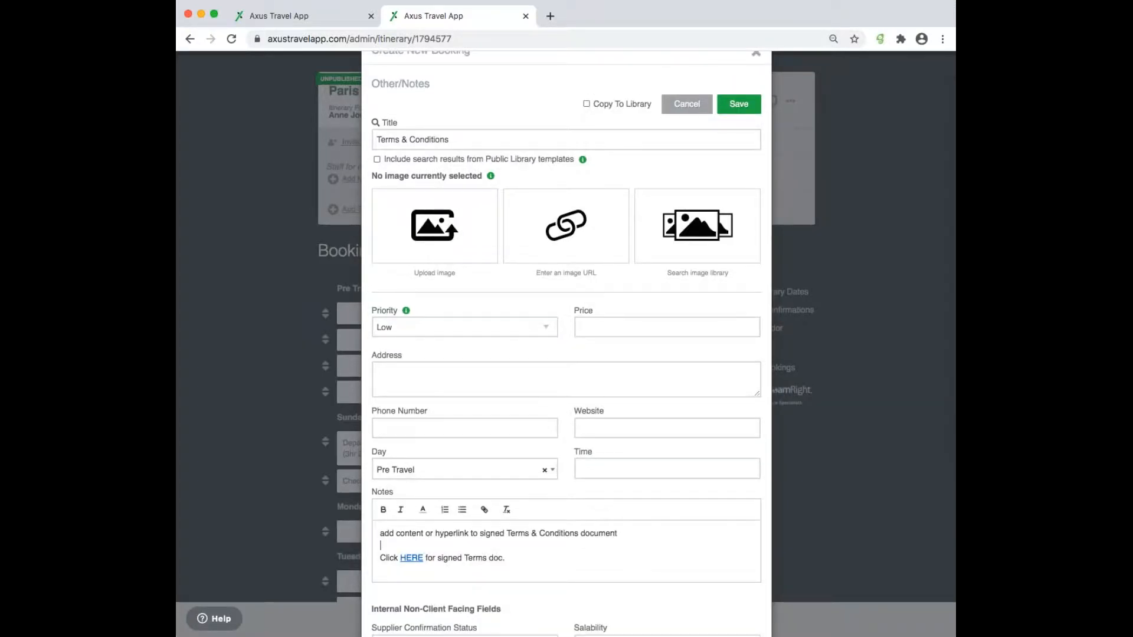
{"action": "scroll", "coordinate": [608, 339], "scroll_direction": "down", "scroll_amount": 1}
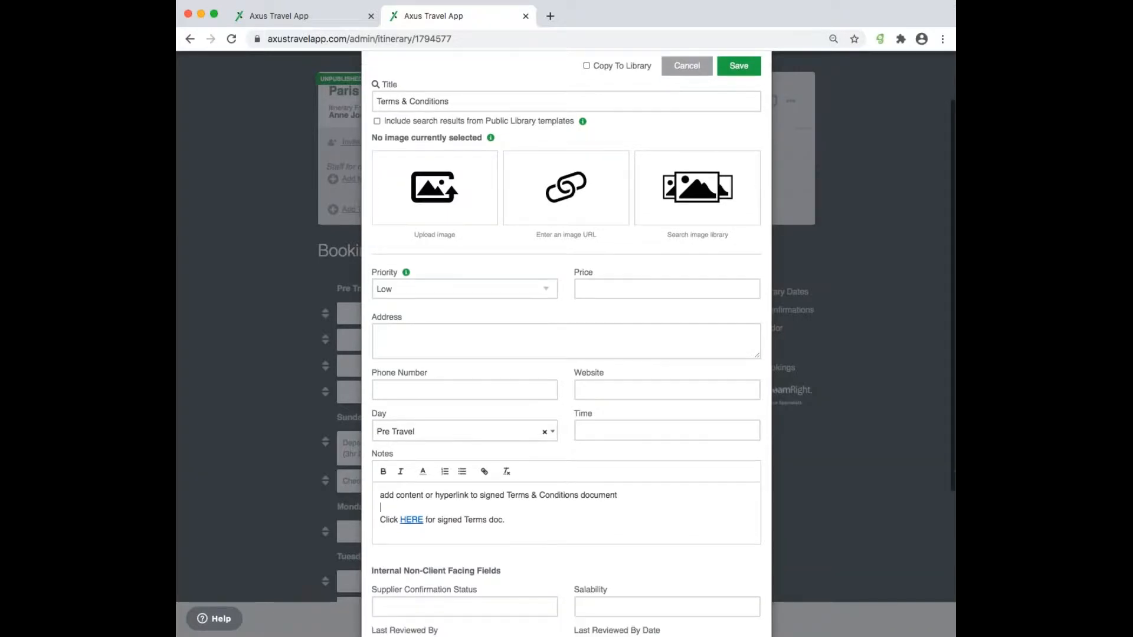
{"action": "scroll", "coordinate": [608, 339], "scroll_direction": "up", "scroll_amount": 2}
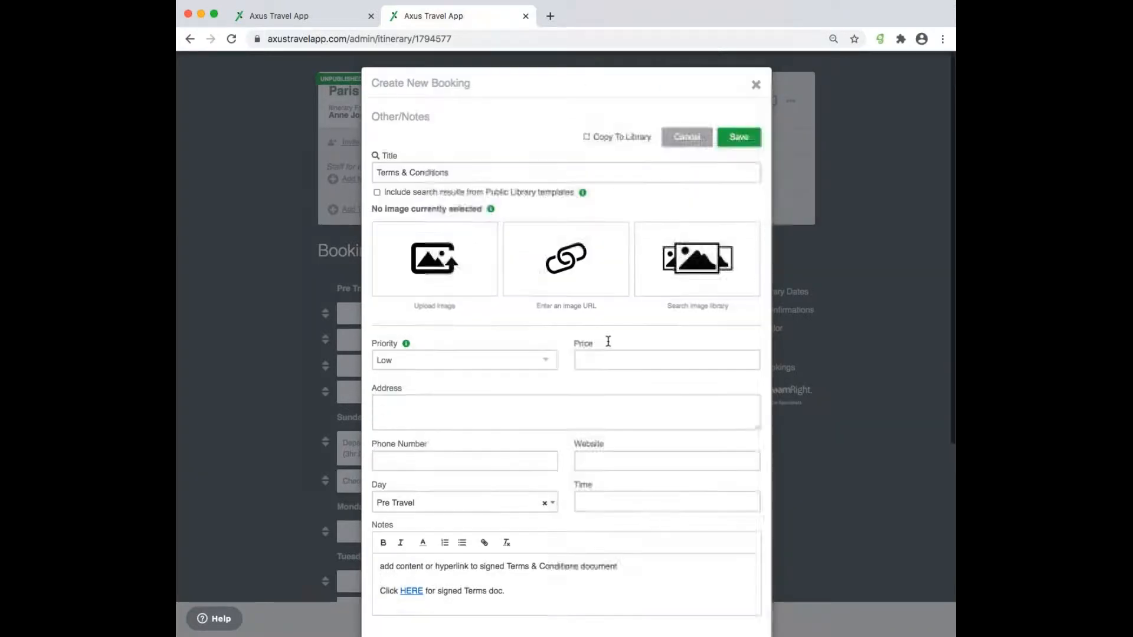
- Save the Terms & Conditions booking and find it in the traveler web view
{"action": "left_click", "coordinate": [740, 139]}
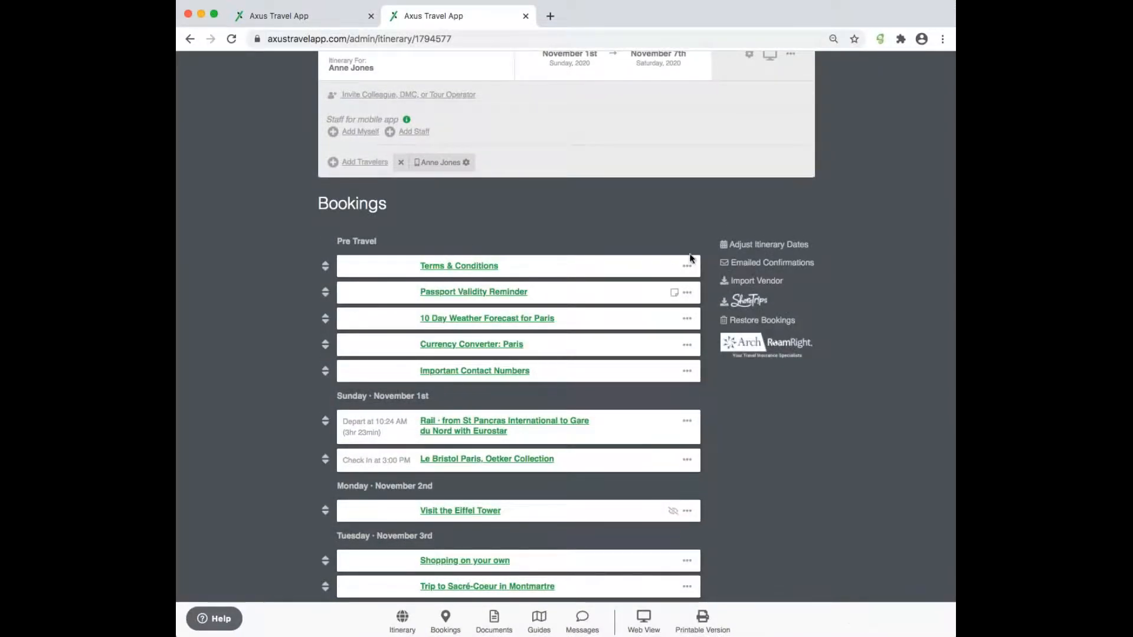
{"action": "scroll", "coordinate": [641, 120], "scroll_direction": "up", "scroll_amount": 3}
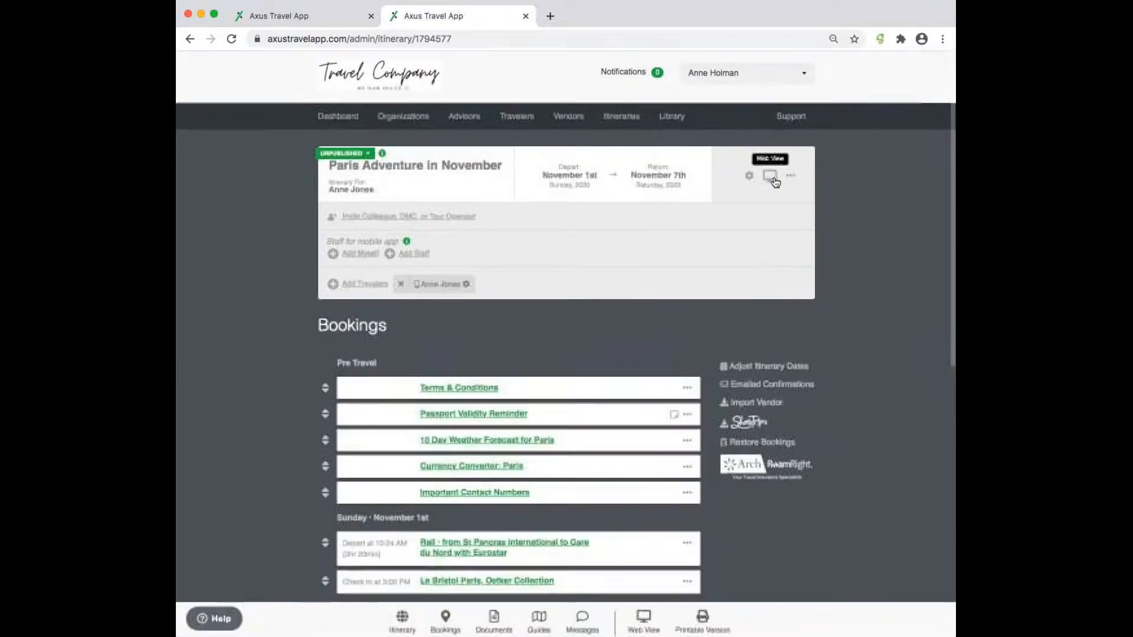
{"action": "left_click", "coordinate": [770, 183]}
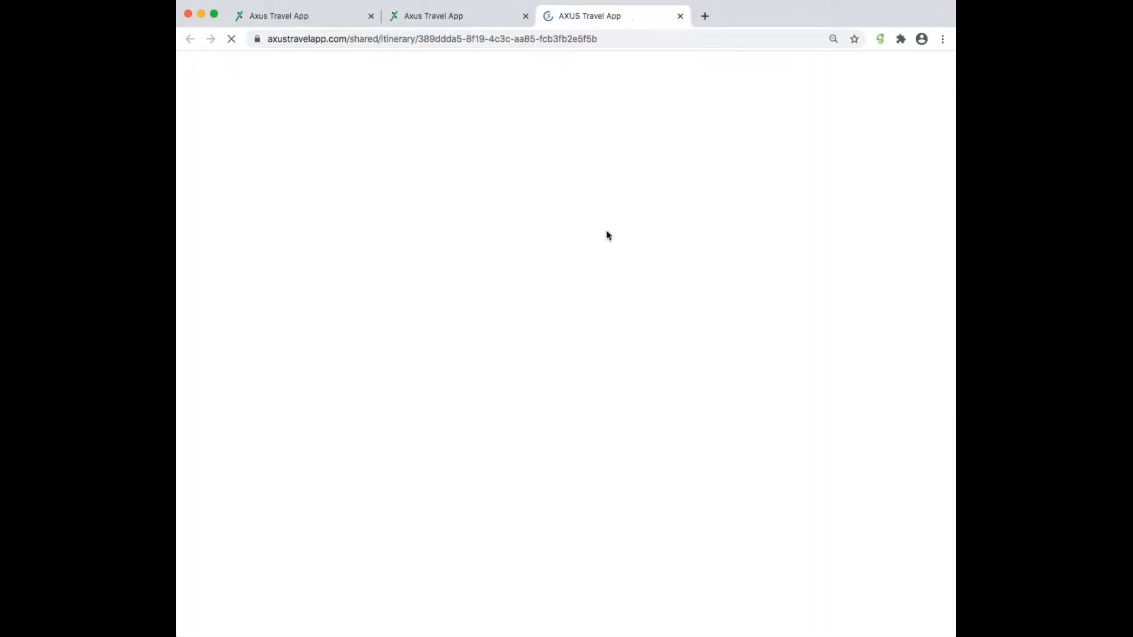
{"action": "scroll", "coordinate": [328, 620], "scroll_direction": "down", "scroll_amount": 7}
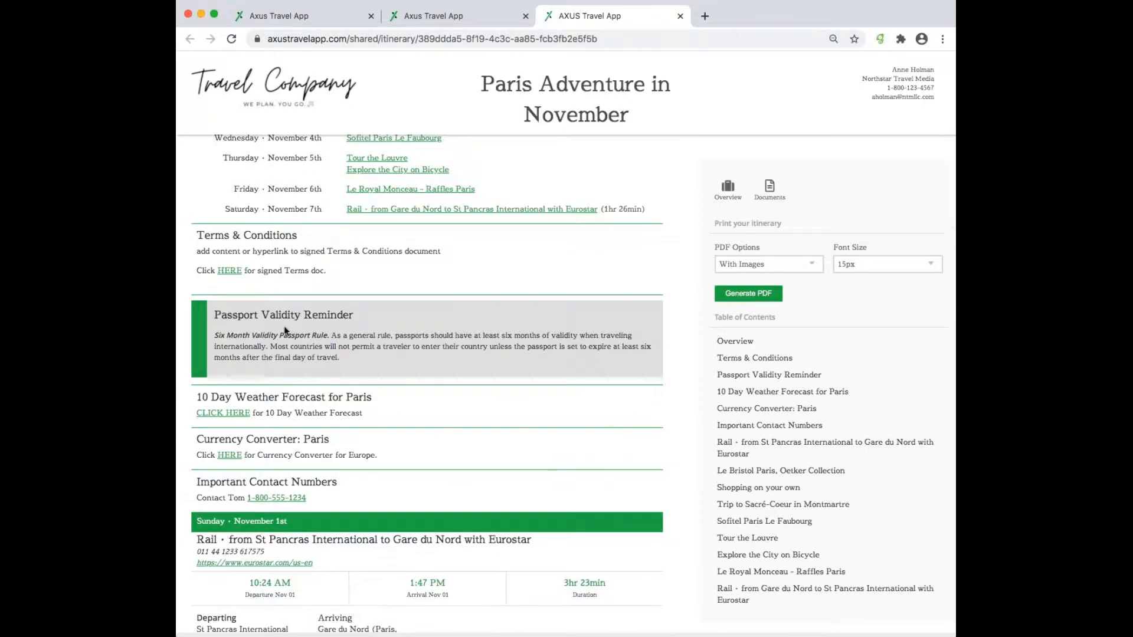
- Close the Edit Profile tab
{"action": "left_click", "coordinate": [353, 19]}
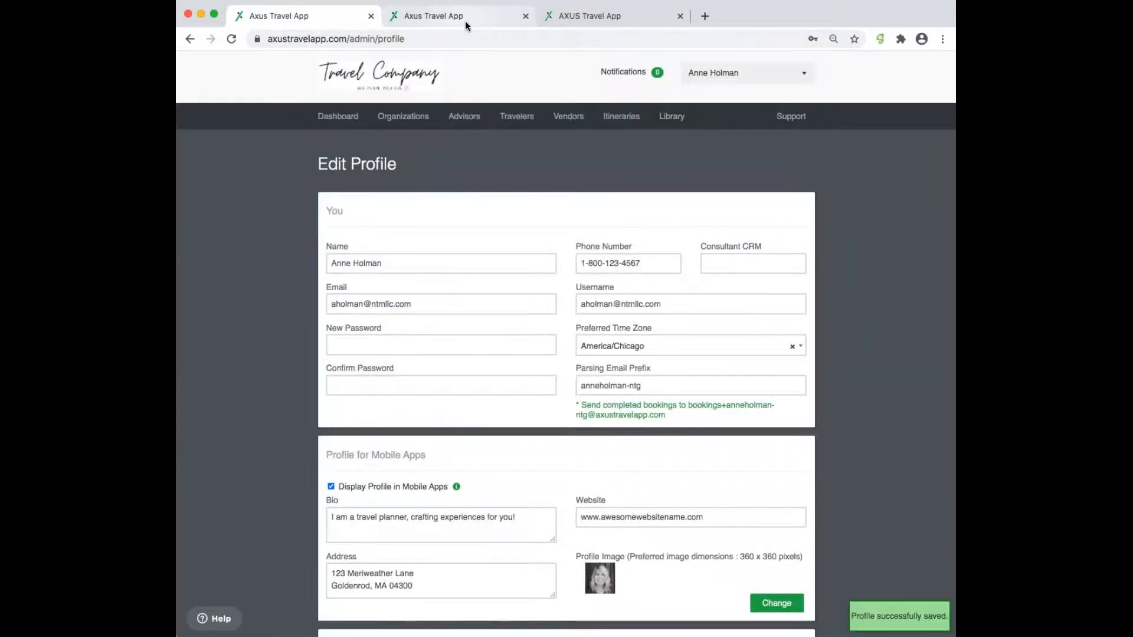
{"action": "left_click", "coordinate": [465, 21]}
{"action": "left_click", "coordinate": [371, 16]}
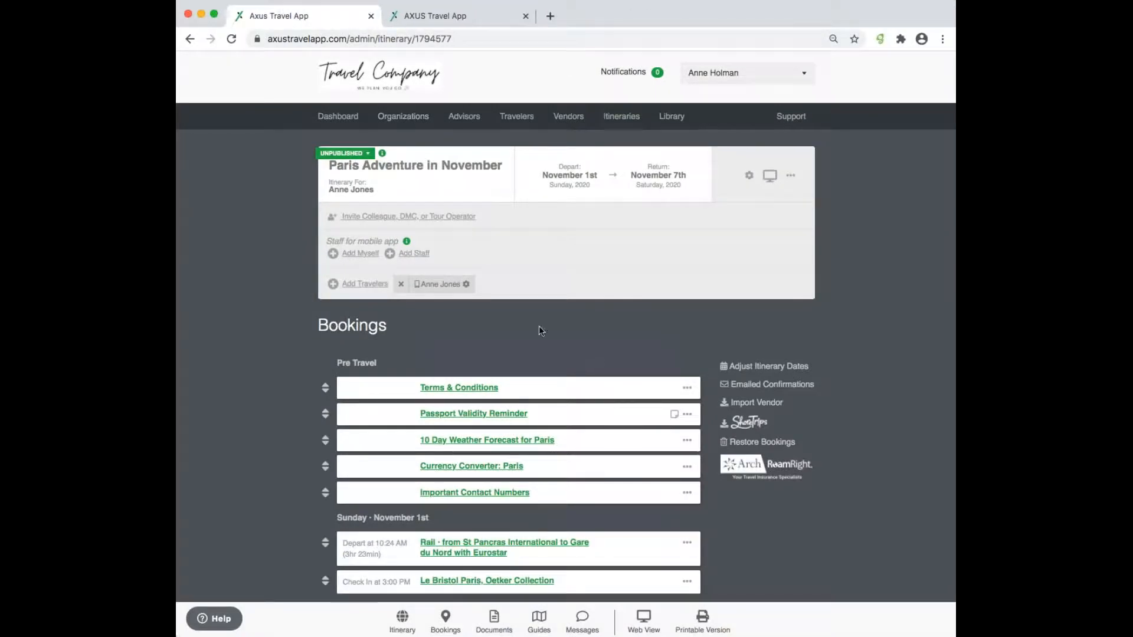
- Set the Terms & Conditions booking's priority to High and save
{"action": "left_click", "coordinate": [482, 390]}
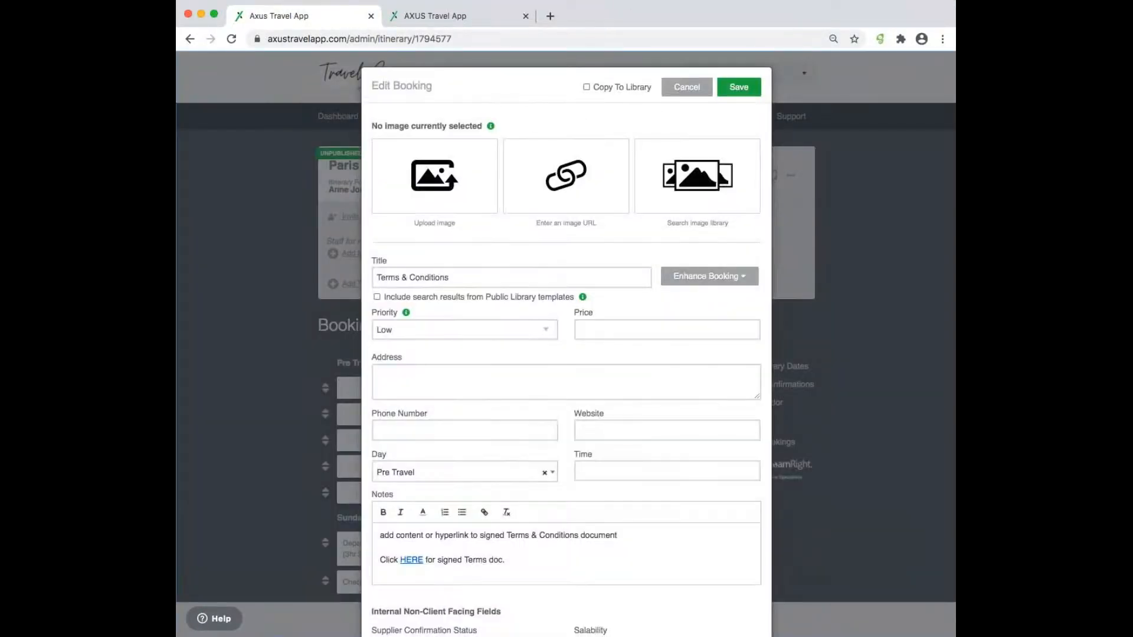
{"action": "left_click", "coordinate": [493, 341]}
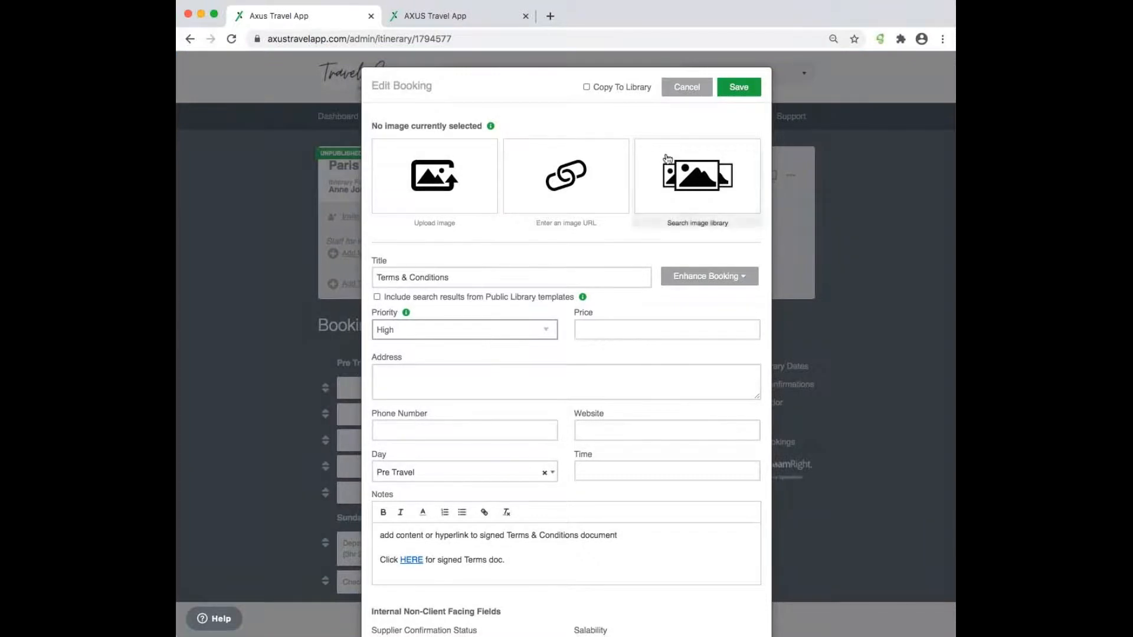
{"action": "left_click", "coordinate": [738, 87]}
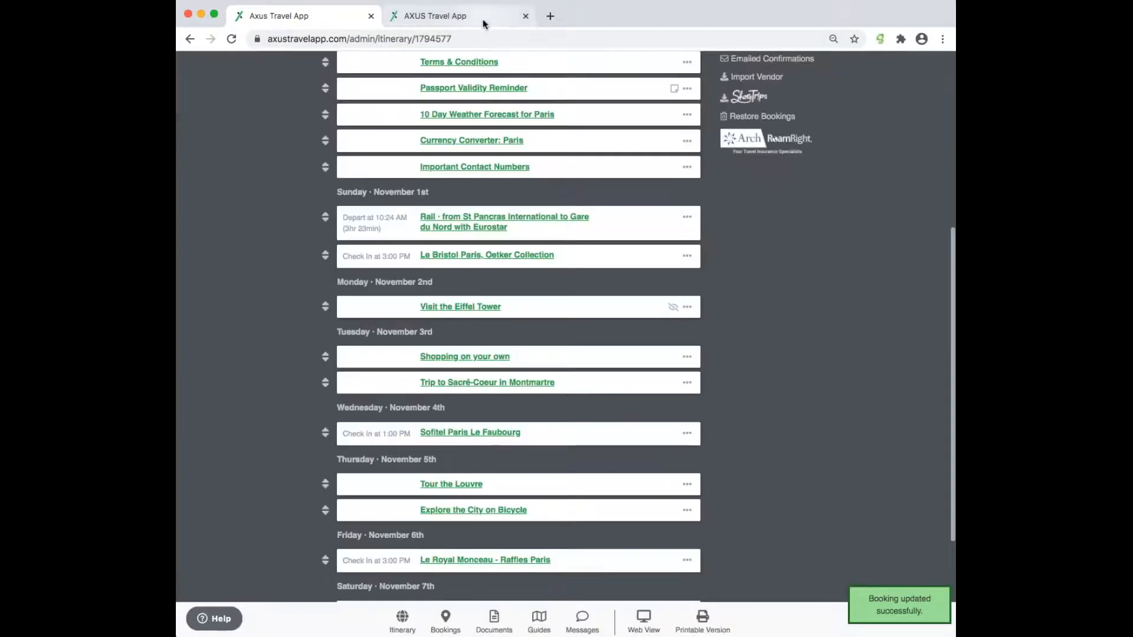
- Reload the web view to see the highlighted Terms & Conditions note, then return to the editor
{"action": "left_click", "coordinate": [484, 24]}
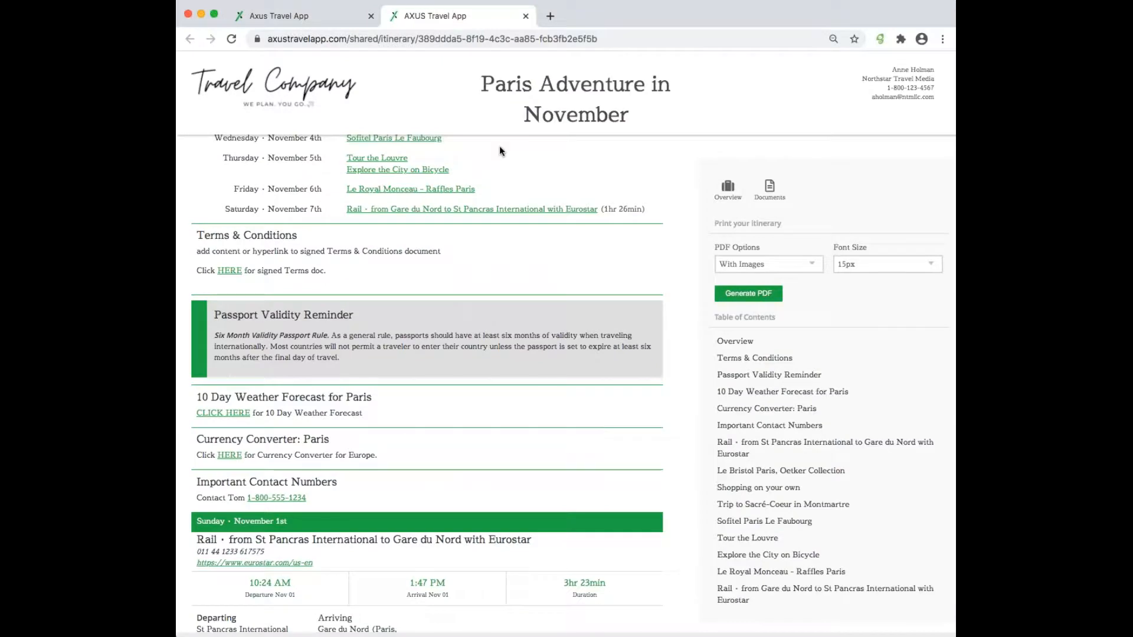
{"action": "key", "text": "super+r"}
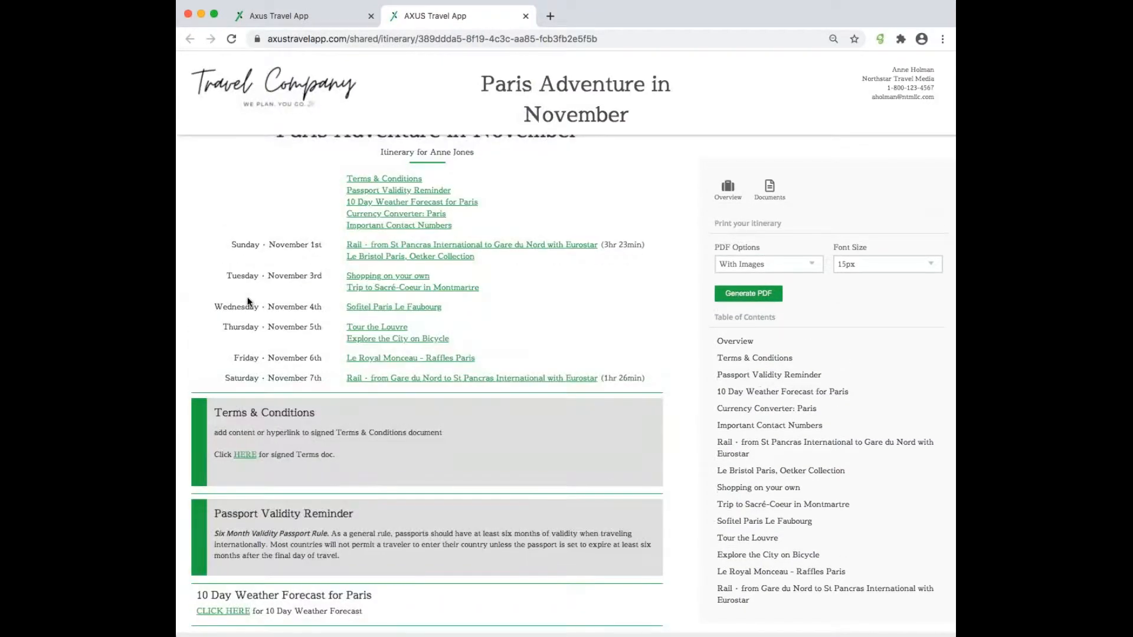
{"action": "scroll", "coordinate": [355, 406], "scroll_direction": "down", "scroll_amount": 2}
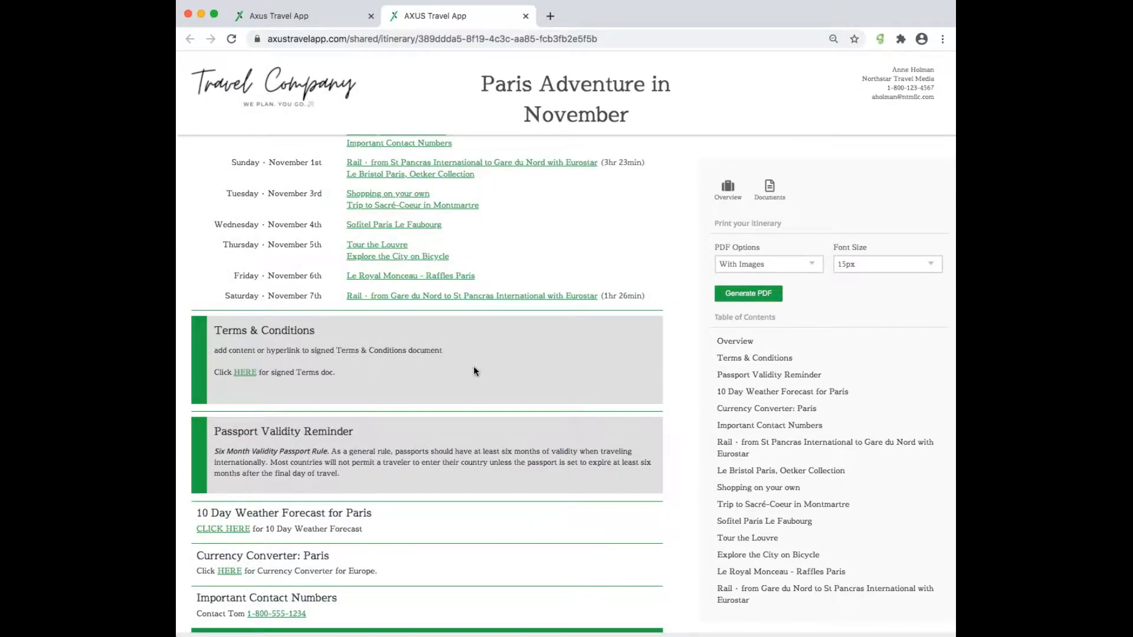
{"action": "scroll", "coordinate": [473, 365], "scroll_direction": "up", "scroll_amount": 1}
{"action": "scroll", "coordinate": [473, 366], "scroll_direction": "up", "scroll_amount": 1}
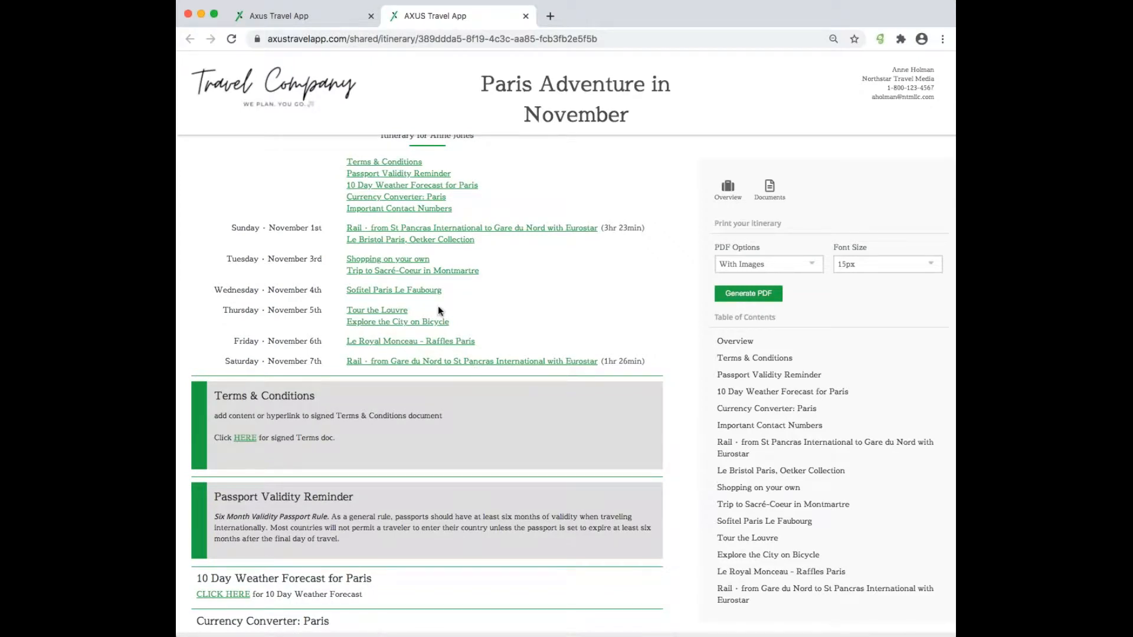
{"action": "left_click", "coordinate": [299, 16]}
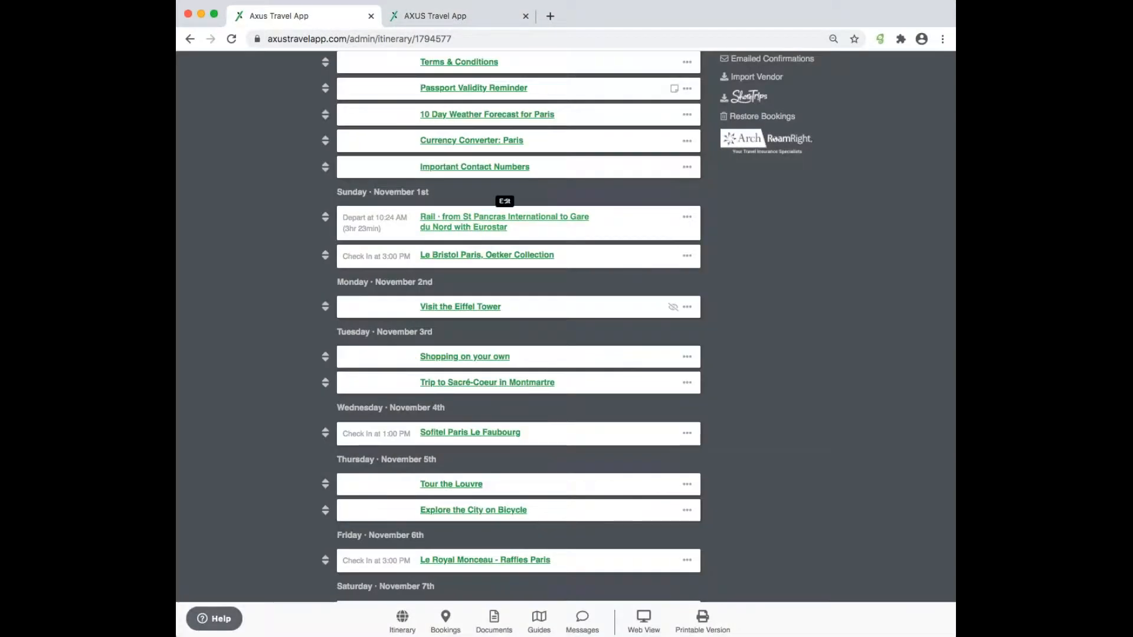
- Insert a new notes-type booking below Terms & Conditions
{"action": "scroll", "coordinate": [590, 295], "scroll_direction": "up", "scroll_amount": 5}
{"action": "left_click", "coordinate": [687, 227]}
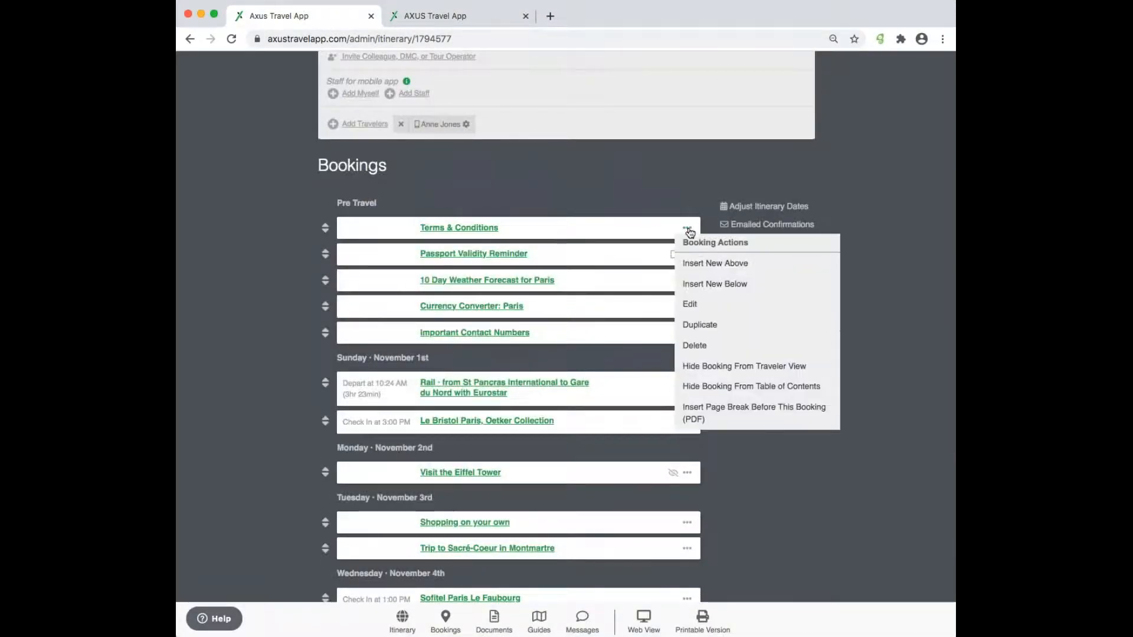
{"action": "left_click", "coordinate": [706, 285]}
{"action": "left_click", "coordinate": [567, 244]}
{"action": "key", "text": "super+Tab"}
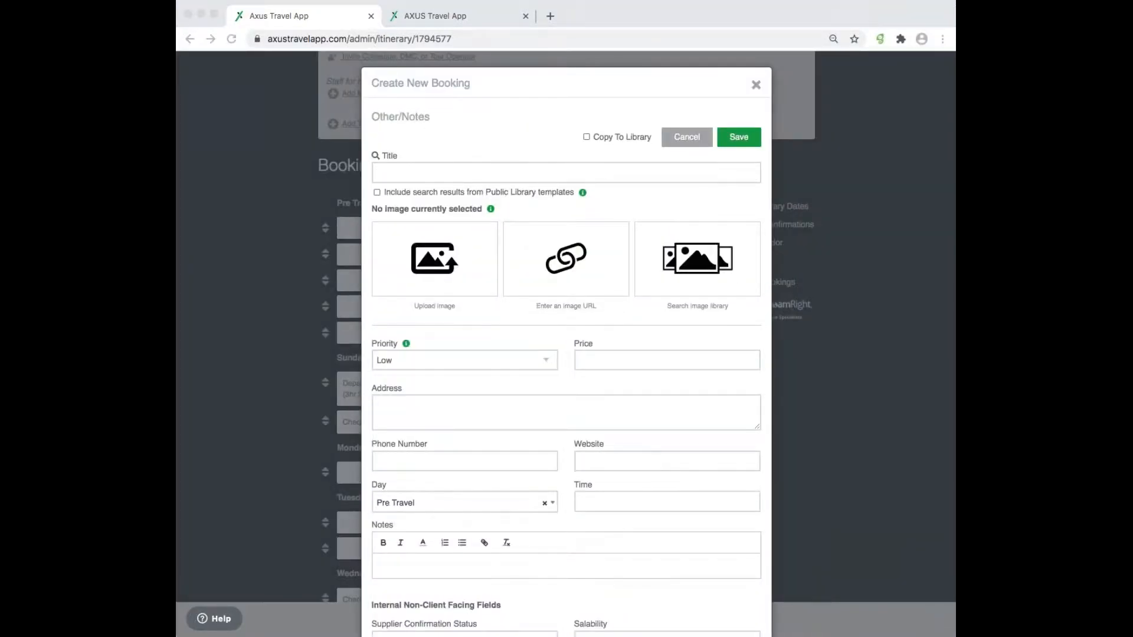
- Title it with the pasted DOCUMENTS reminder sentence, save, and drag it above Terms & Conditions
{"action": "left_click", "coordinate": [446, 173]}
{"action": "type", "text": "\"Reminder: go to DOCUMENTS section in app for signed Terms & Conditions\""}
{"action": "left_click", "coordinate": [387, 171]}
{"action": "key", "text": "BackSpace"}
{"action": "left_click", "coordinate": [688, 172]}
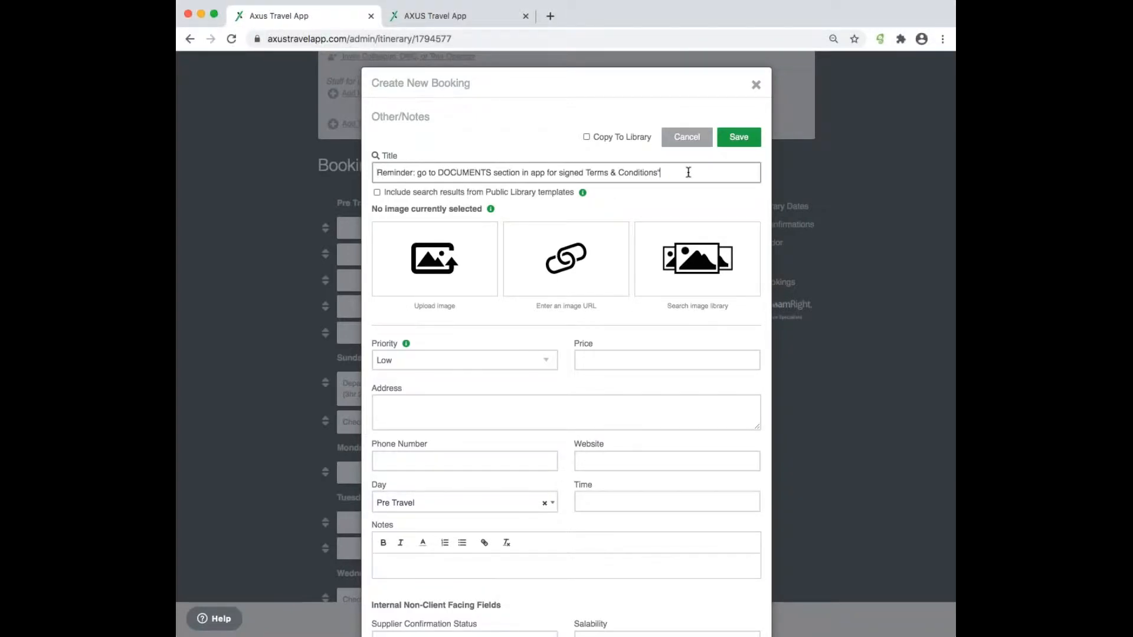
{"action": "left_click", "coordinate": [494, 94]}
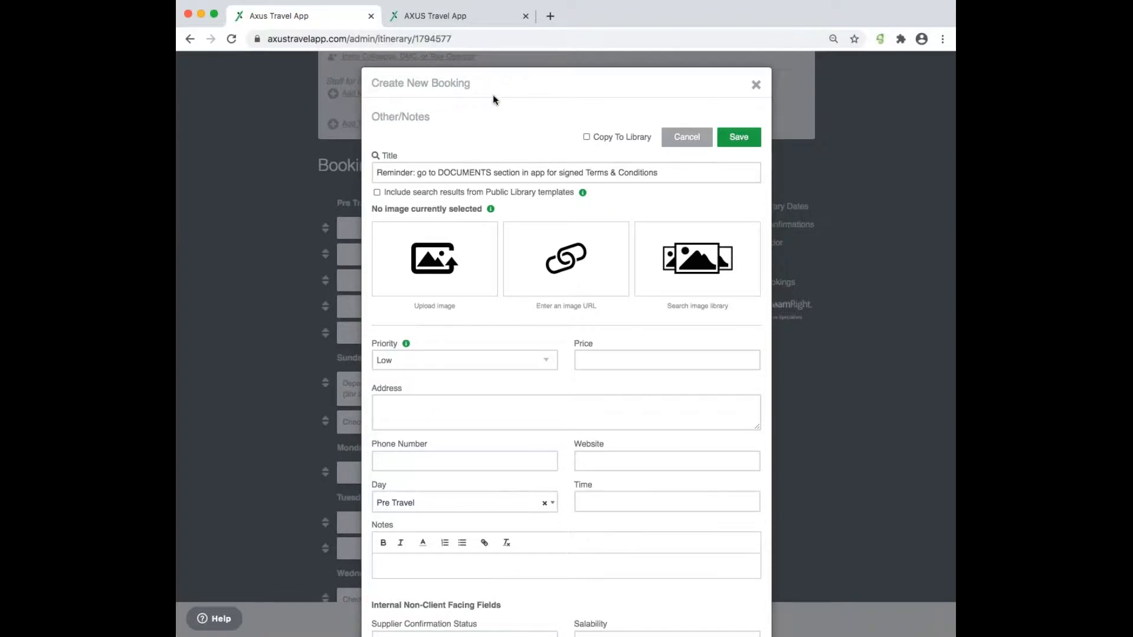
{"action": "left_click", "coordinate": [739, 137]}
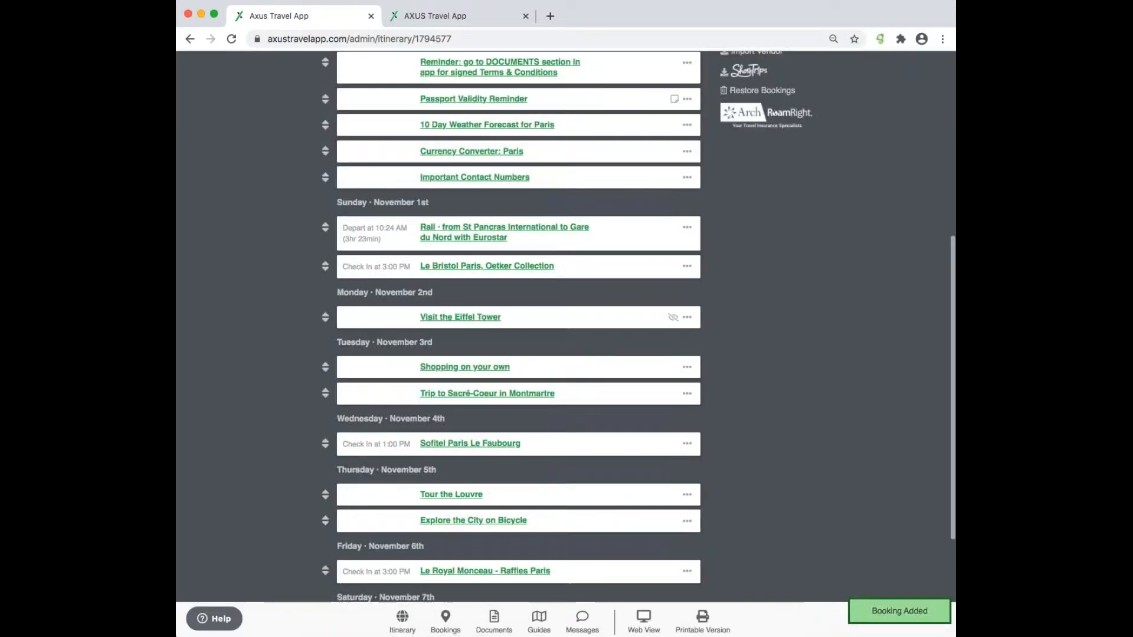
{"action": "left_click_drag", "start_coordinate": [326, 208], "coordinate": [325, 177]}
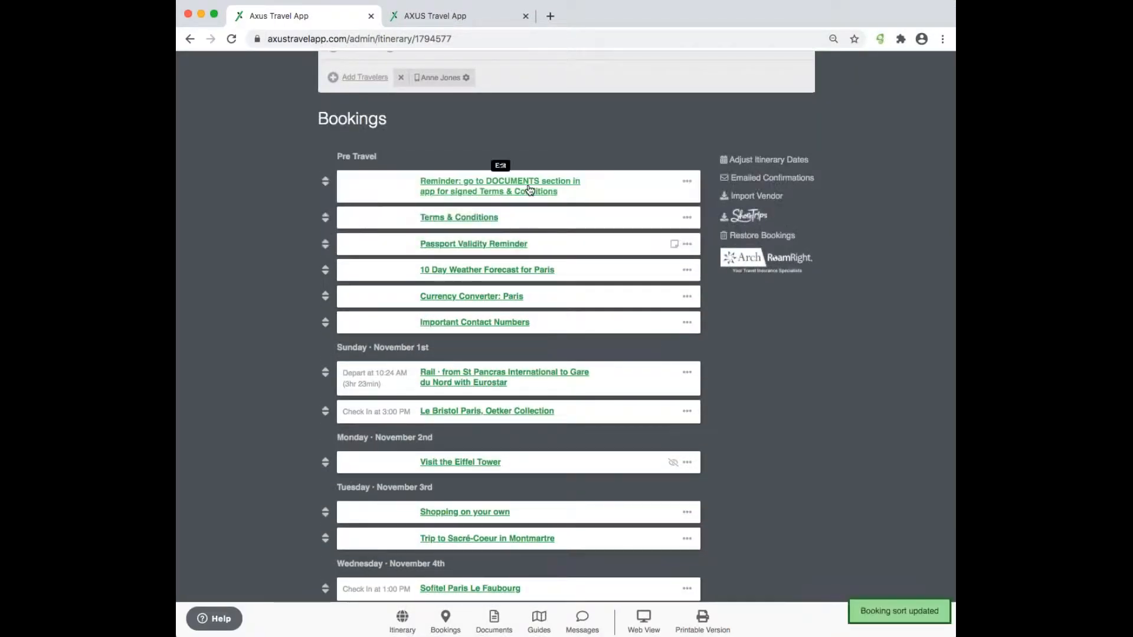
{"action": "left_click", "coordinate": [494, 619]}
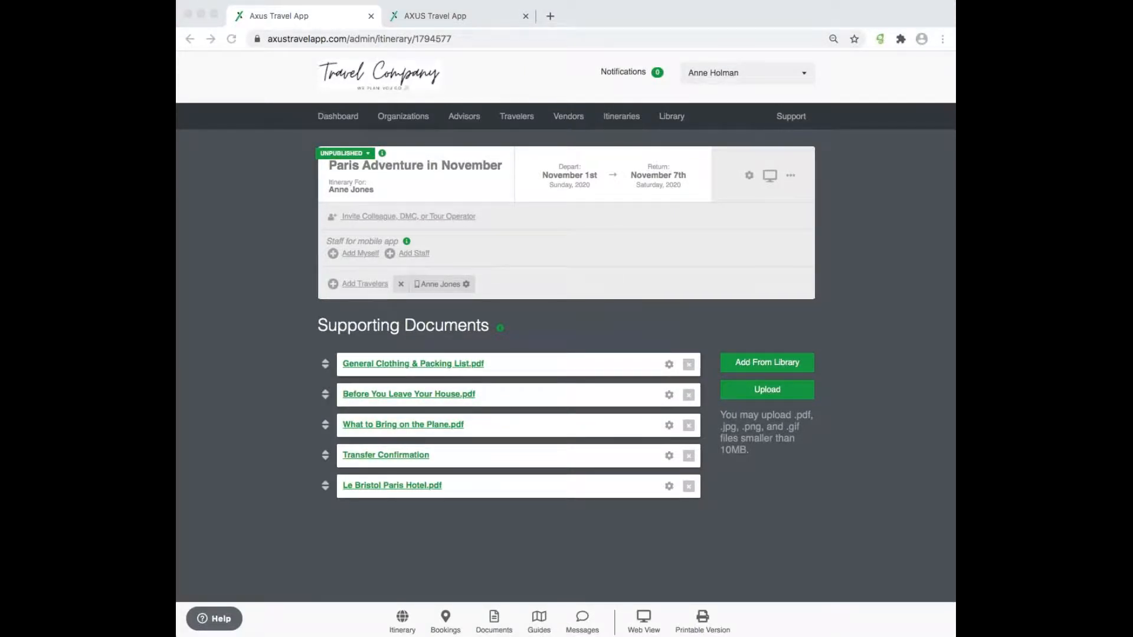
- Scroll through the itinerary's traveler web view, then return to the admin itinerary tab
{"action": "left_click", "coordinate": [773, 176]}
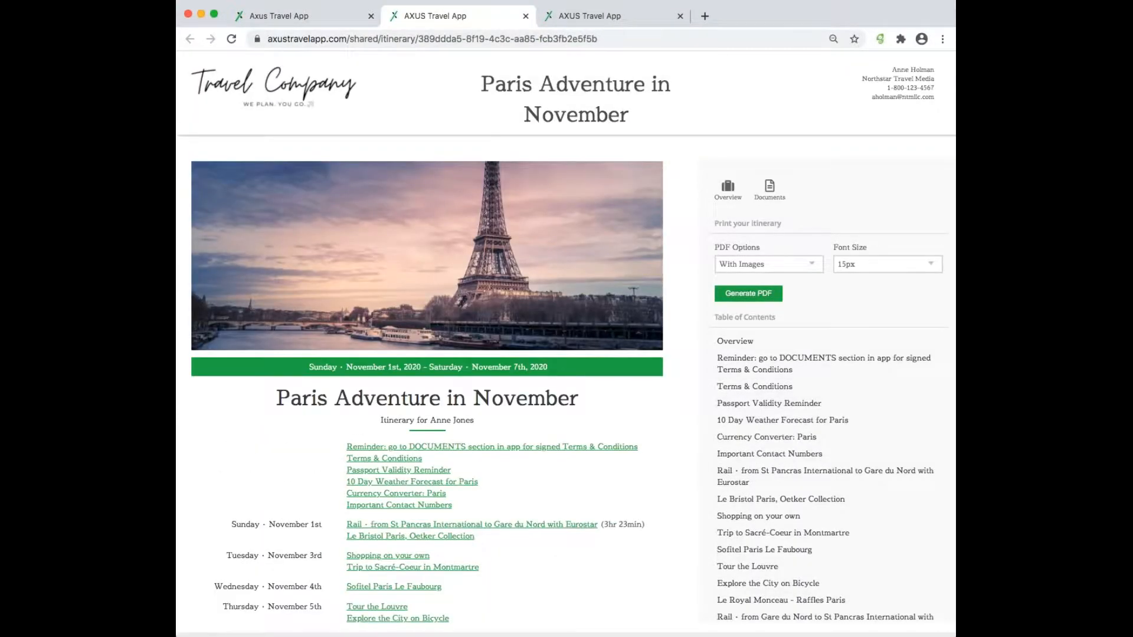
{"action": "scroll", "coordinate": [640, 549], "scroll_direction": "down", "scroll_amount": 7}
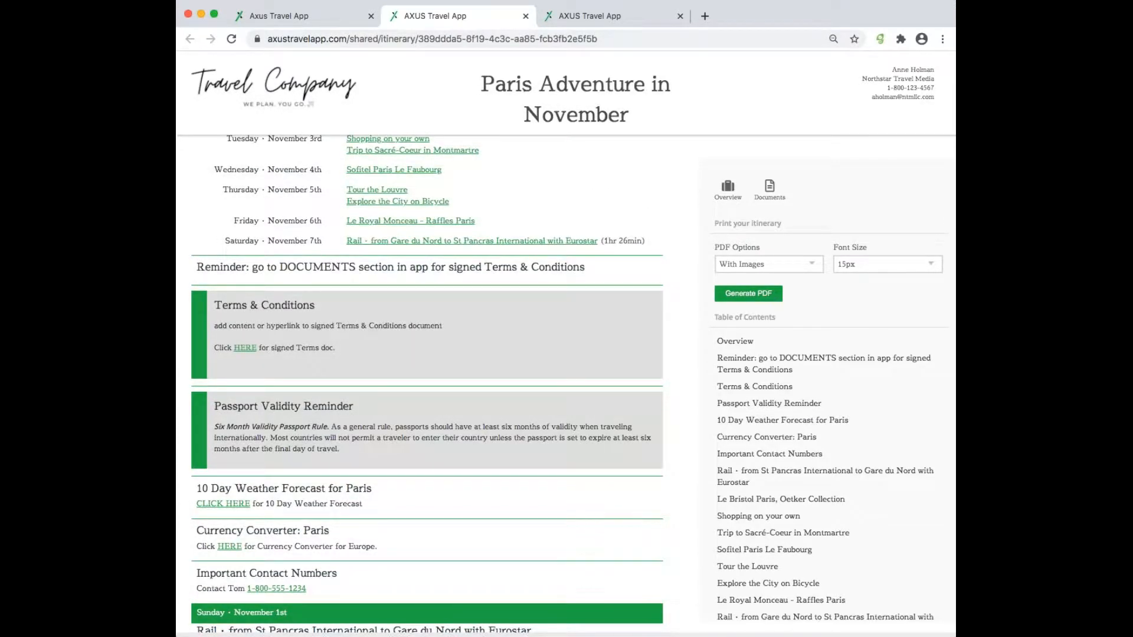
{"action": "scroll", "coordinate": [390, 309], "scroll_direction": "up", "scroll_amount": 1}
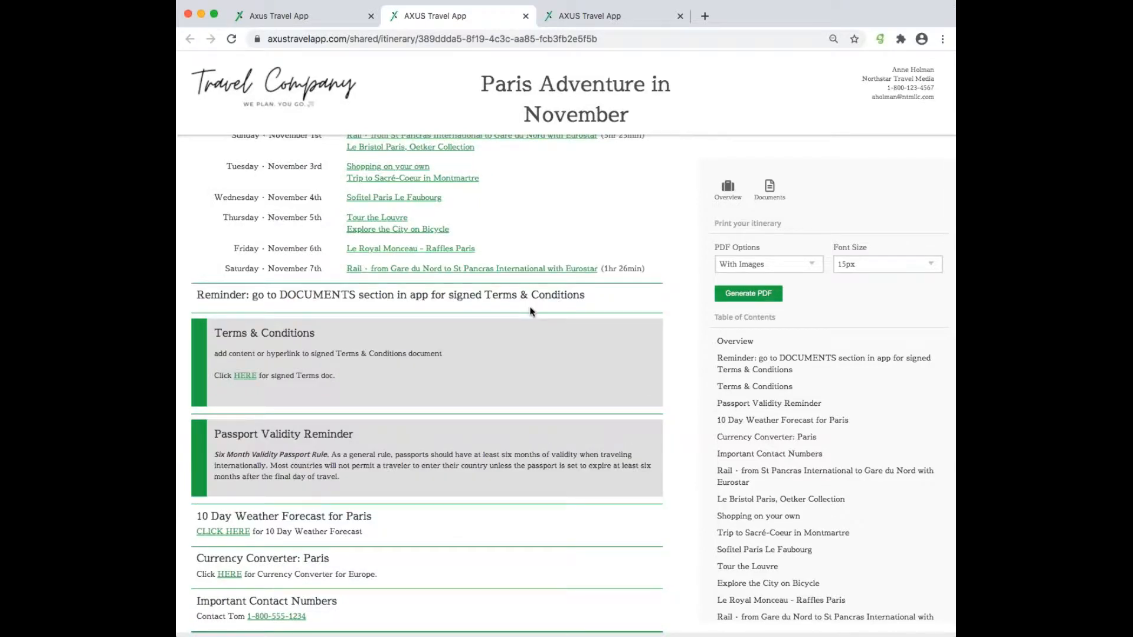
{"action": "scroll", "coordinate": [529, 311], "scroll_direction": "up", "scroll_amount": 4}
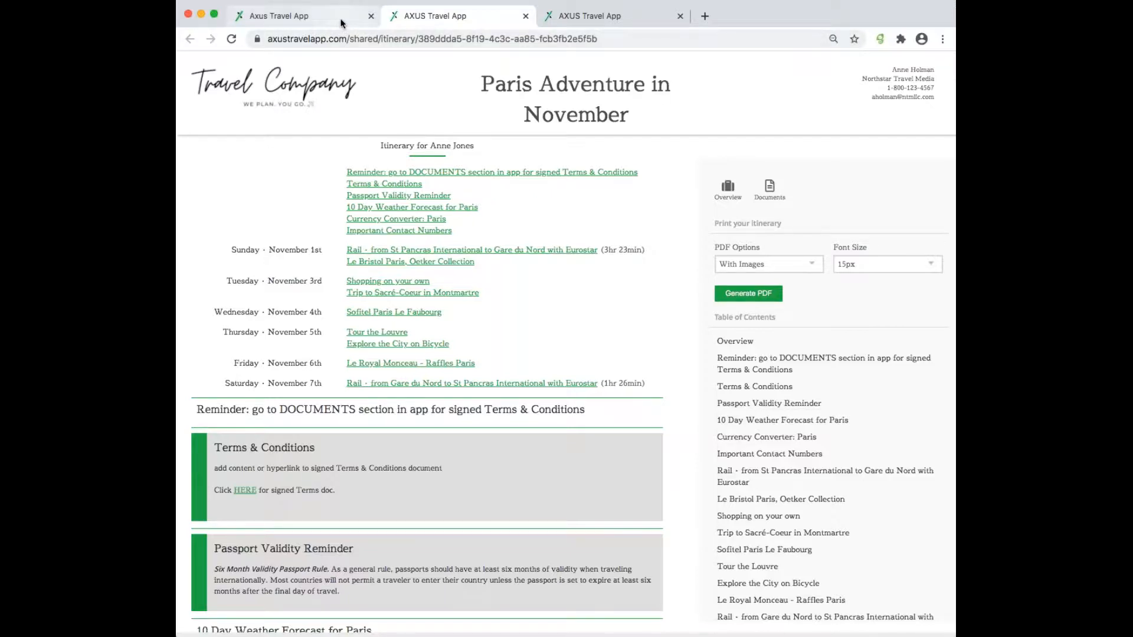
{"action": "left_click", "coordinate": [321, 20]}
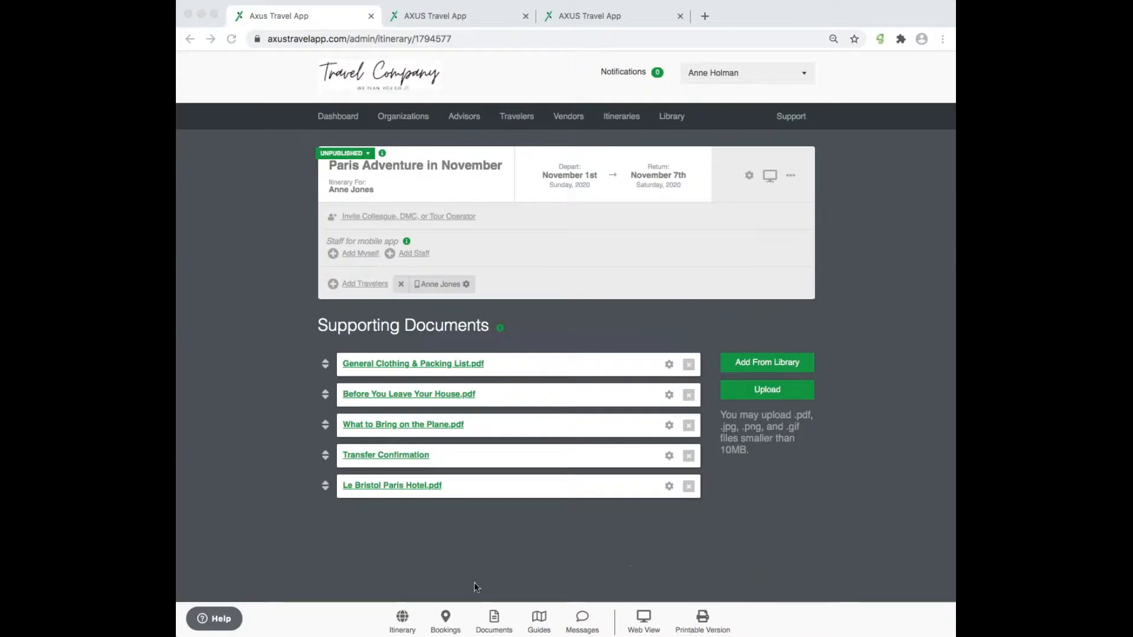
- Show the itinerary's bookings, then its travel42 Guides page
{"action": "left_click", "coordinate": [449, 618]}
{"action": "left_click", "coordinate": [450, 619]}
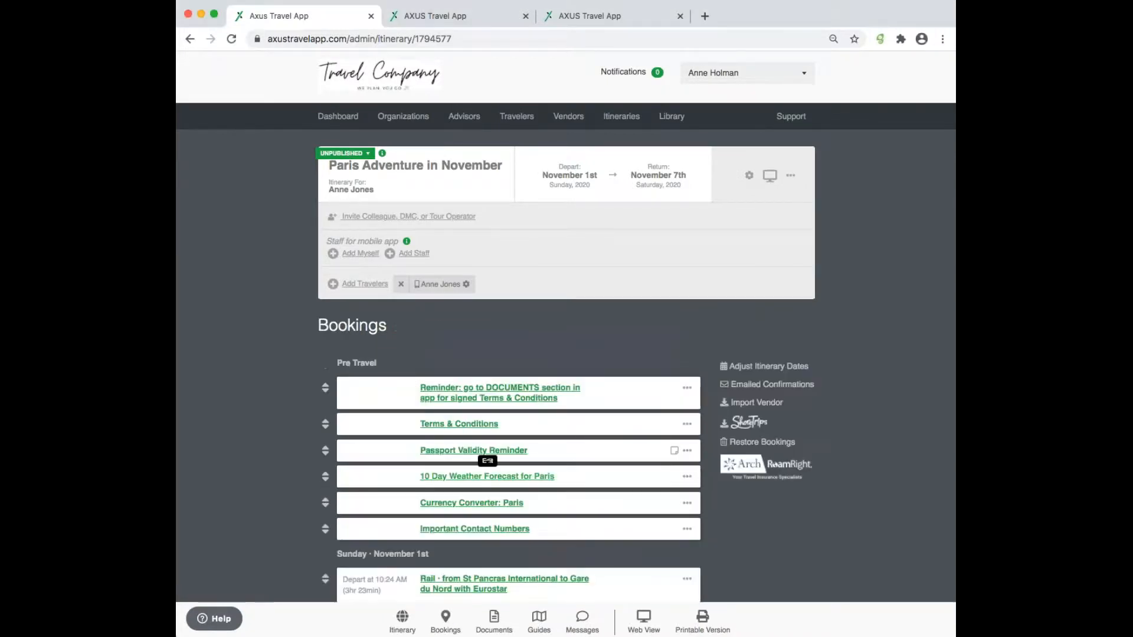
{"action": "scroll", "coordinate": [511, 458], "scroll_direction": "down", "scroll_amount": 3}
{"action": "scroll", "coordinate": [546, 499], "scroll_direction": "up", "scroll_amount": 2}
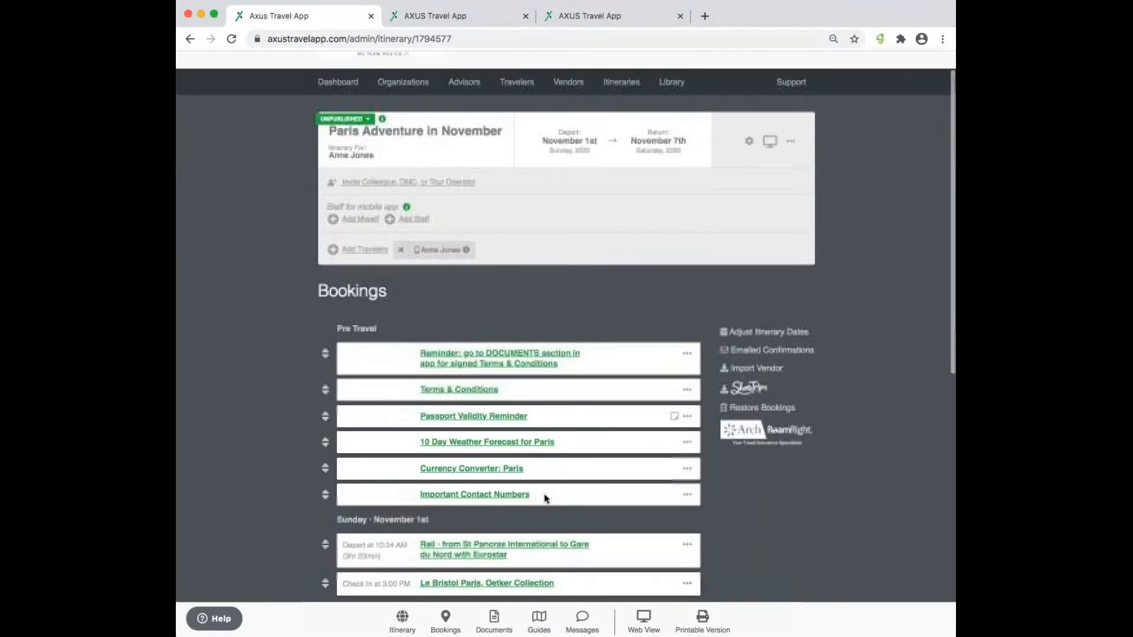
{"action": "left_click", "coordinate": [496, 621]}
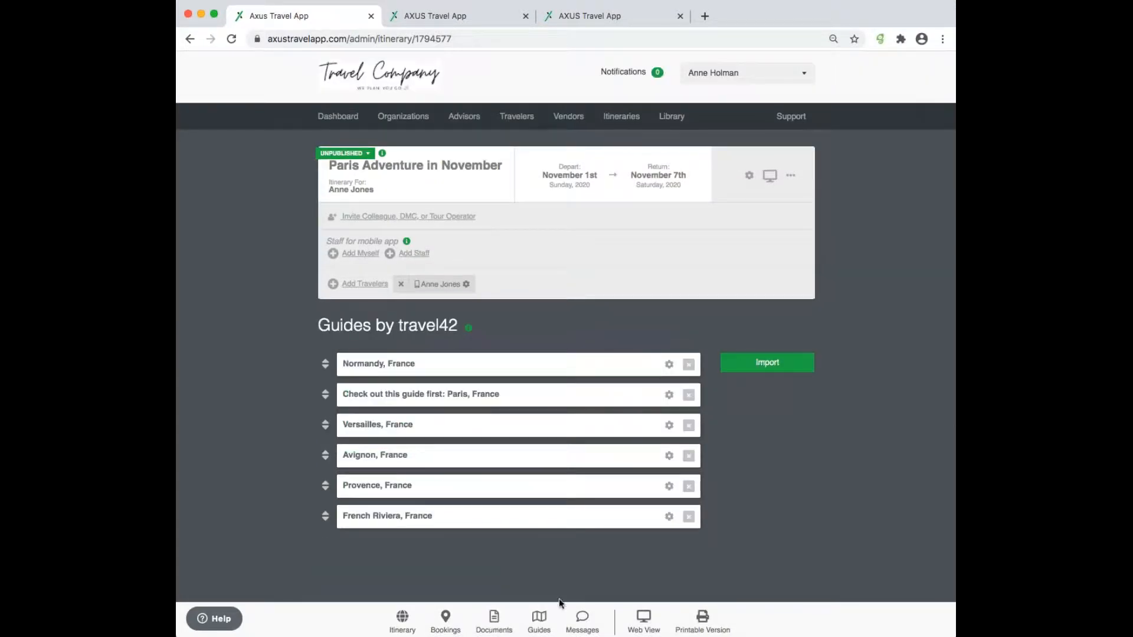
- Pick New York, NY and California, United States in Add Guides, then close without importing
{"action": "left_click", "coordinate": [779, 370]}
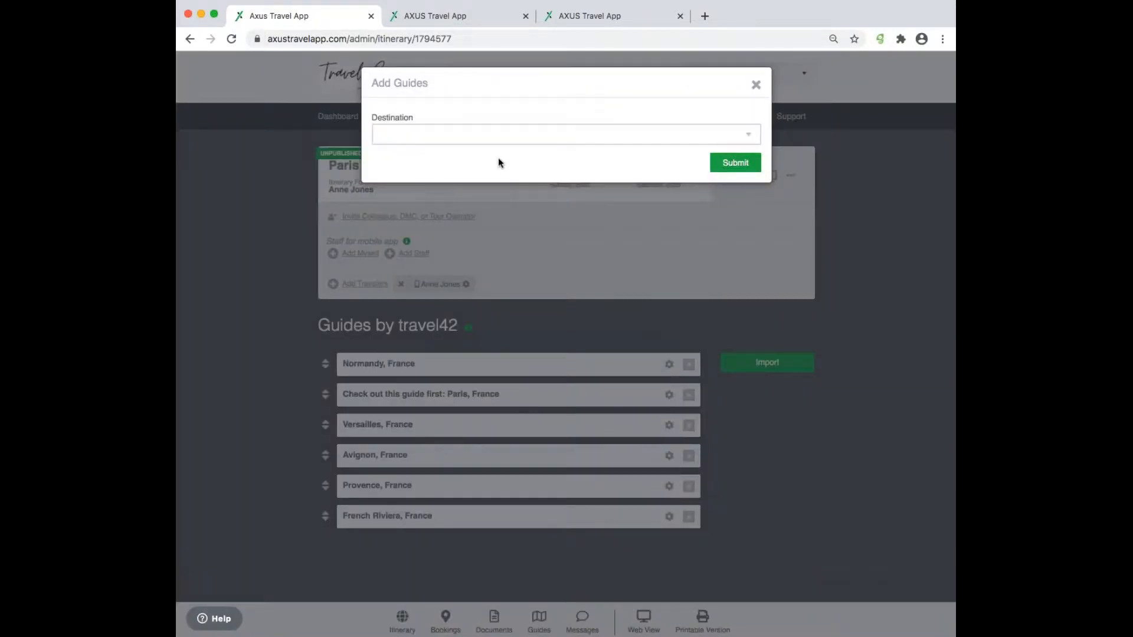
{"action": "left_click", "coordinate": [389, 137]}
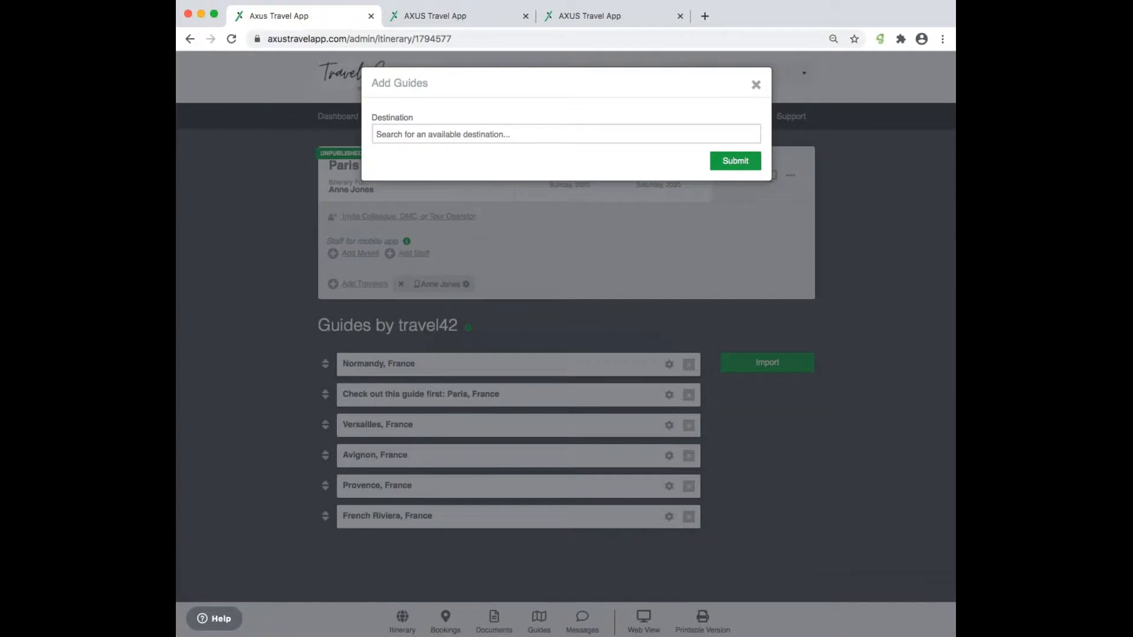
{"action": "left_click", "coordinate": [389, 134]}
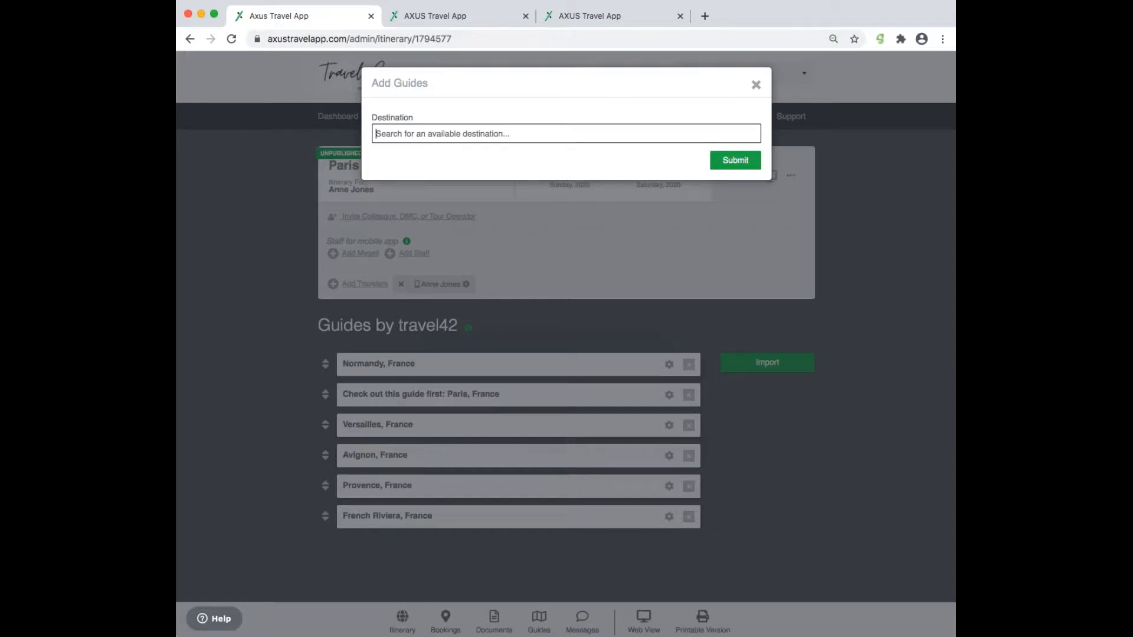
{"action": "type", "text": "new york"}
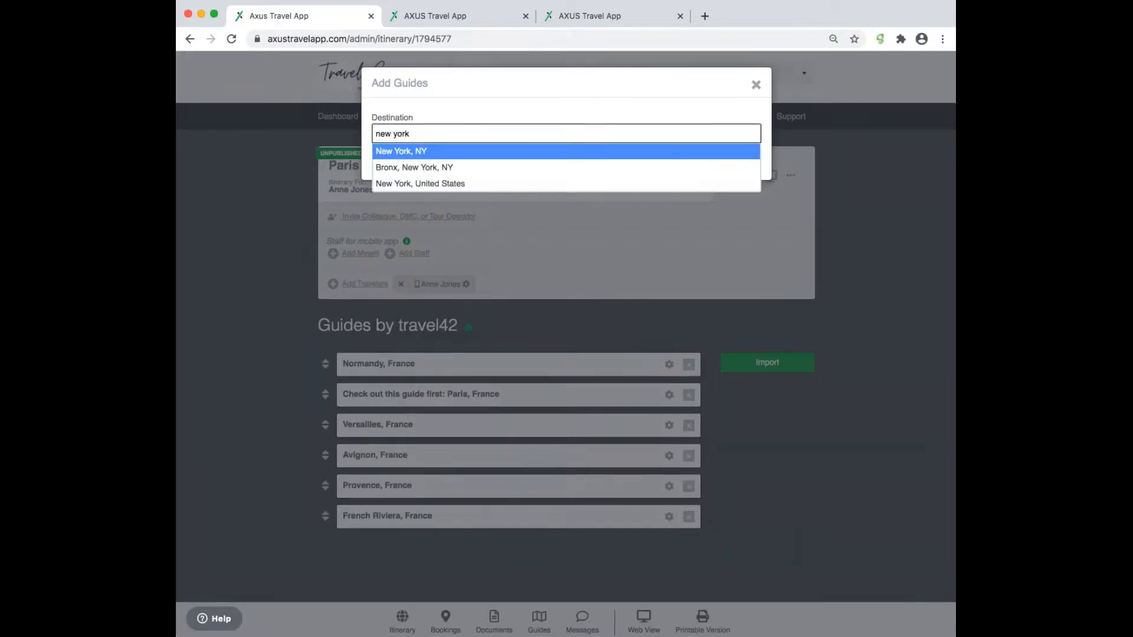
{"action": "left_click", "coordinate": [442, 152]}
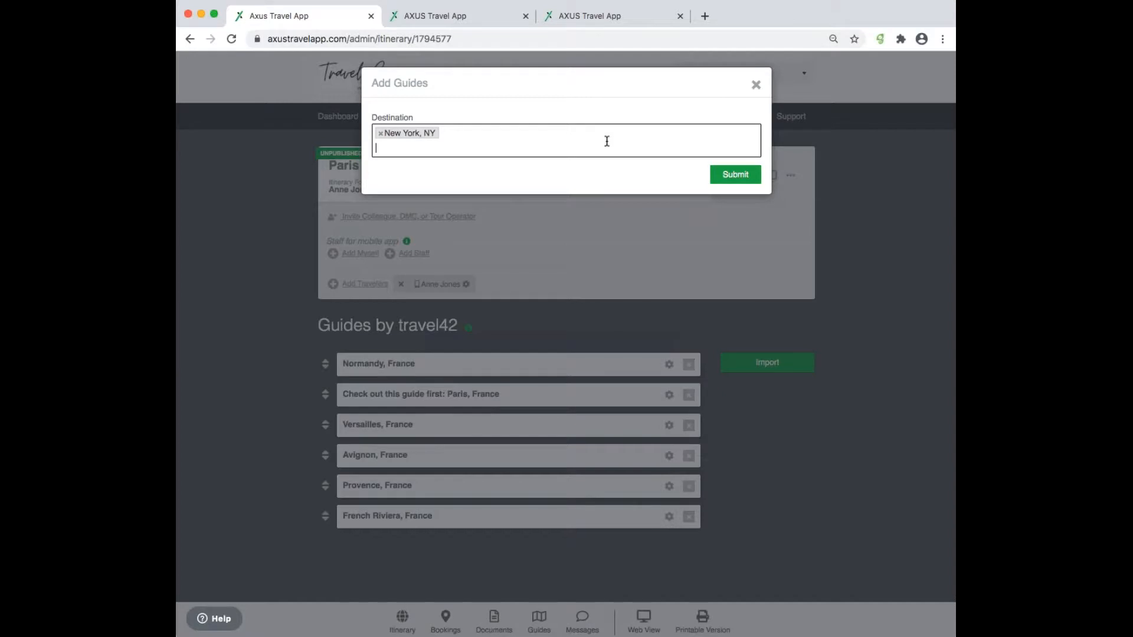
{"action": "type", "text": "califor"}
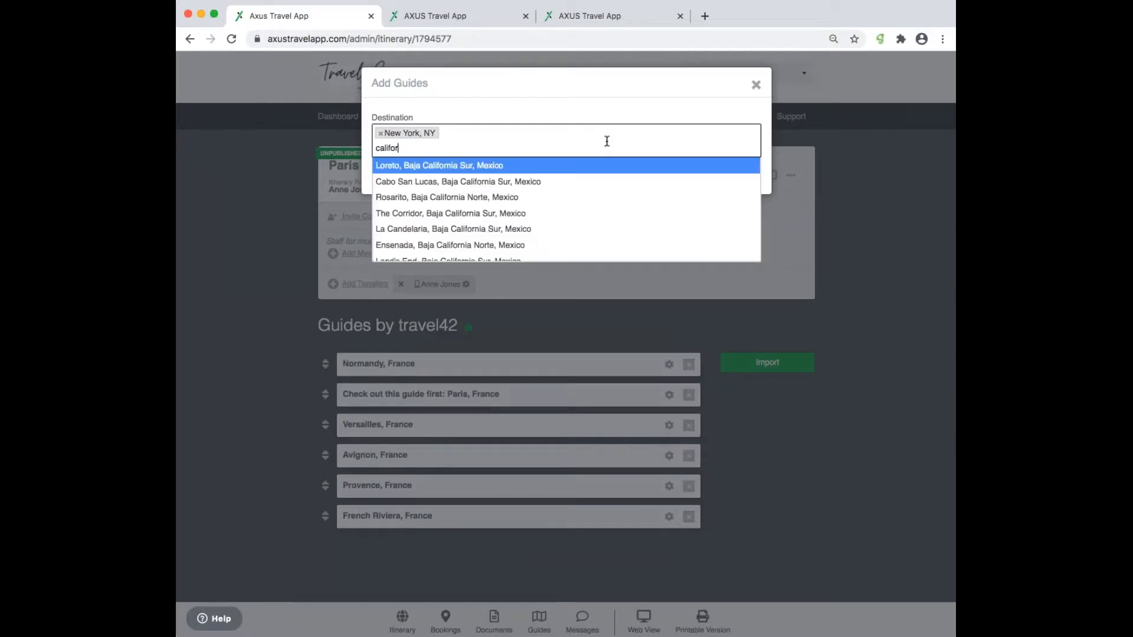
{"action": "type", "text": "nia"}
{"action": "scroll", "coordinate": [583, 235], "scroll_direction": "down", "scroll_amount": 3}
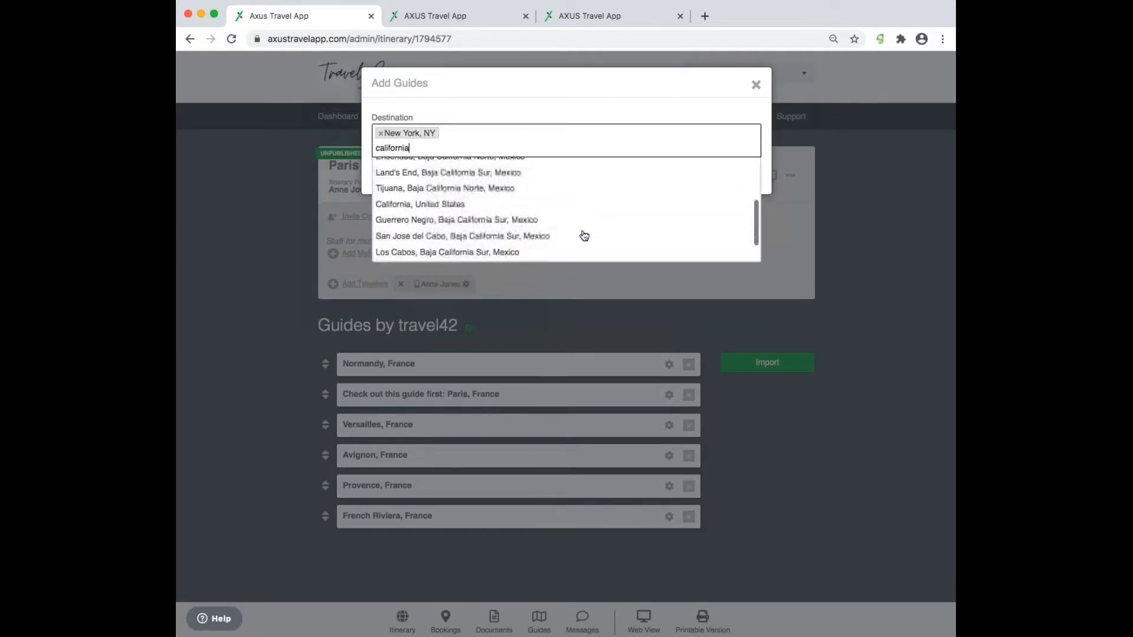
{"action": "scroll", "coordinate": [585, 235], "scroll_direction": "up", "scroll_amount": 1}
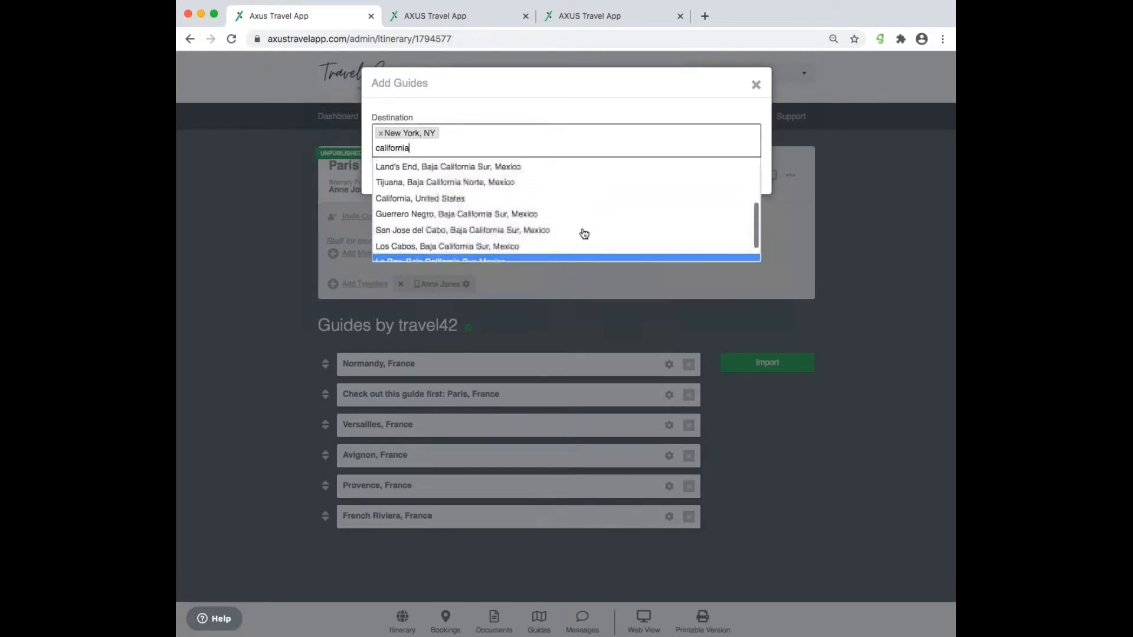
{"action": "left_click", "coordinate": [582, 195]}
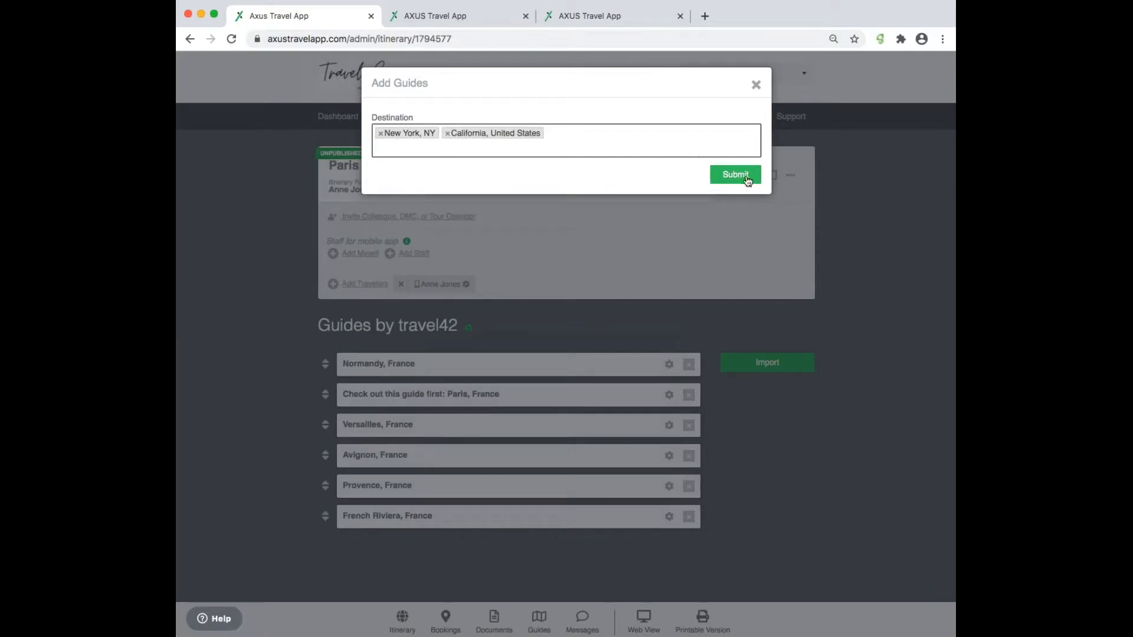
{"action": "left_click", "coordinate": [755, 85]}
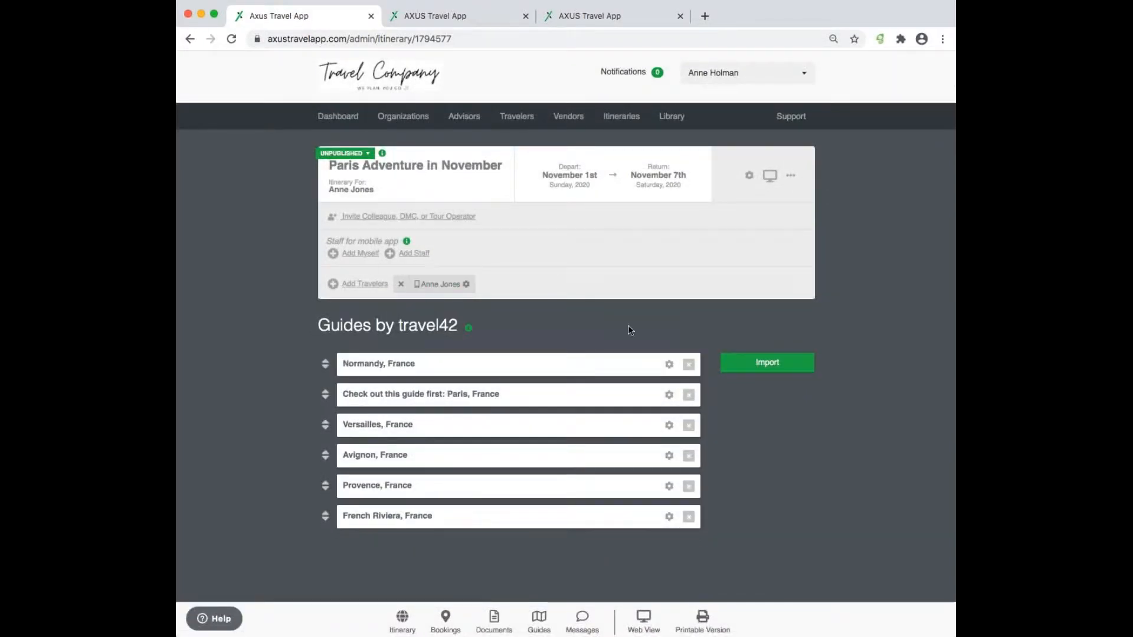
- Check the traveler's App Credentials in Edit Traveler, then close the dialog
{"action": "left_click", "coordinate": [445, 289]}
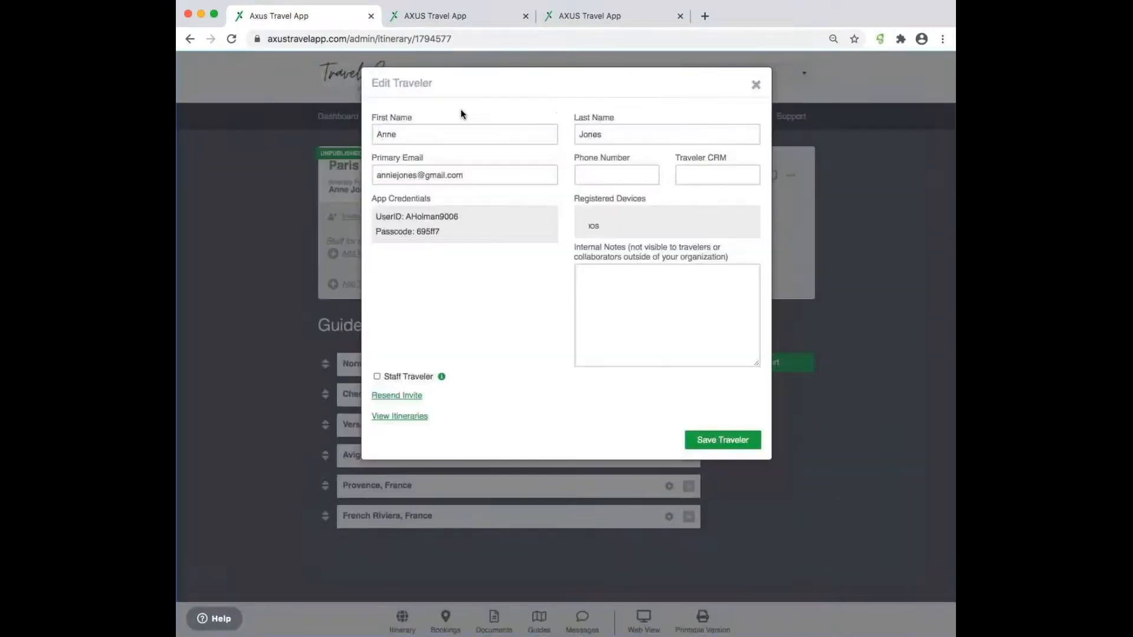
{"action": "left_click", "coordinate": [756, 86]}
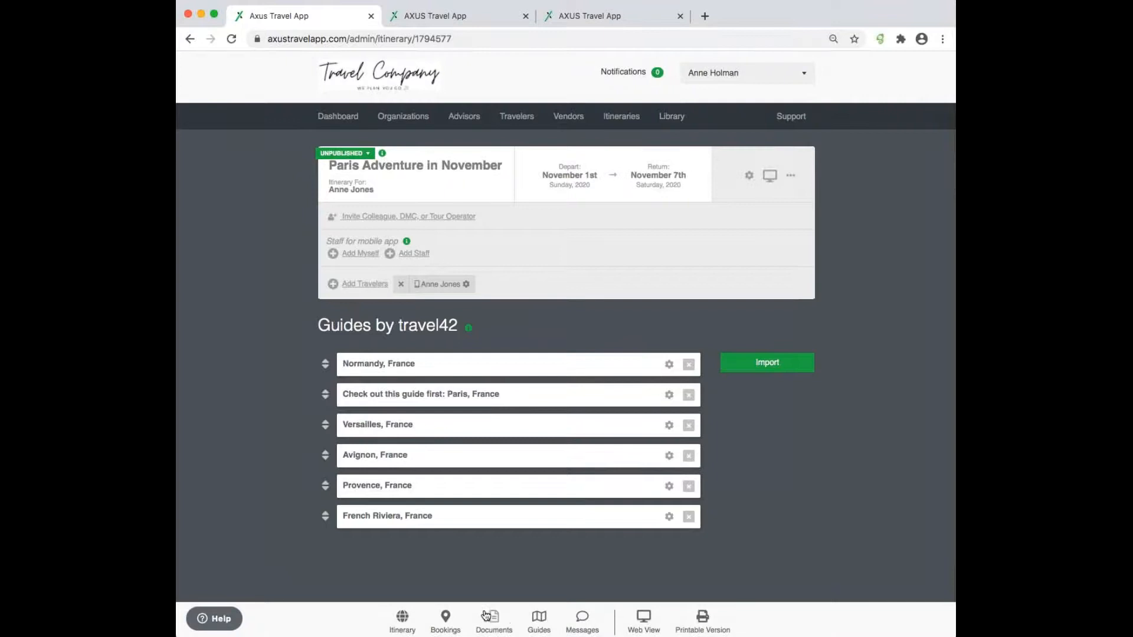
- Close the duplicate itinerary preview tab, scroll the refreshed preview, and return to the admin tab
{"action": "left_click", "coordinate": [500, 19]}
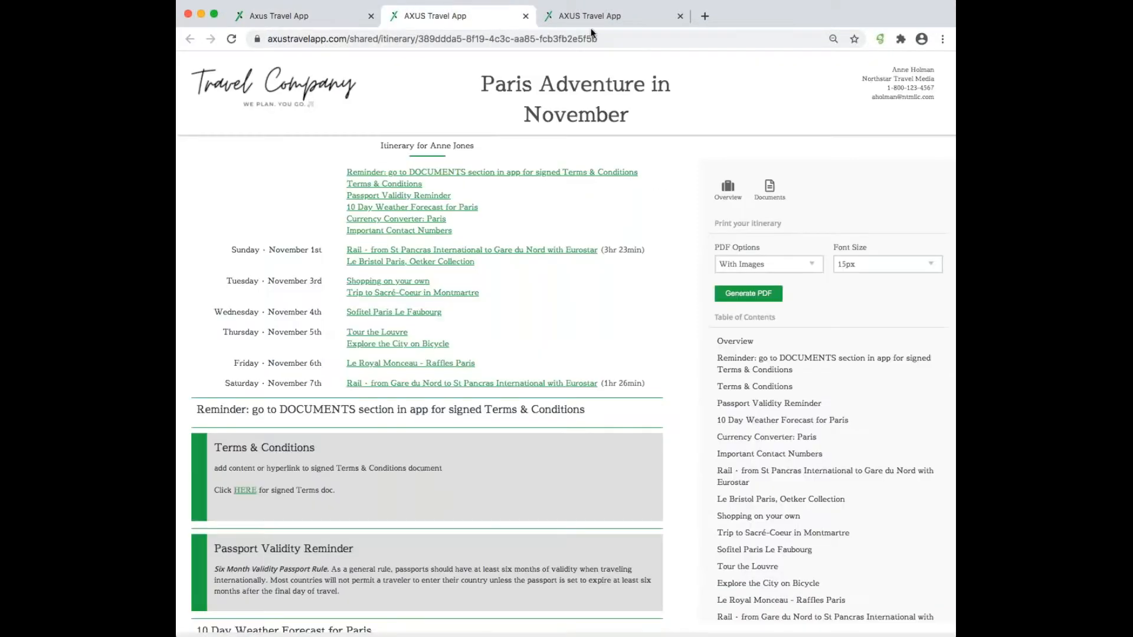
{"action": "left_click", "coordinate": [625, 22]}
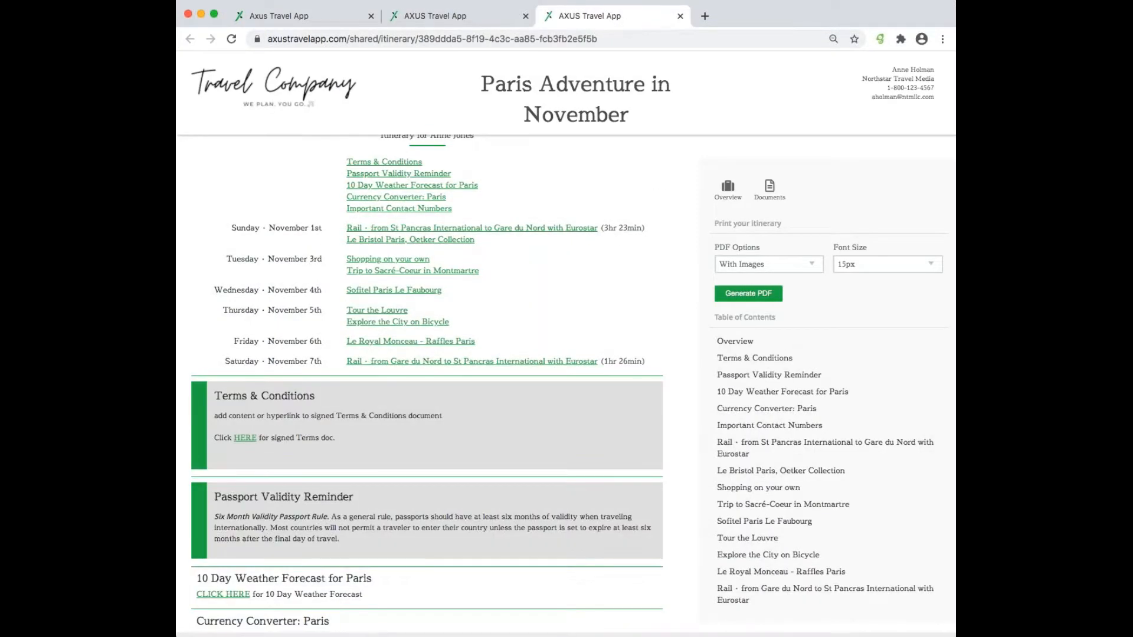
{"action": "left_click", "coordinate": [525, 17]}
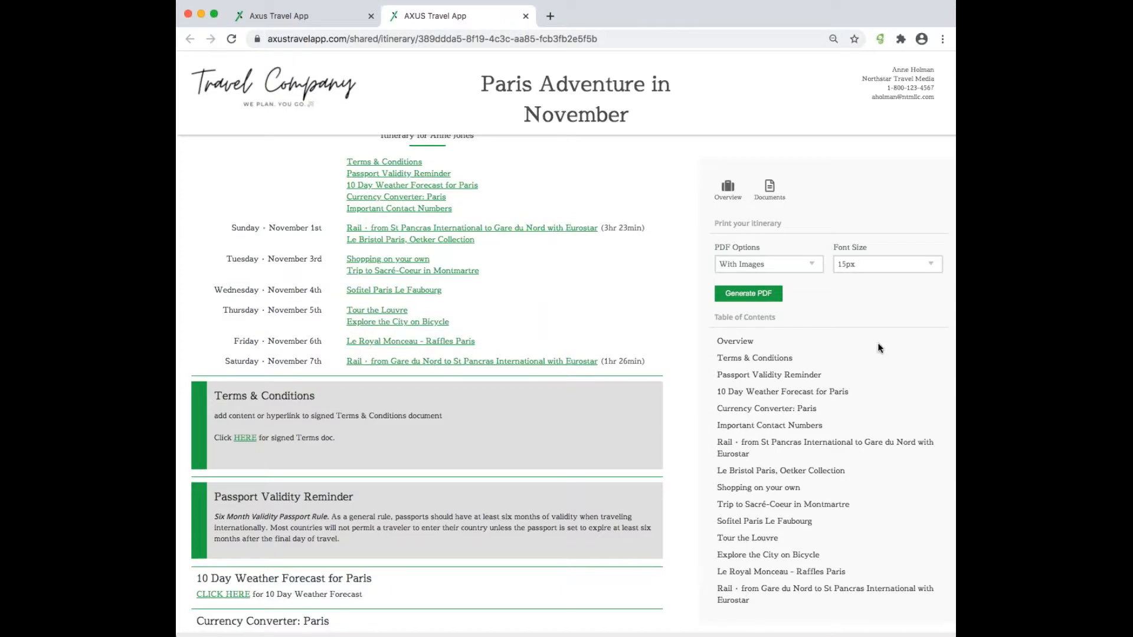
{"action": "scroll", "coordinate": [506, 348], "scroll_direction": "up", "scroll_amount": 7}
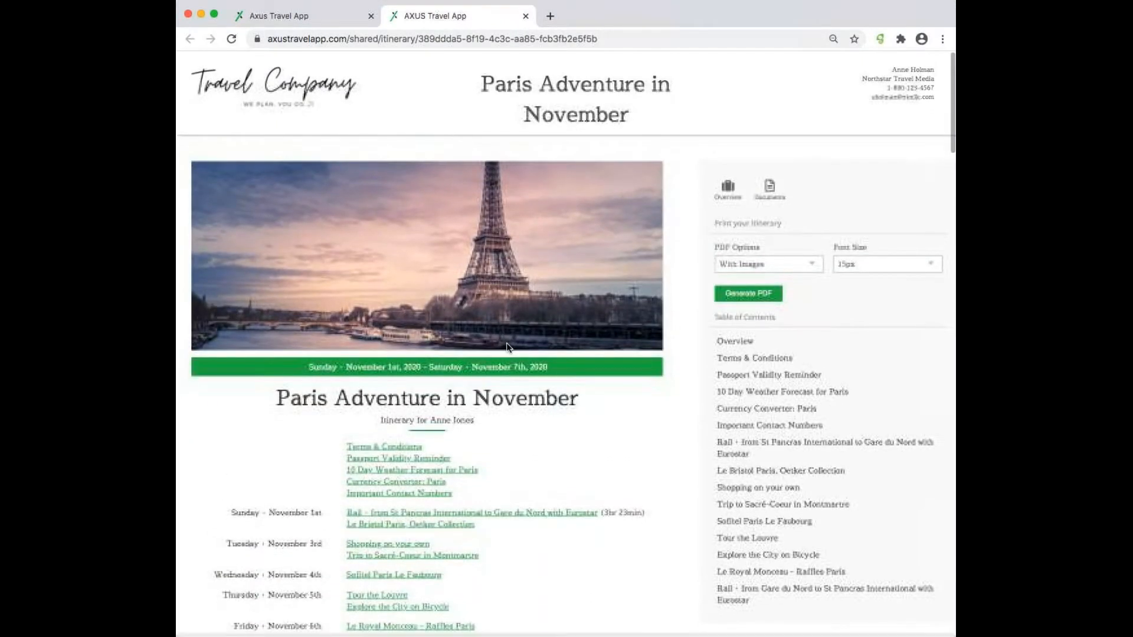
{"action": "scroll", "coordinate": [506, 348], "scroll_direction": "down", "scroll_amount": 5}
{"action": "scroll", "coordinate": [506, 347], "scroll_direction": "down", "scroll_amount": 10}
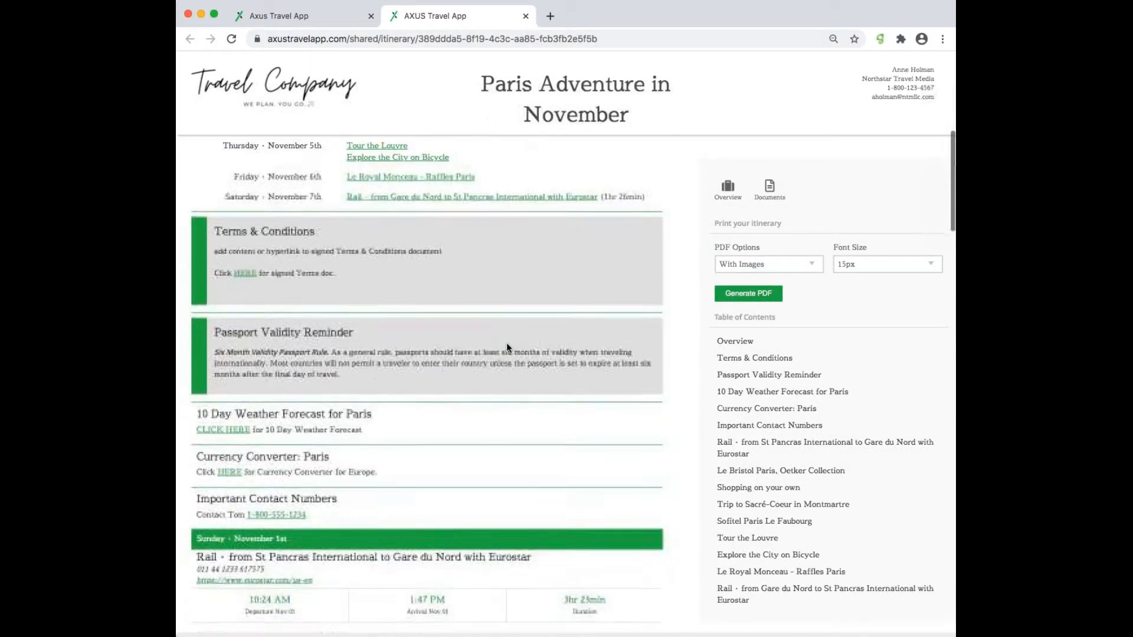
{"action": "scroll", "coordinate": [506, 348], "scroll_direction": "up", "scroll_amount": 10}
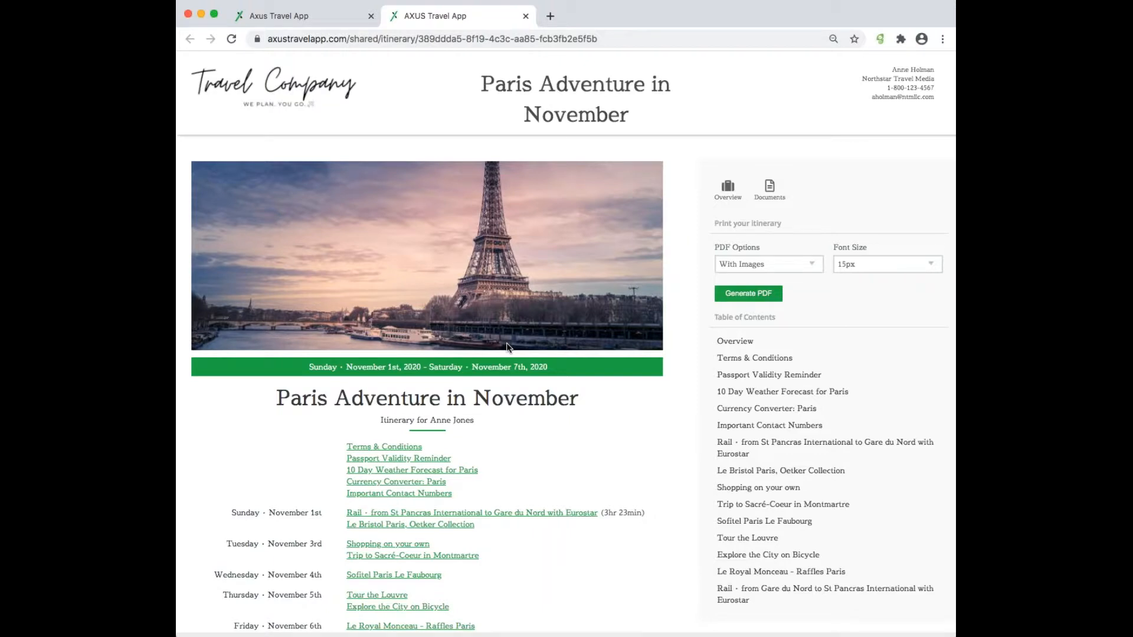
{"action": "left_click", "coordinate": [345, 18]}
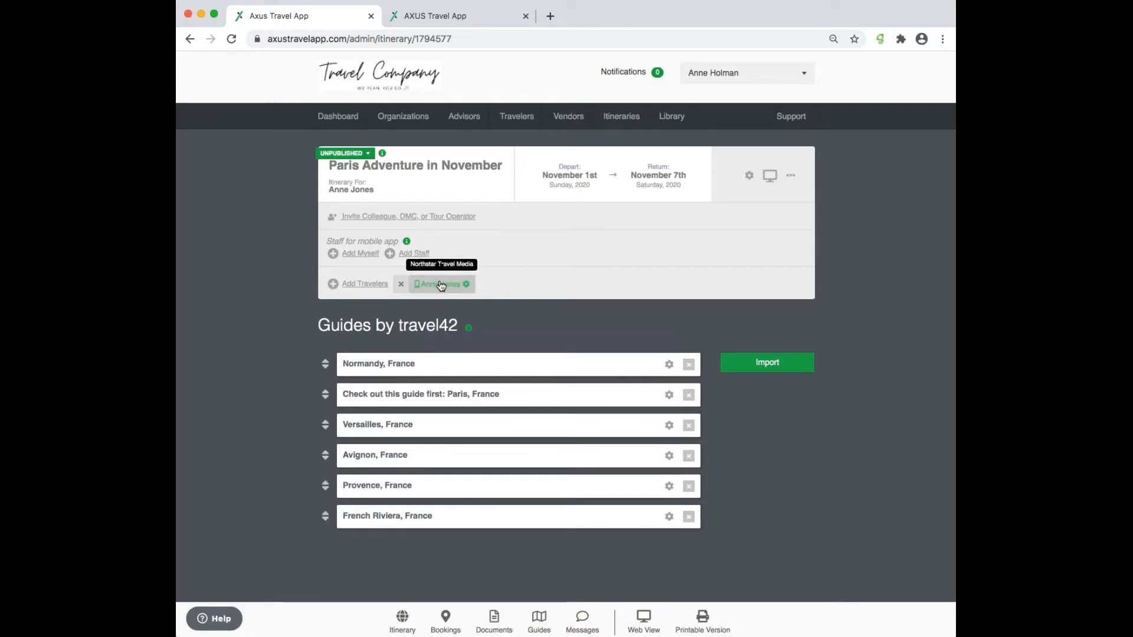
- Show the bookings list and publish the Paris Adventure in November itinerary
{"action": "left_click", "coordinate": [446, 618]}
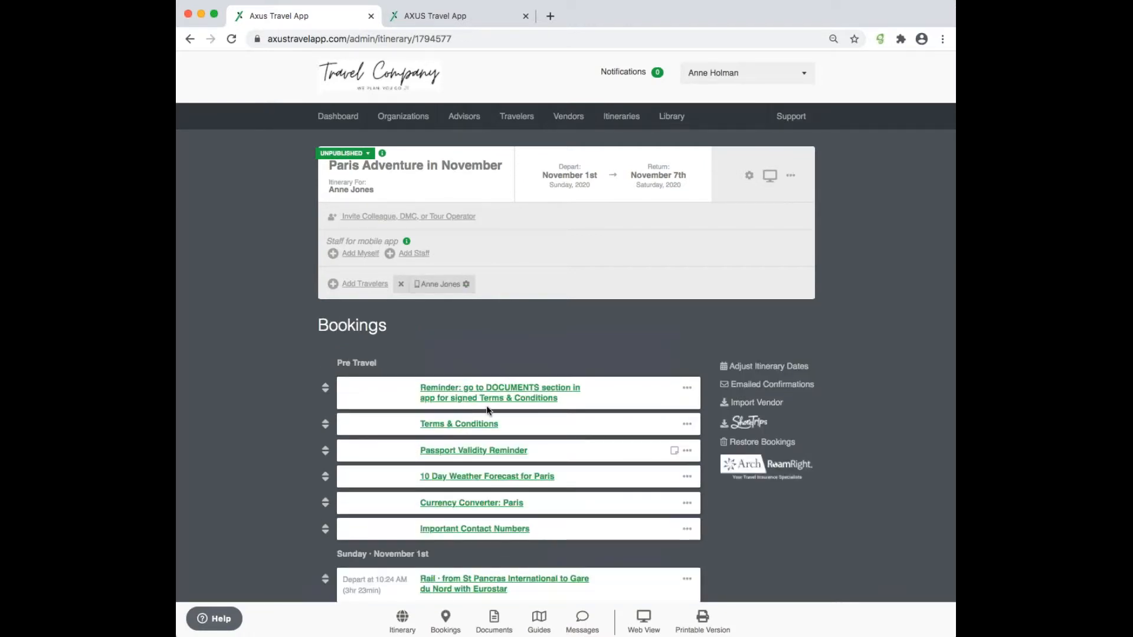
{"action": "left_click", "coordinate": [346, 153]}
{"action": "left_click", "coordinate": [362, 169]}
- Search the archived traveler by name and add them to the itinerary as the second traveler
{"action": "left_click", "coordinate": [364, 284]}
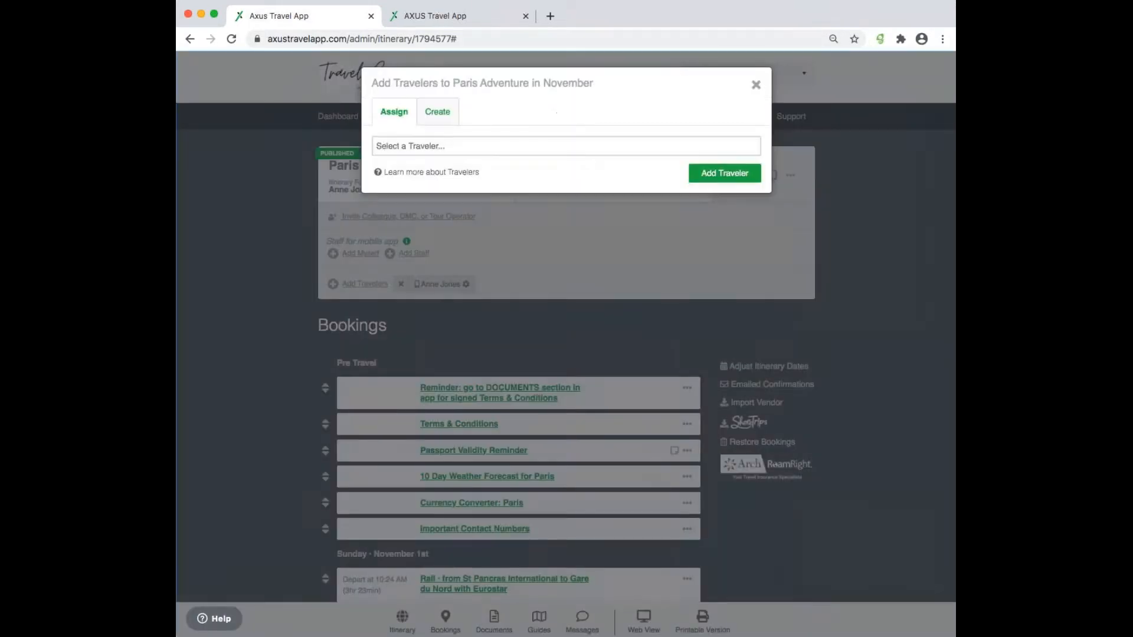
{"action": "left_click", "coordinate": [418, 149]}
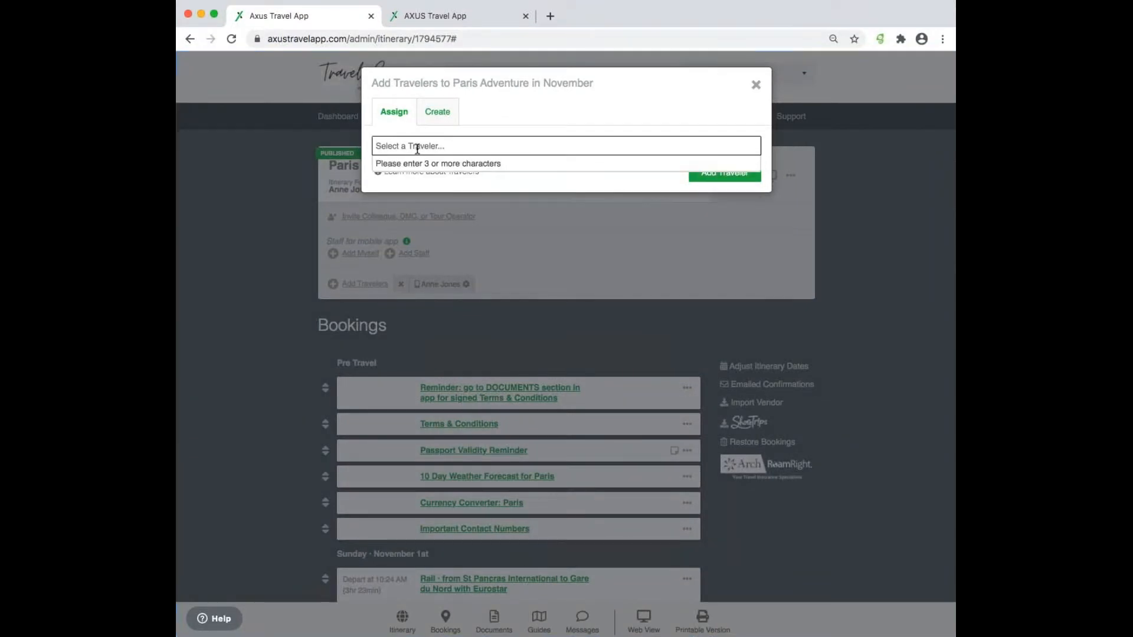
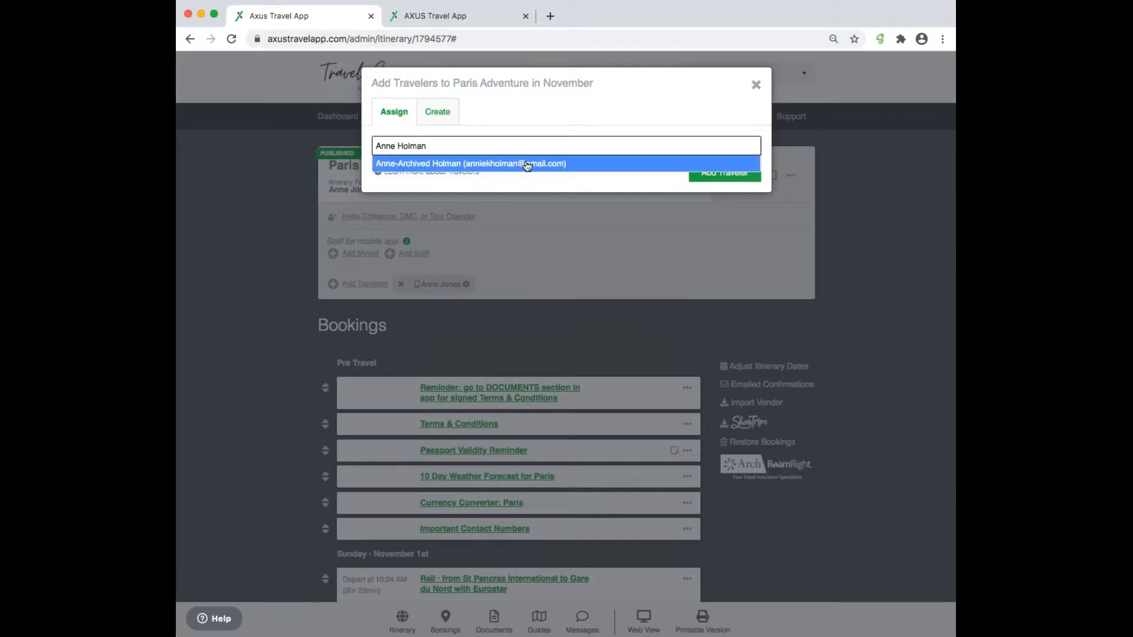
{"action": "left_click", "coordinate": [536, 164]}
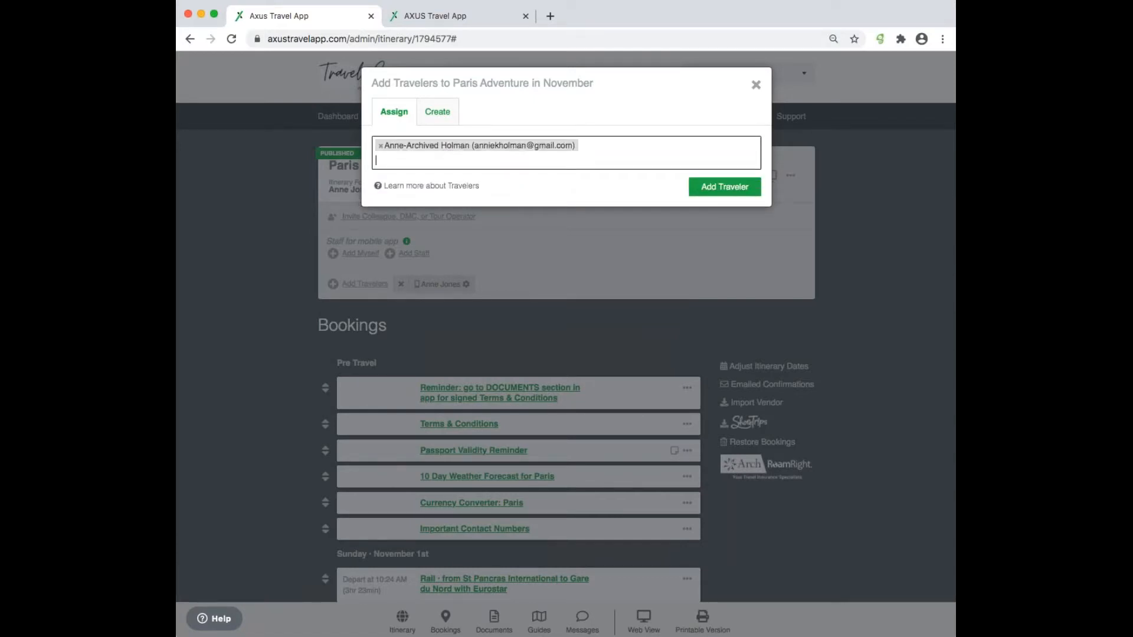
{"action": "left_click", "coordinate": [742, 188]}
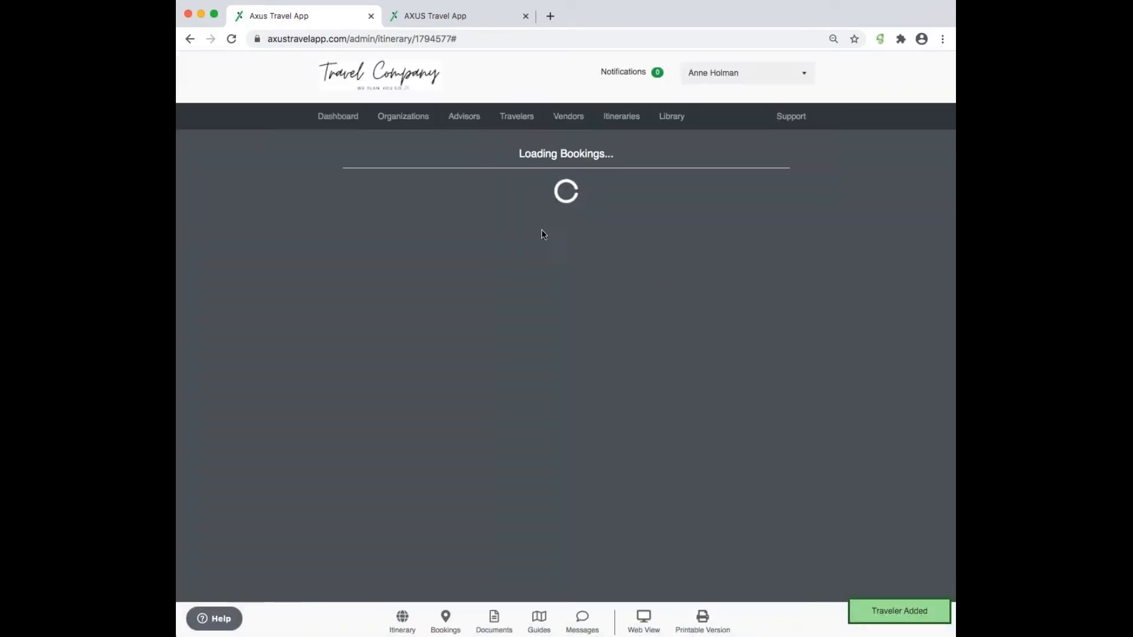
- Look at the Create tab of the Add Travelers dialog, then close the dialog
{"action": "left_click", "coordinate": [348, 284]}
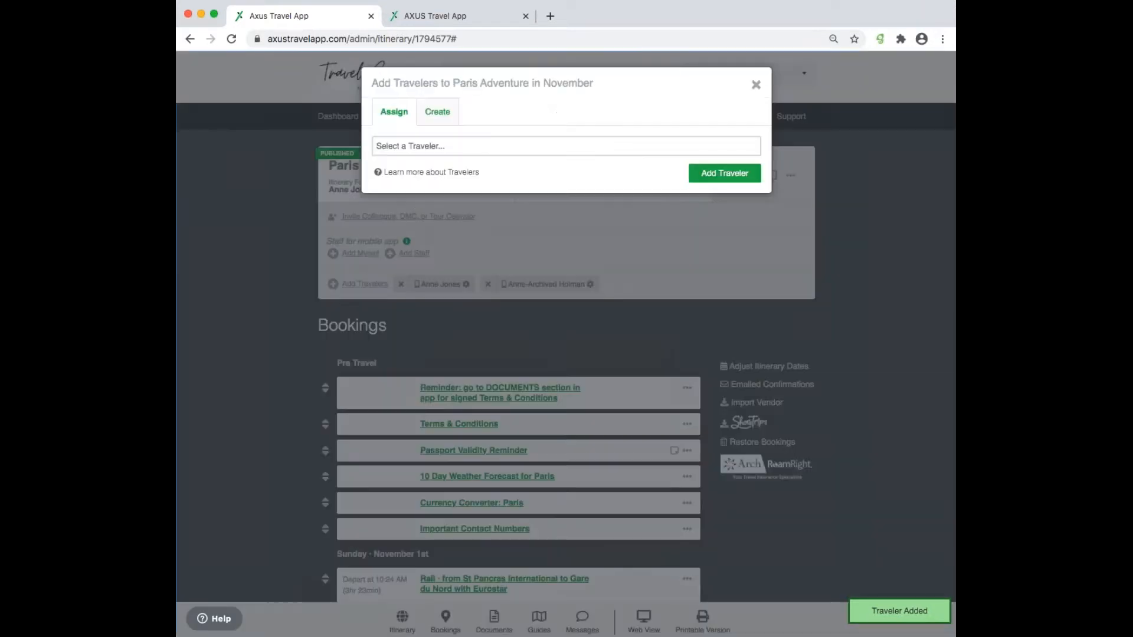
{"action": "left_click", "coordinate": [443, 113]}
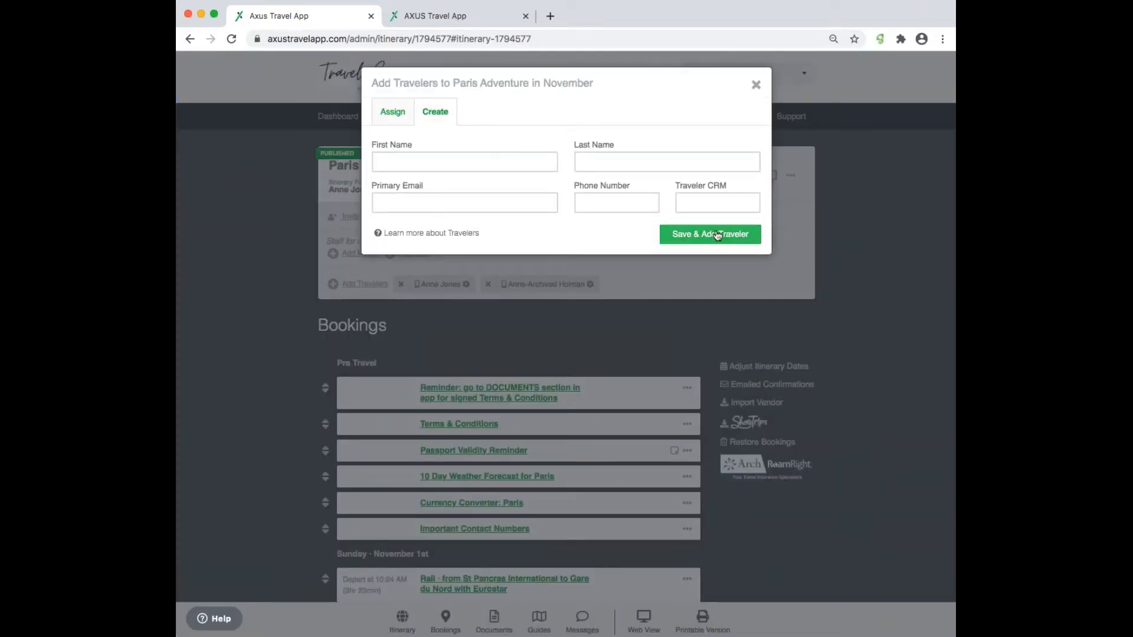
{"action": "left_click", "coordinate": [756, 85]}
- Check the second traveler's app user ID and passcode, then close Edit Traveler without saving
{"action": "left_click", "coordinate": [590, 284]}
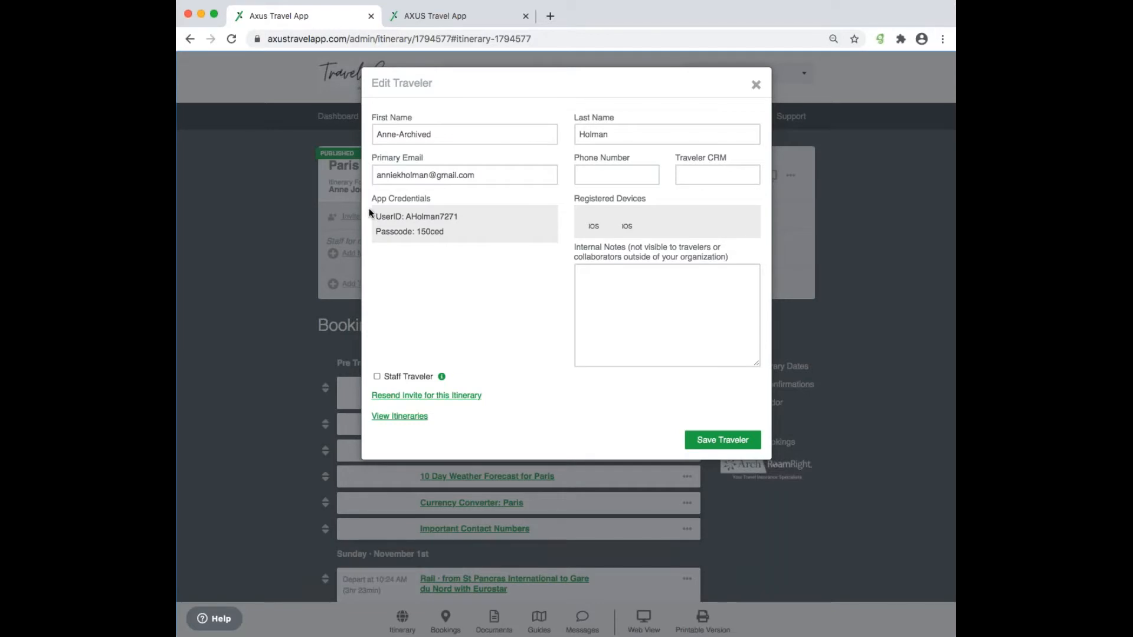
{"action": "left_click_drag", "start_coordinate": [377, 208], "coordinate": [482, 249]}
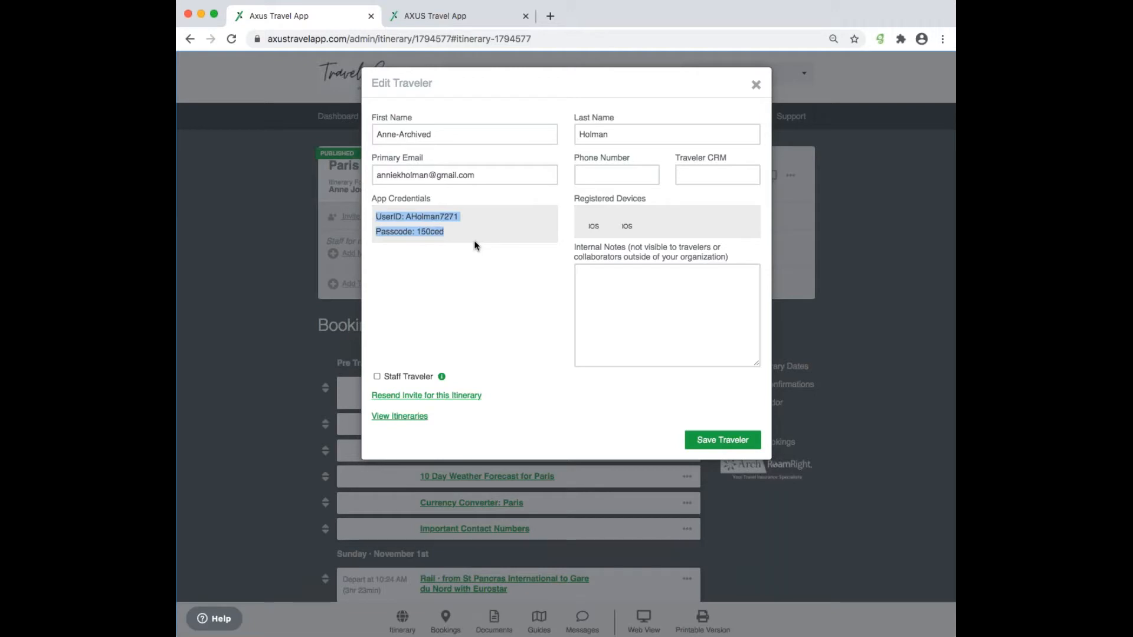
{"action": "left_click", "coordinate": [451, 229]}
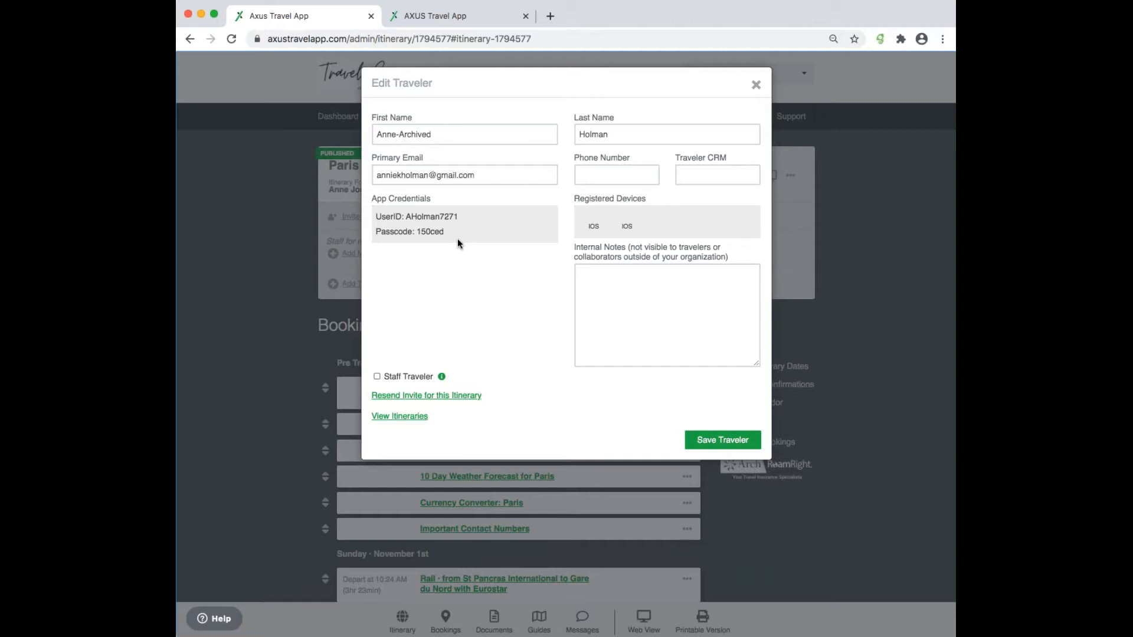
{"action": "left_click", "coordinate": [756, 85]}
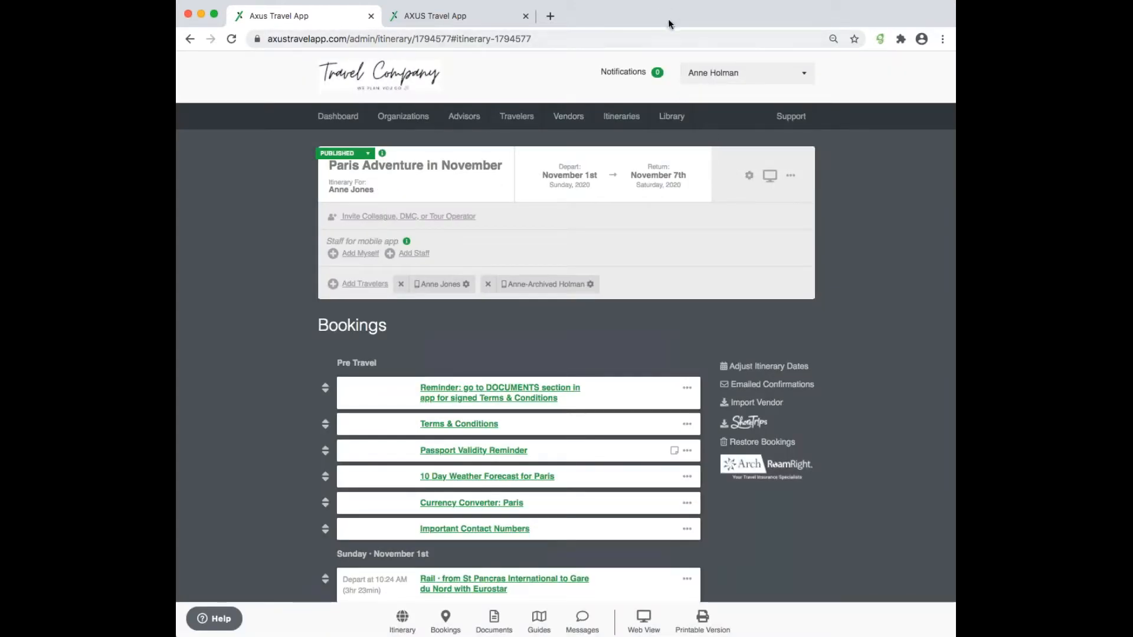
- Load the pasted help article address in a new browser tab
{"action": "left_click", "coordinate": [551, 17]}
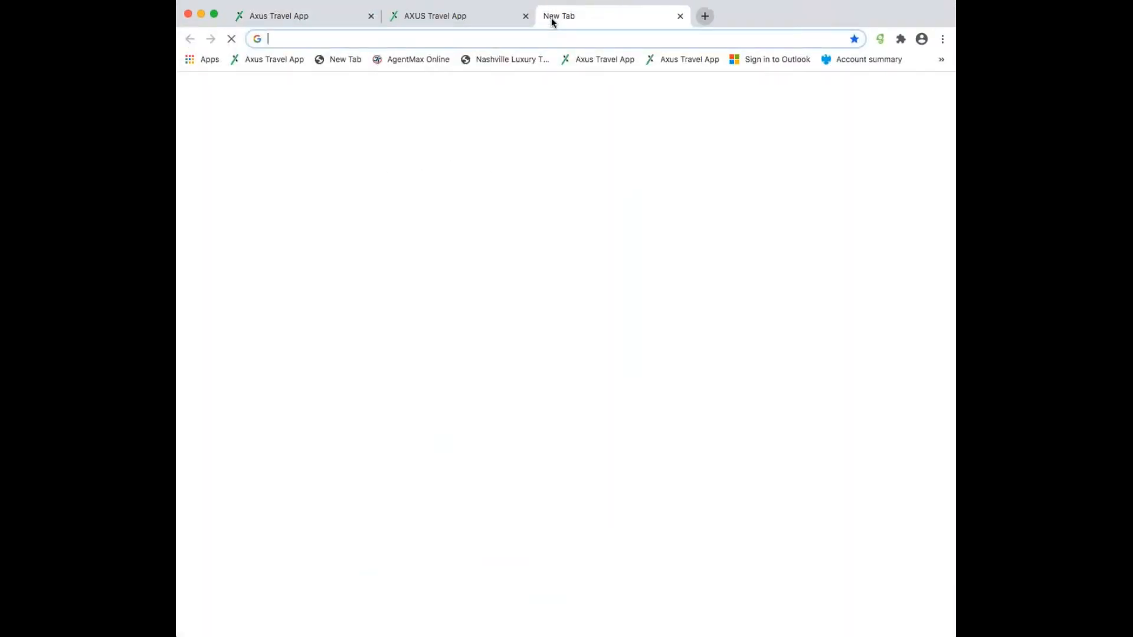
{"action": "key", "text": "super+v"}
{"action": "key", "text": "Return"}
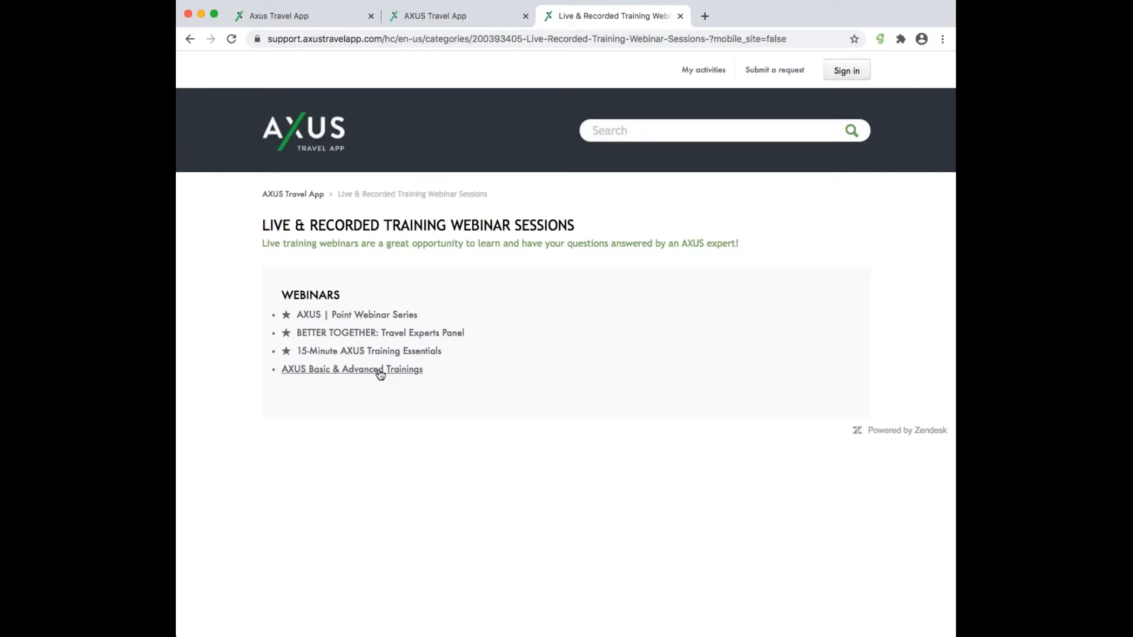
- Go to Traveler Videos - Mobile App Experience, open the AXUS Travel App article, and launch its video
{"action": "left_click", "coordinate": [300, 194]}
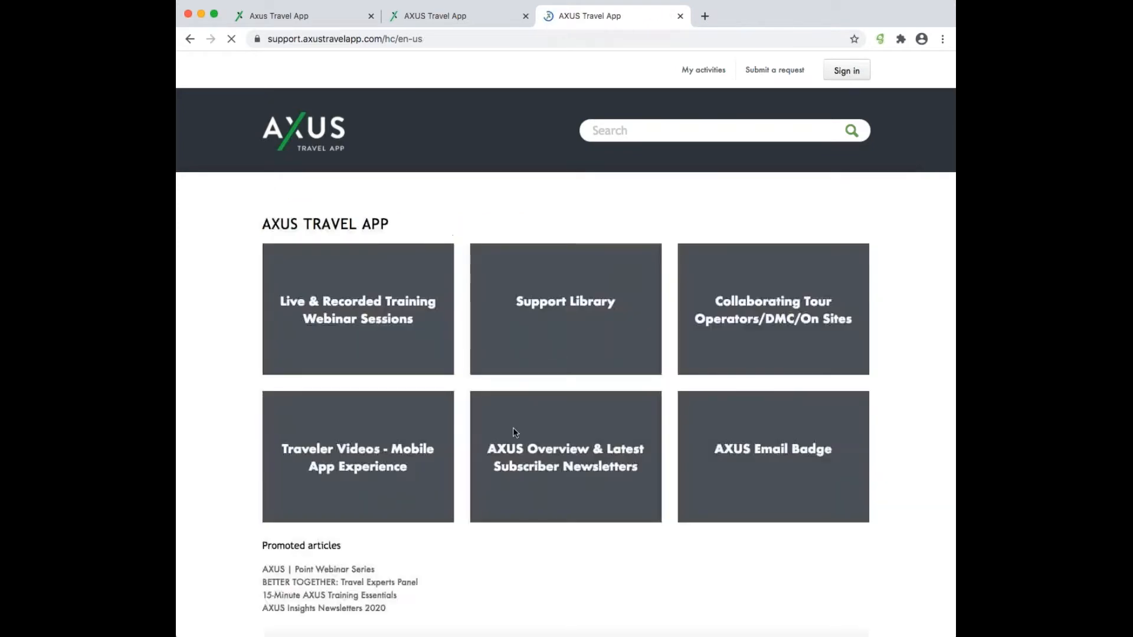
{"action": "left_click", "coordinate": [411, 448]}
{"action": "left_click", "coordinate": [611, 307]}
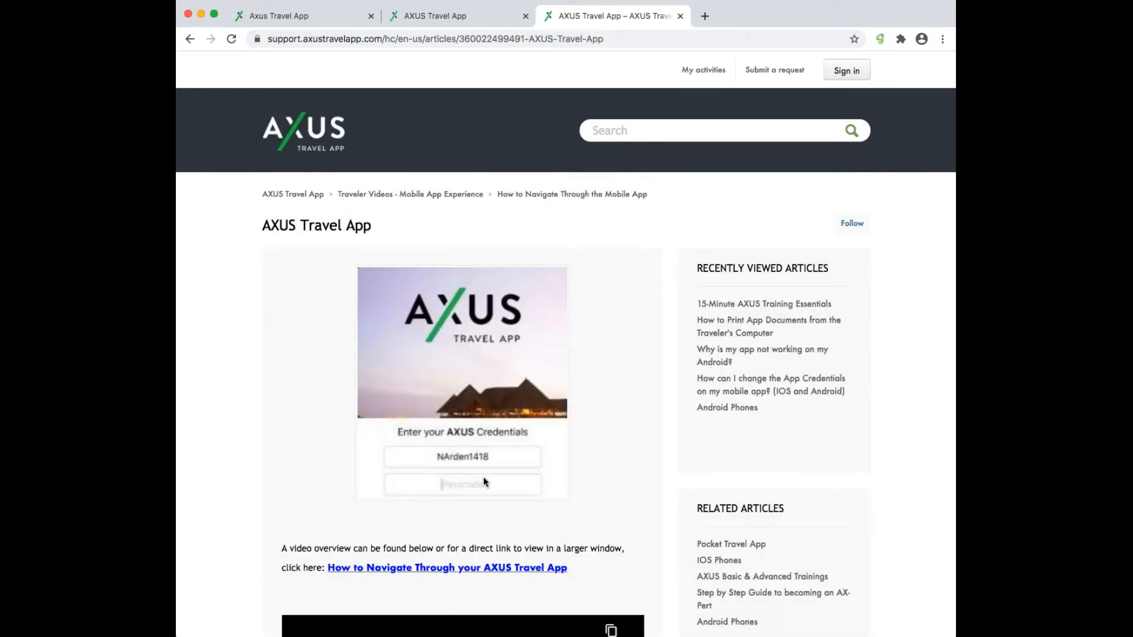
{"action": "scroll", "coordinate": [484, 477], "scroll_direction": "down", "scroll_amount": 8}
{"action": "scroll", "coordinate": [484, 477], "scroll_direction": "up", "scroll_amount": 4}
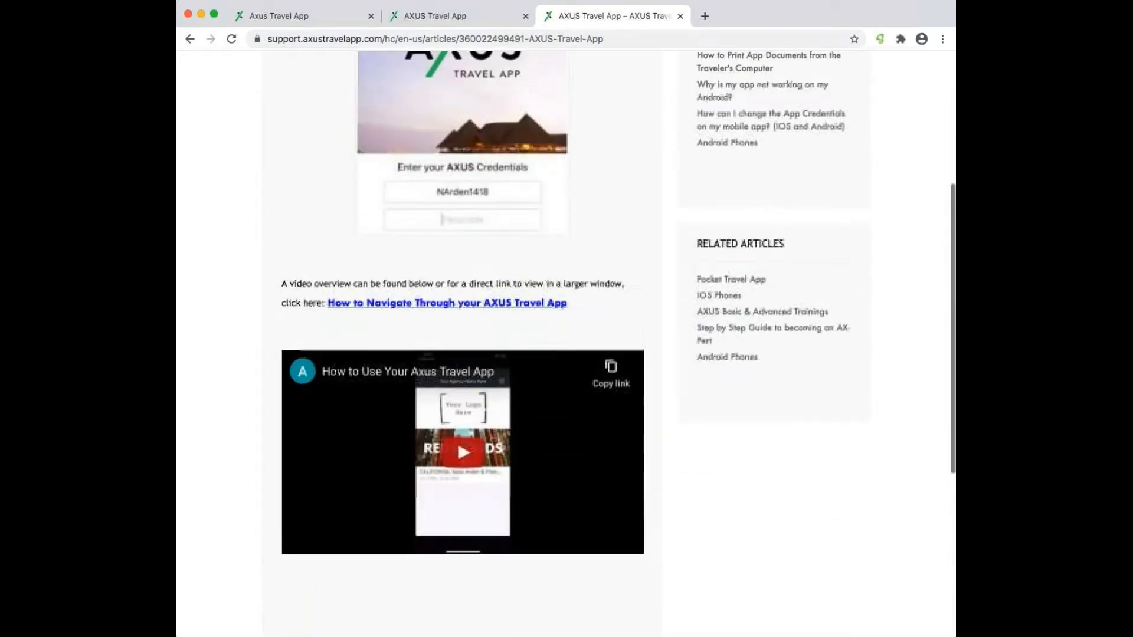
{"action": "left_click", "coordinate": [427, 372]}
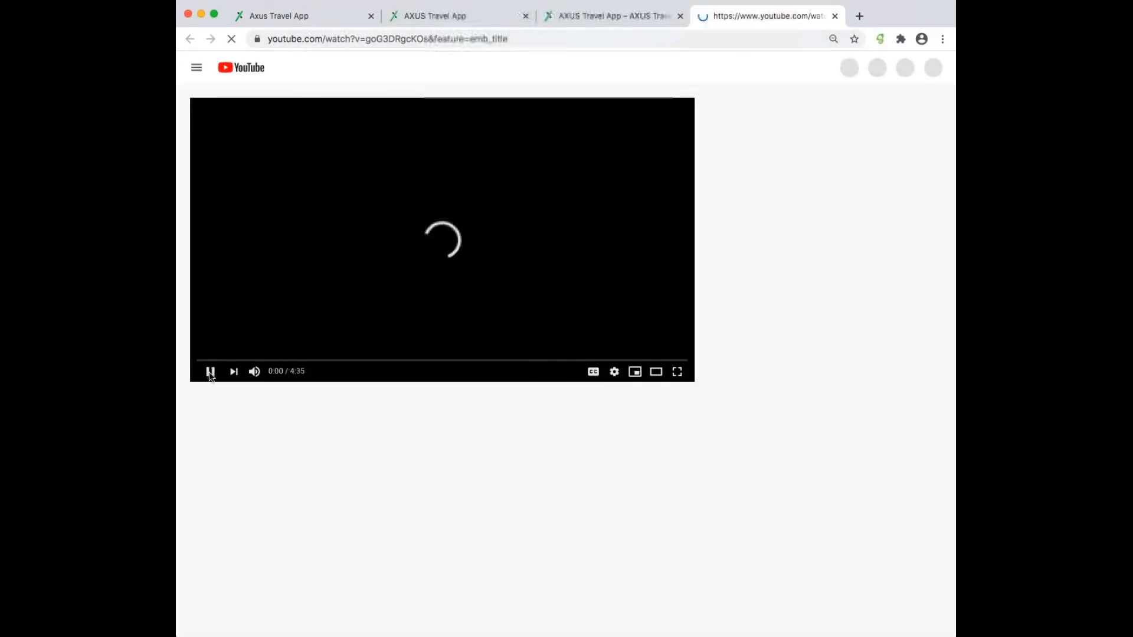
- Play the first seconds of the video, select its URL, and pause at 0:02
{"action": "left_click", "coordinate": [210, 372]}
{"action": "left_click", "coordinate": [210, 372]}
{"action": "left_click", "coordinate": [493, 38]}
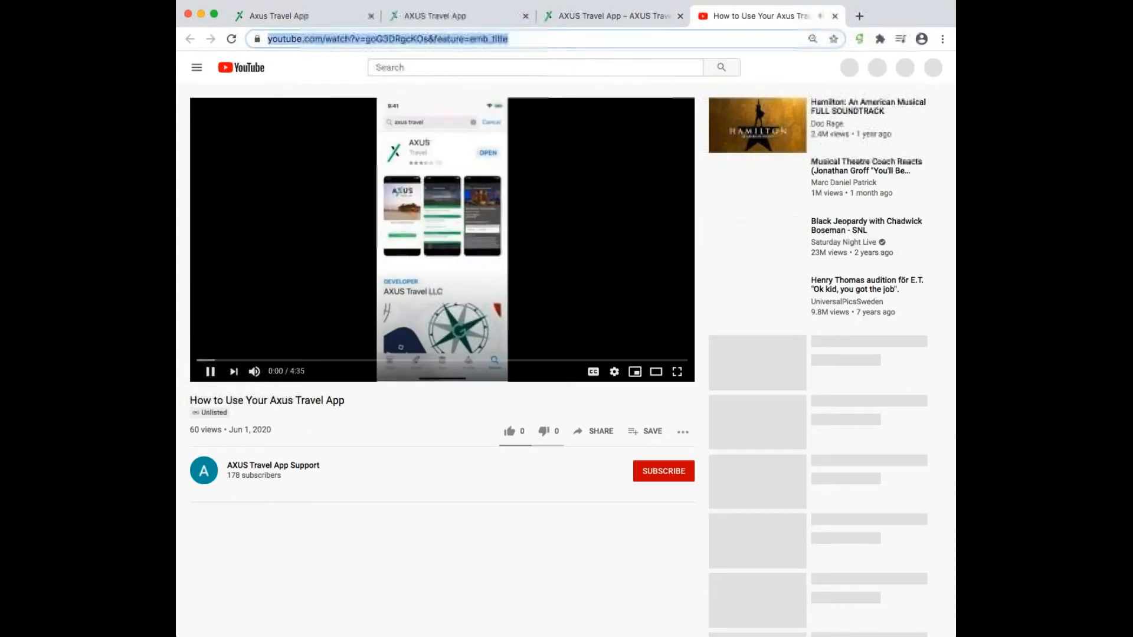
{"action": "left_click", "coordinate": [210, 372]}
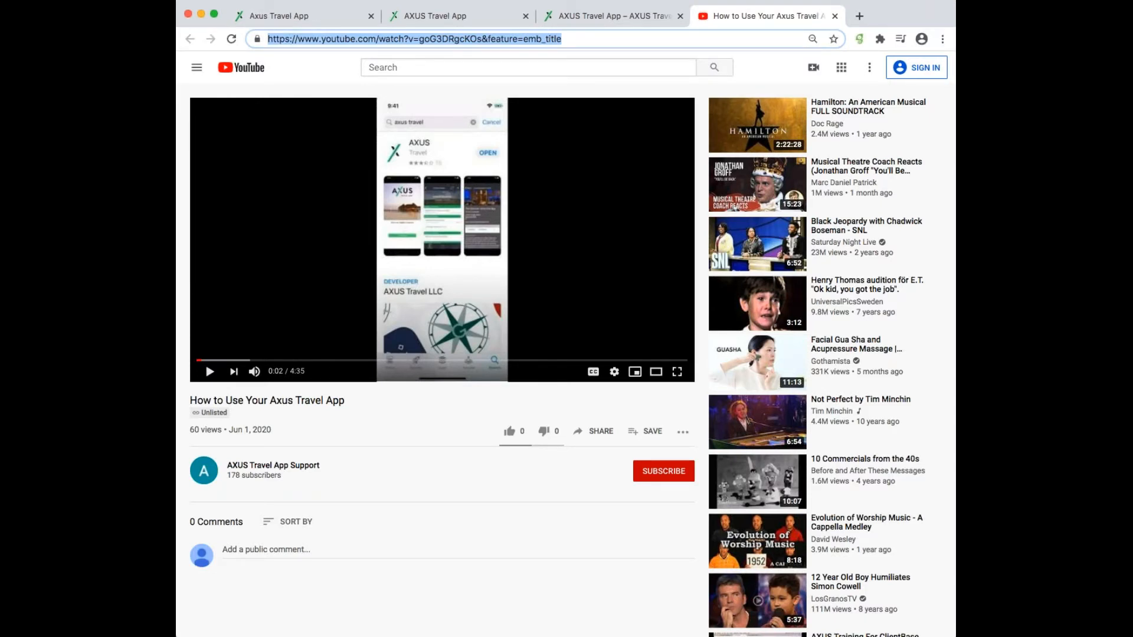
- Close YouTube, open all 14 Support Library FAQs, then return to the Paris itinerary tab
{"action": "left_click", "coordinate": [835, 16]}
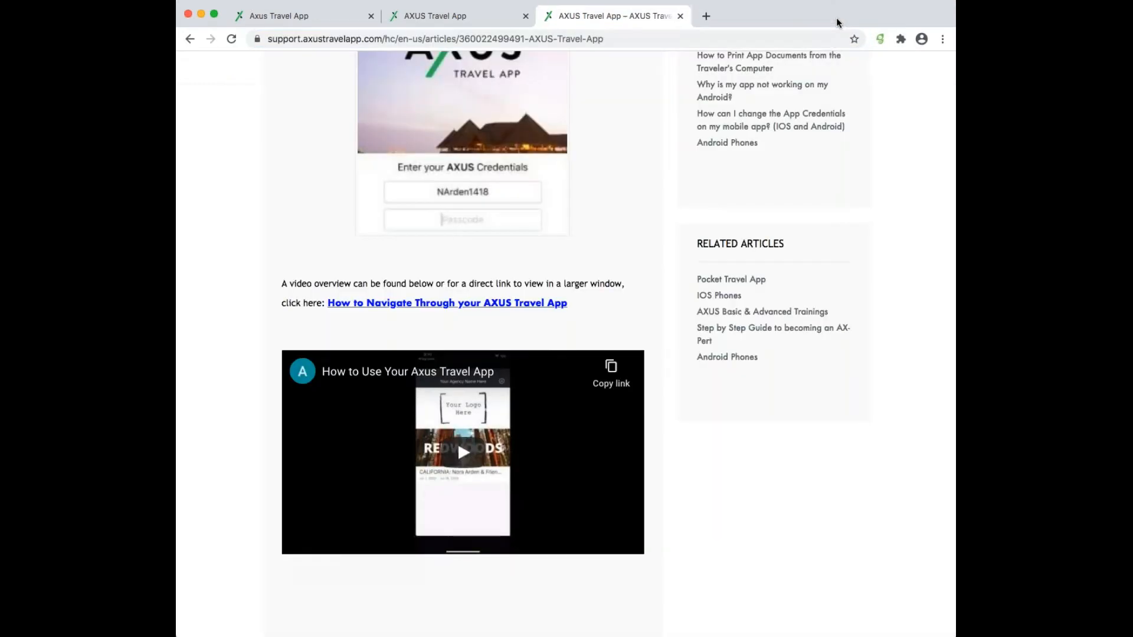
{"action": "scroll", "coordinate": [575, 325], "scroll_direction": "up", "scroll_amount": 5}
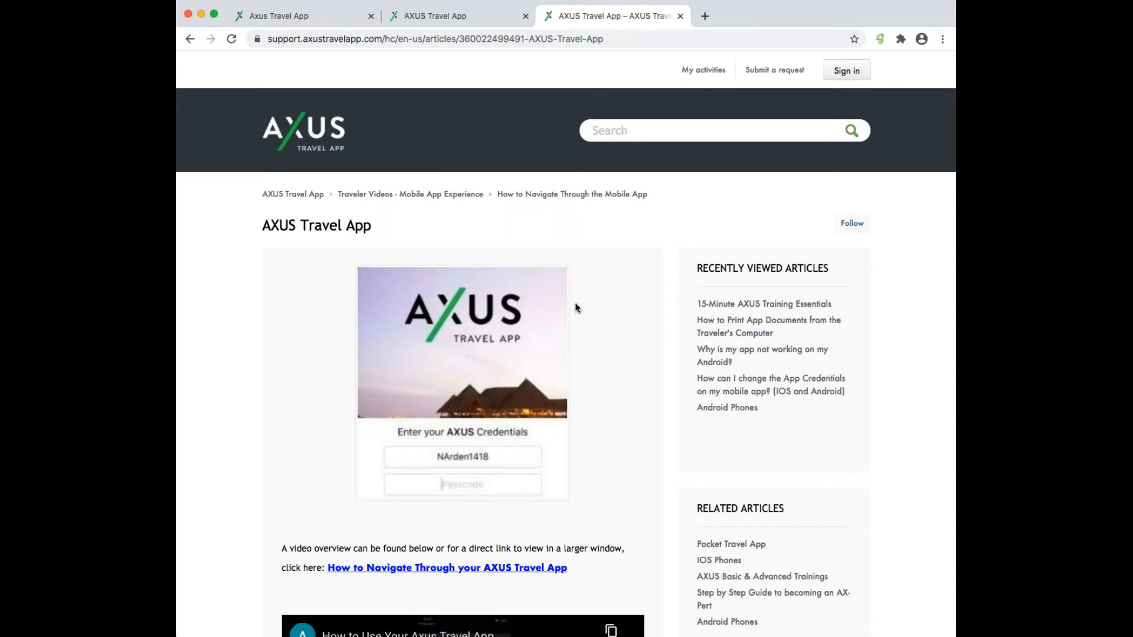
{"action": "left_click", "coordinate": [308, 196]}
{"action": "left_click", "coordinate": [583, 305]}
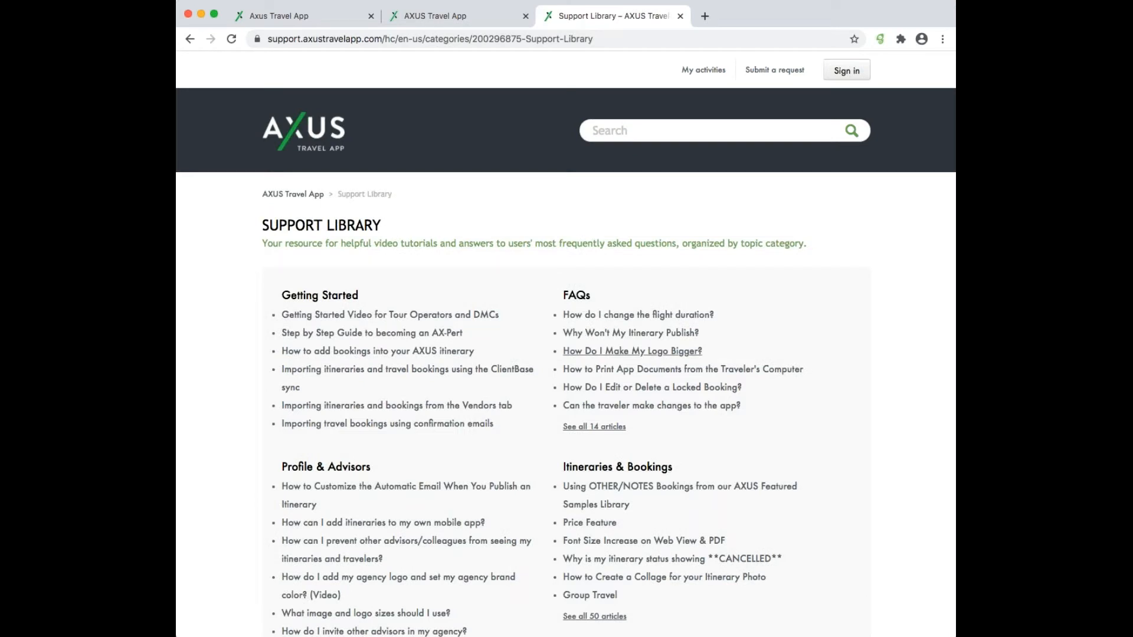
{"action": "scroll", "coordinate": [632, 353], "scroll_direction": "down", "scroll_amount": 1}
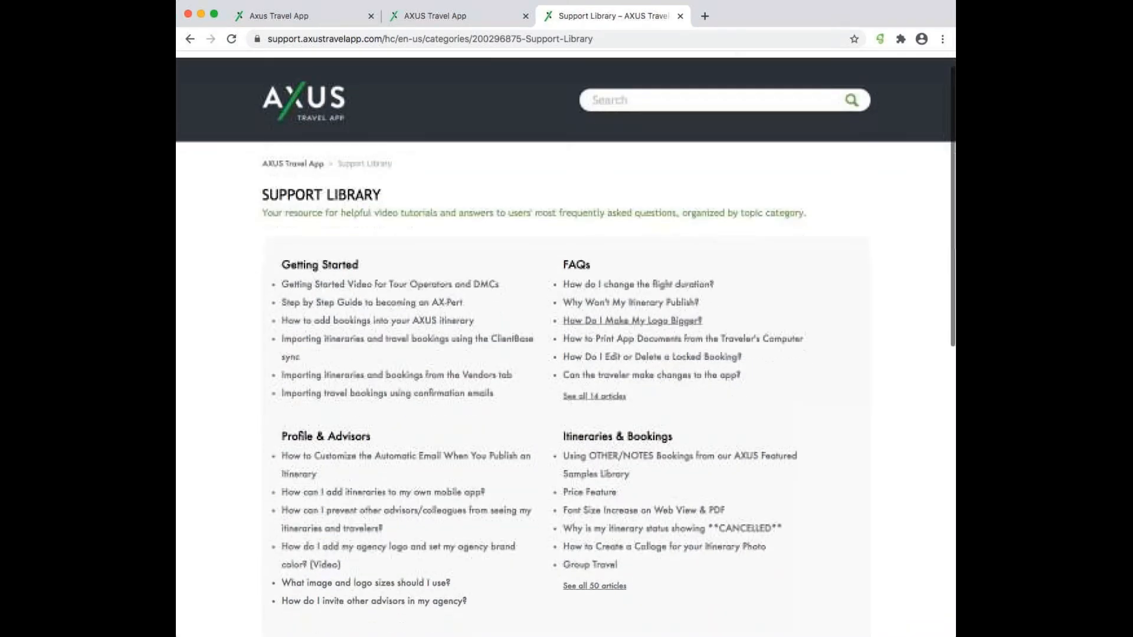
{"action": "left_click", "coordinate": [597, 397]}
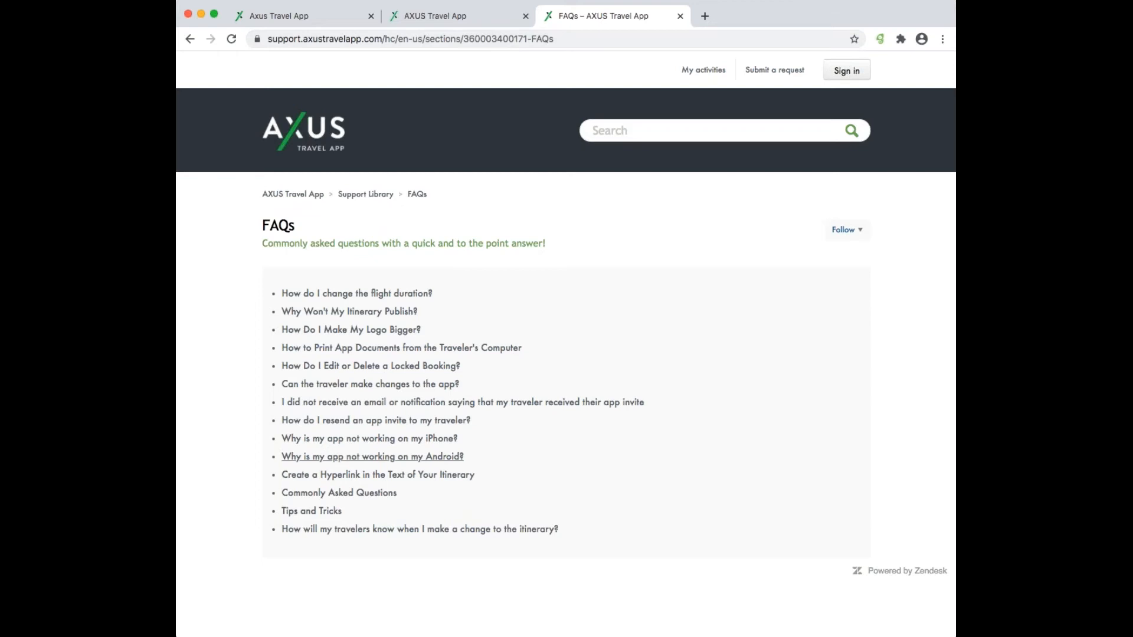
{"action": "left_click", "coordinate": [341, 24]}
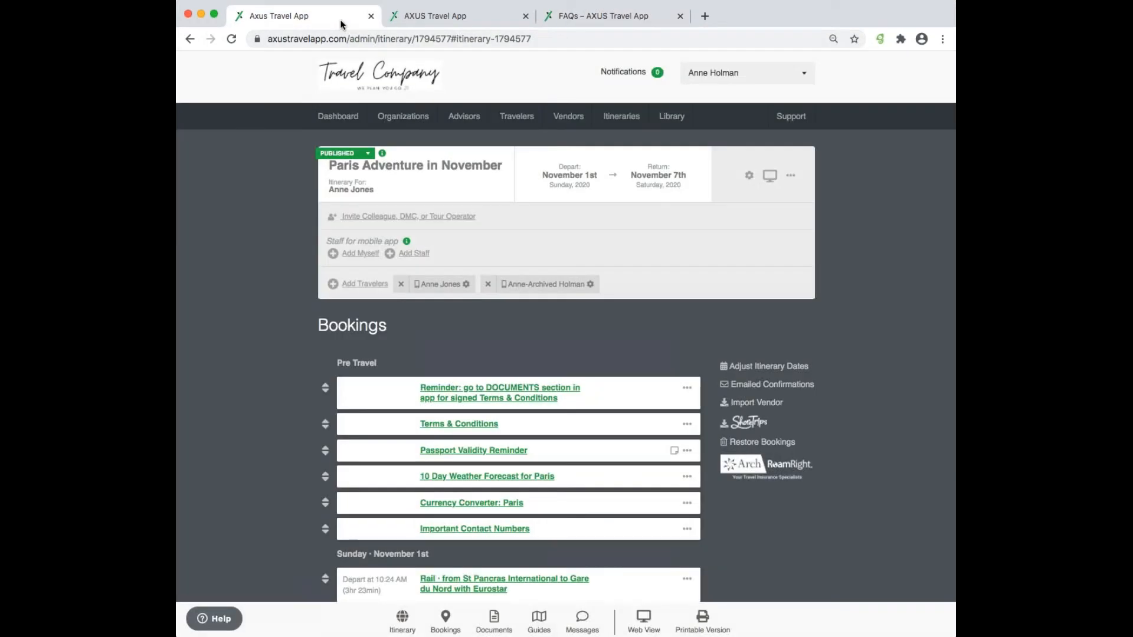